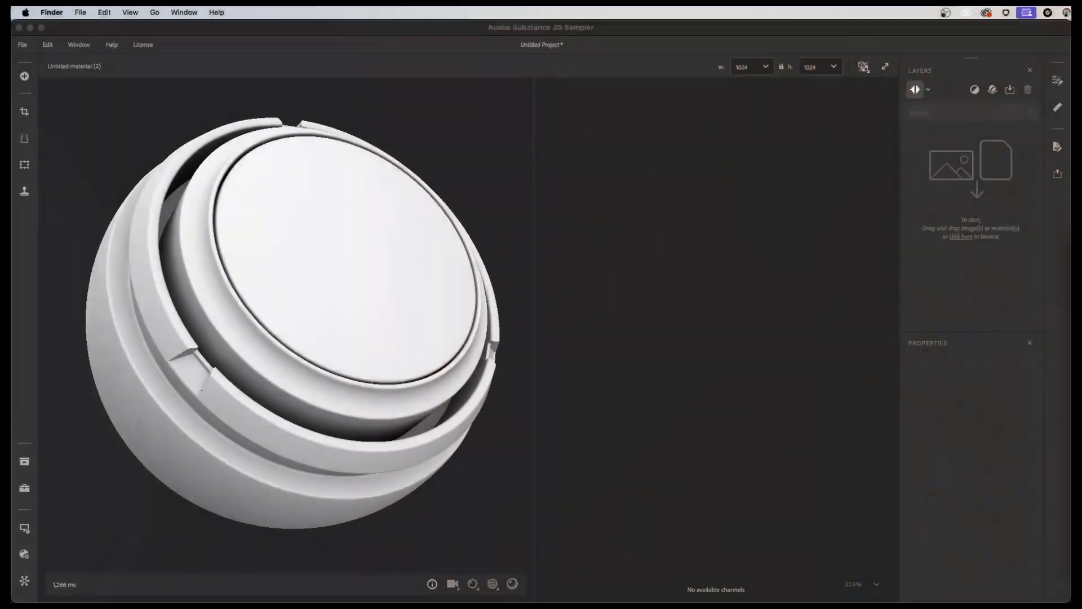
Import gingerbread_source.png with the Image to material (AI Powered) template at a 4096 px document size, with Upscale material enabled.
{"action": "left_click_drag", "start_coordinate": [736, 334], "coordinate": [572, 229]}
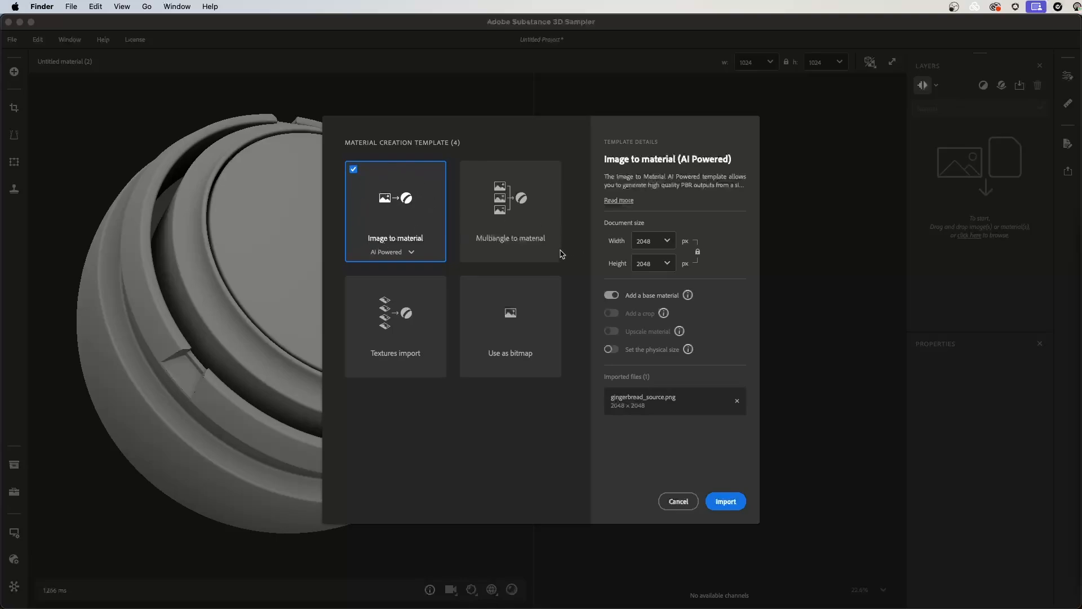
{"action": "left_click", "coordinate": [667, 241]}
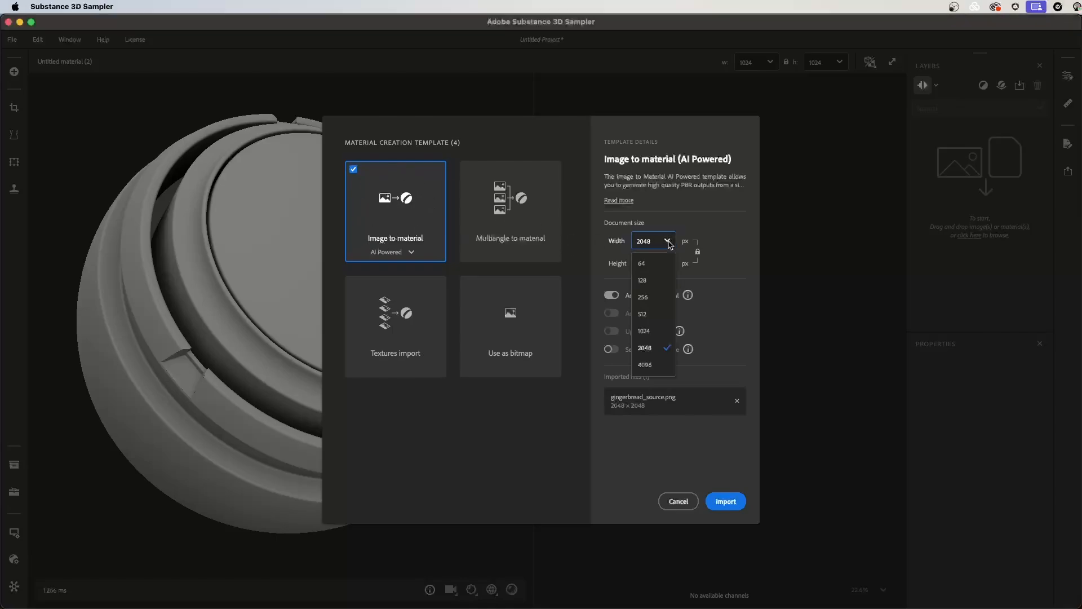
{"action": "left_click", "coordinate": [654, 364]}
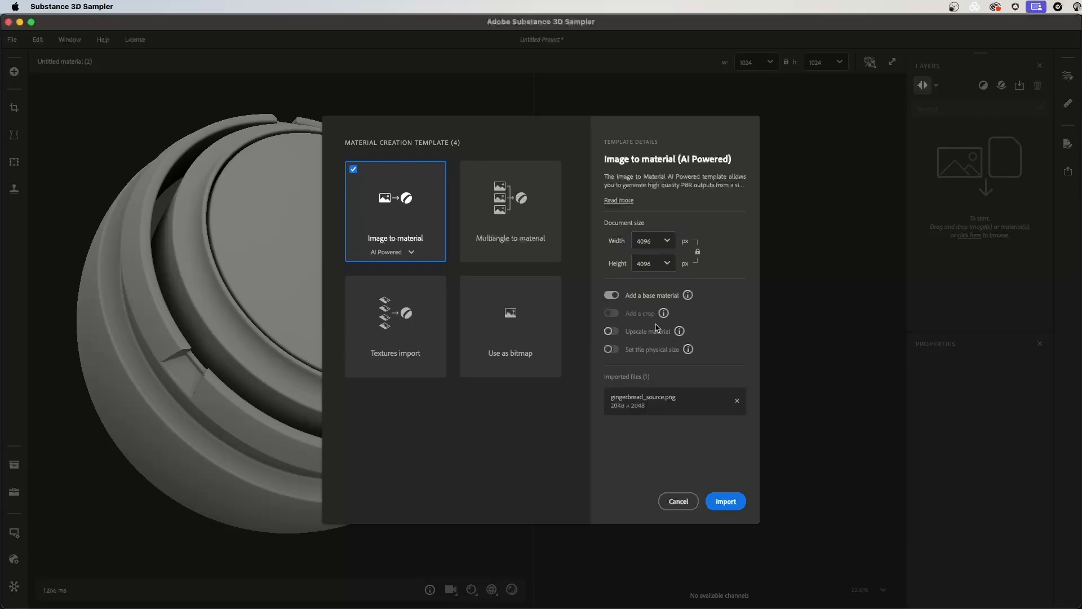
{"action": "mouse_move", "coordinate": [679, 332]}
{"action": "left_click", "coordinate": [724, 500]}
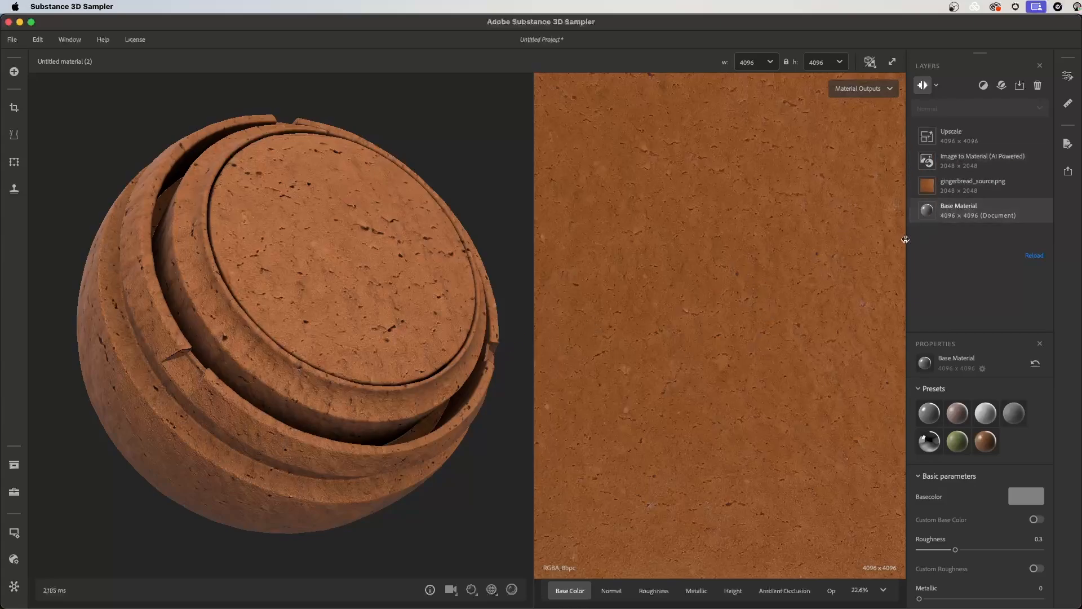
Examine the generated material on the 3D preview and its Normal, Roughness, Height, Ambient Occlusion and Base Color maps.
{"action": "left_click_drag", "start_coordinate": [420, 332], "coordinate": [339, 329]}
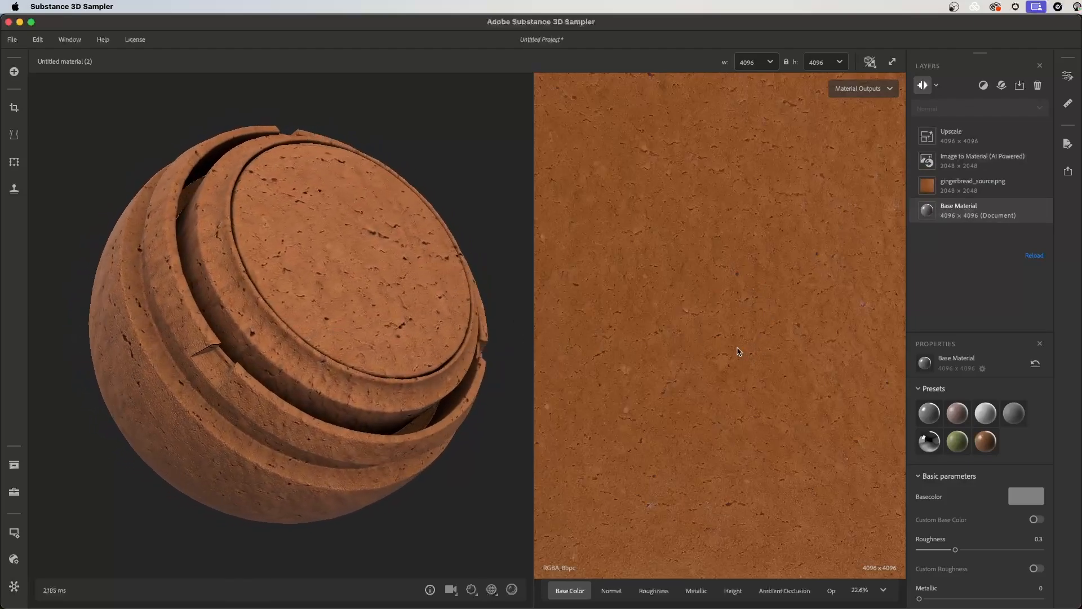
{"action": "scroll", "coordinate": [739, 352], "scroll_direction": "down", "scroll_amount": 3}
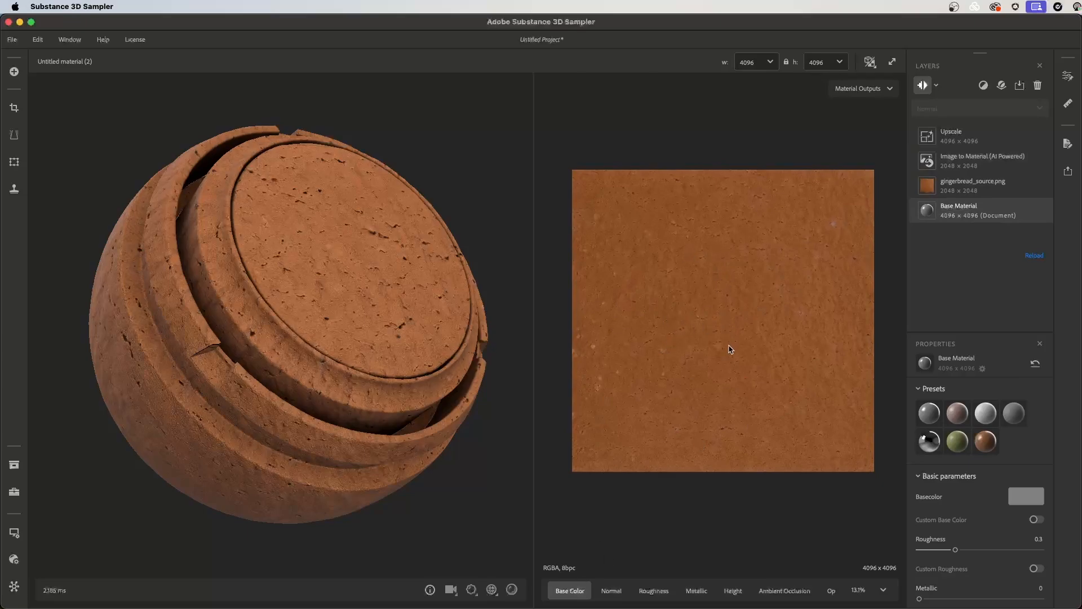
{"action": "left_click", "coordinate": [612, 592]}
{"action": "left_click", "coordinate": [654, 591]}
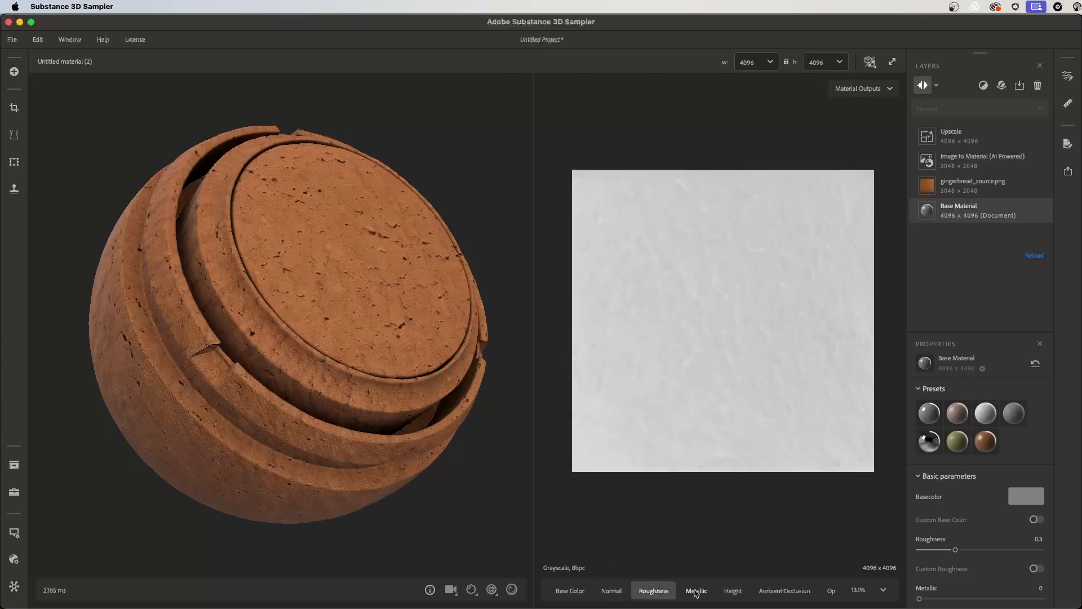
{"action": "left_click", "coordinate": [733, 590]}
{"action": "left_click", "coordinate": [800, 592]}
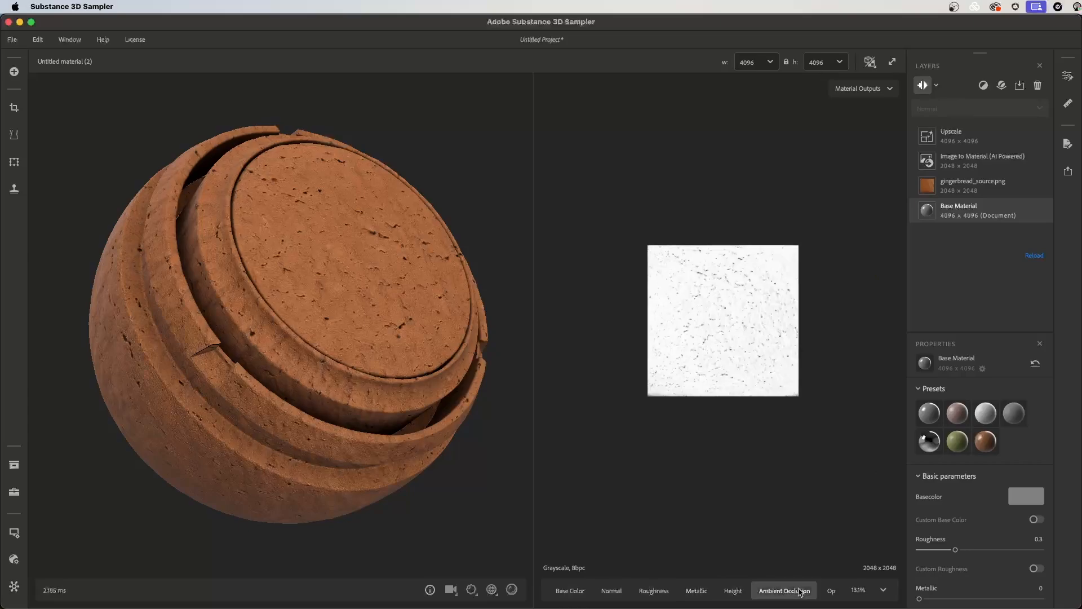
{"action": "scroll", "coordinate": [736, 369], "scroll_direction": "up", "scroll_amount": 5}
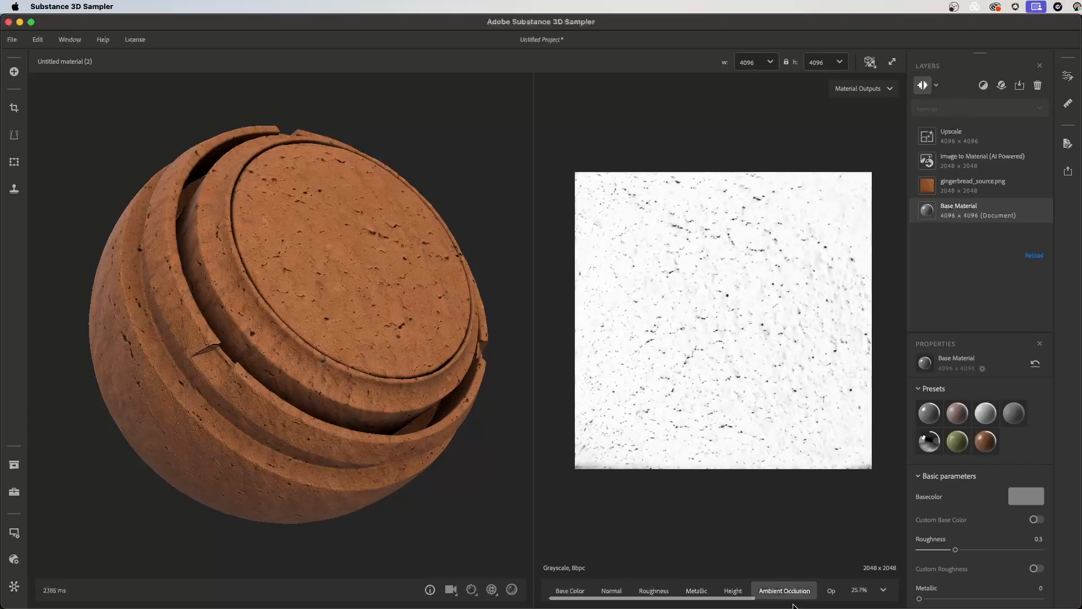
{"action": "left_click", "coordinate": [570, 590]}
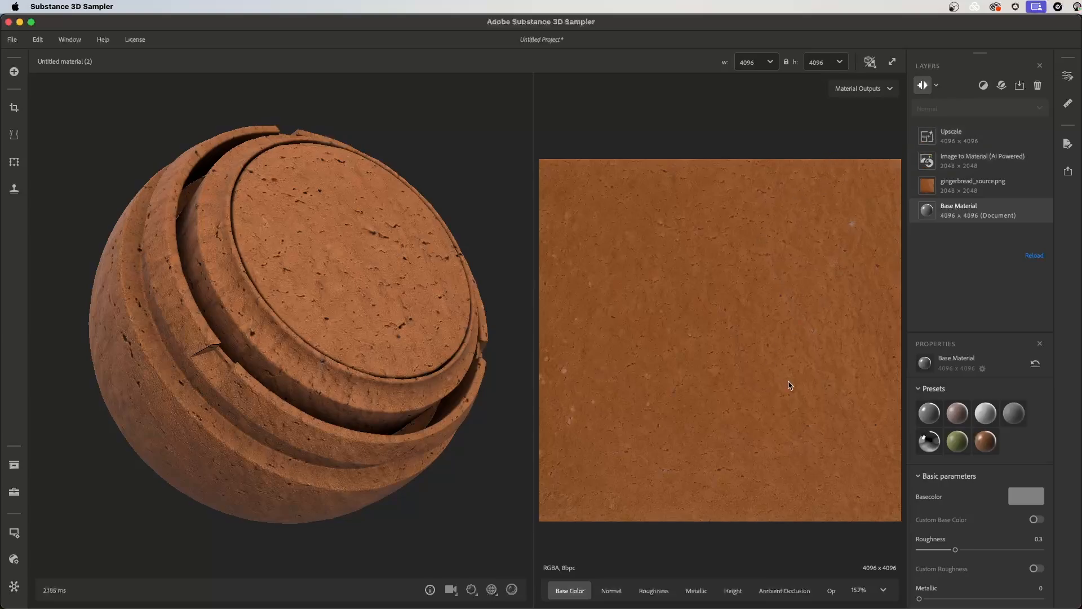
Disable the Upscale layer and set the document resolution to 2048 x 2048.
{"action": "left_click", "coordinate": [952, 138]}
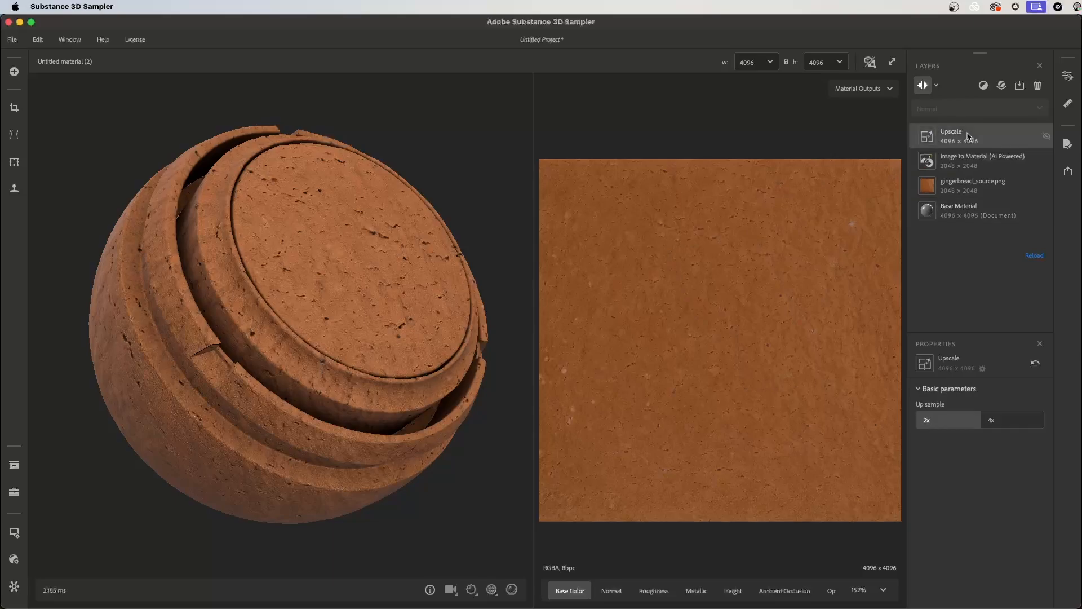
{"action": "left_click", "coordinate": [1046, 137]}
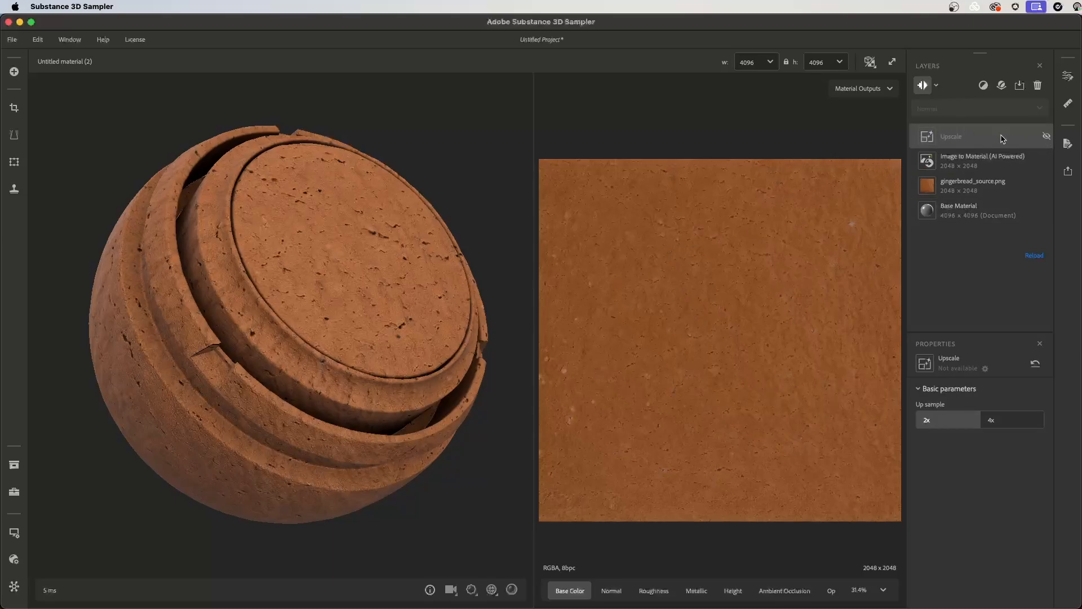
{"action": "left_click", "coordinate": [763, 67]}
{"action": "left_click", "coordinate": [757, 169]}
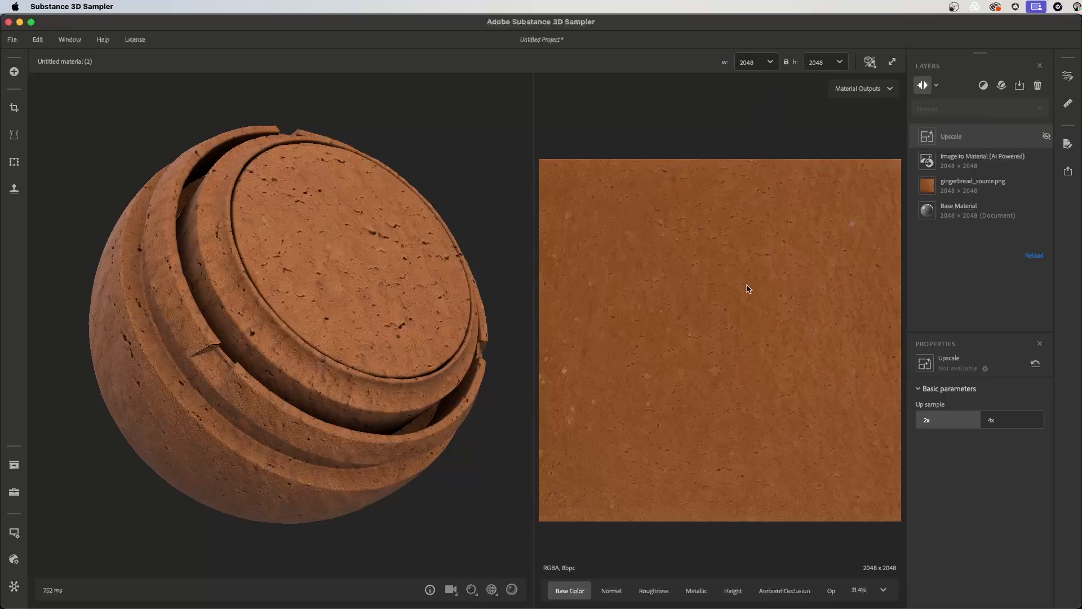
Set the category of the Image to Material (AI Powered) layer to Organic.
{"action": "left_click", "coordinate": [959, 165]}
{"action": "left_click_drag", "start_coordinate": [959, 333], "coordinate": [973, 260]}
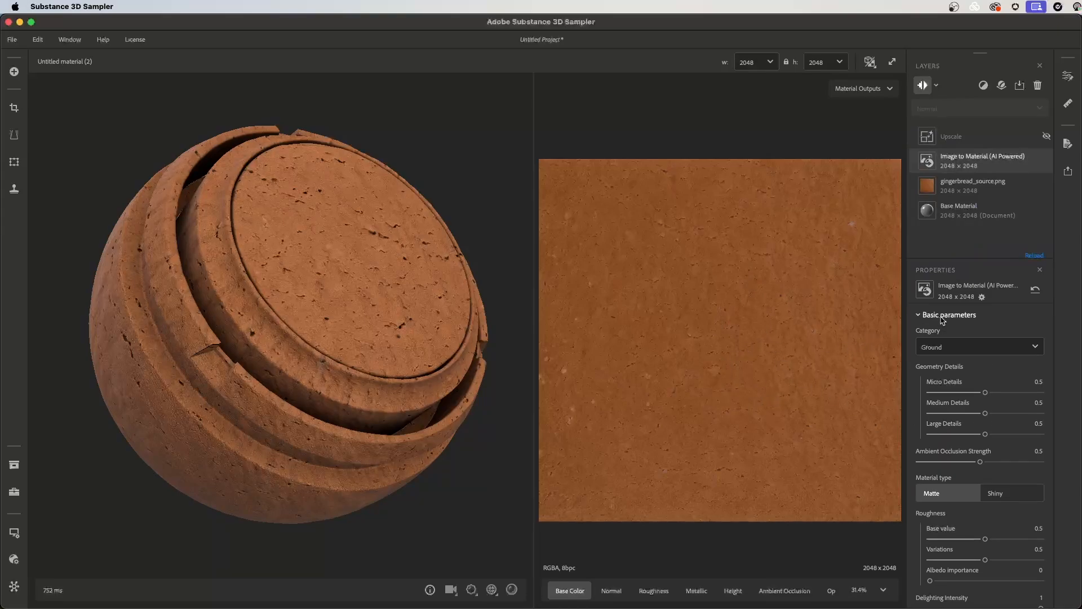
{"action": "left_click", "coordinate": [1006, 349]}
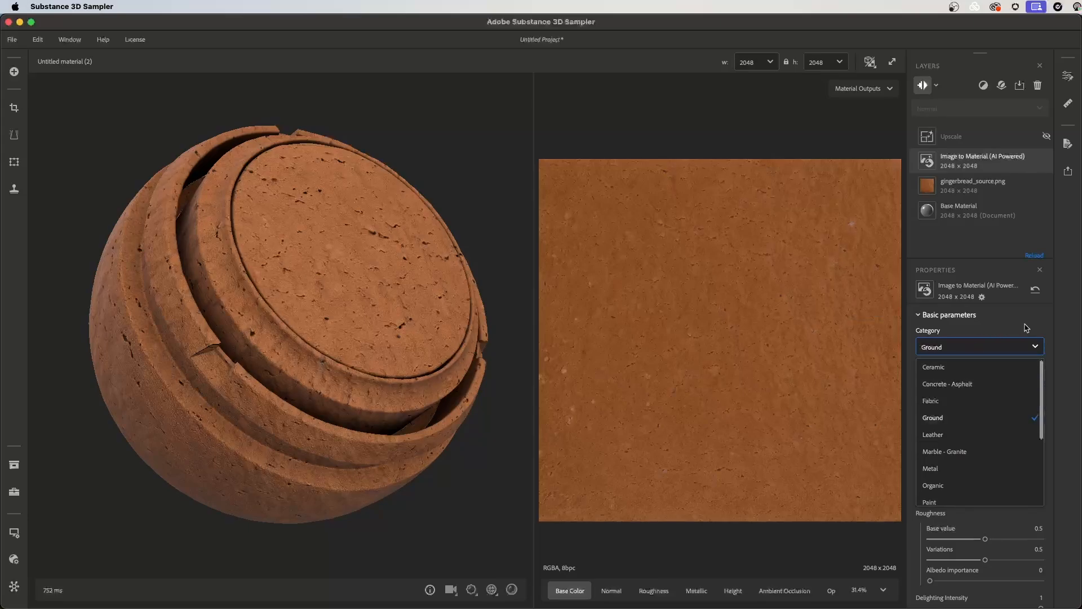
{"action": "left_click", "coordinate": [919, 316]}
{"action": "left_click", "coordinate": [919, 315]}
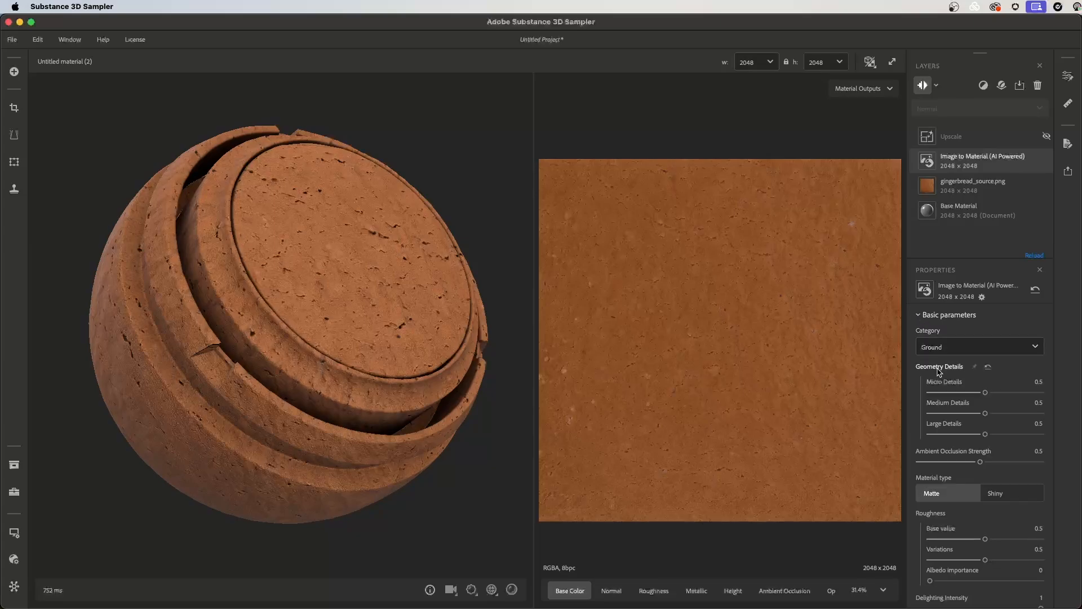
{"action": "left_click_drag", "start_coordinate": [368, 314], "coordinate": [402, 343]}
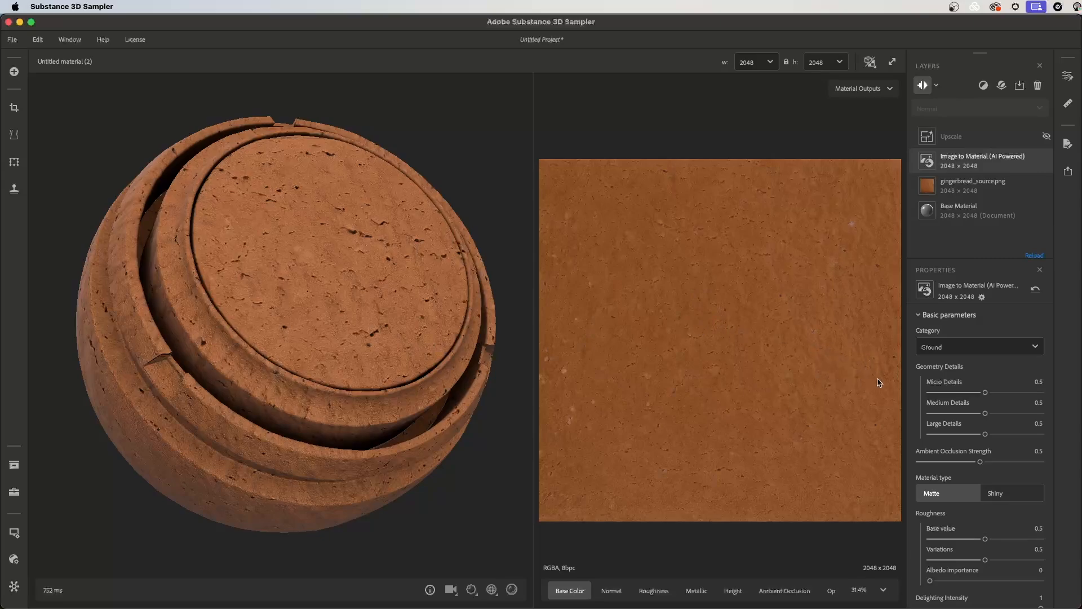
{"action": "left_click", "coordinate": [1025, 349]}
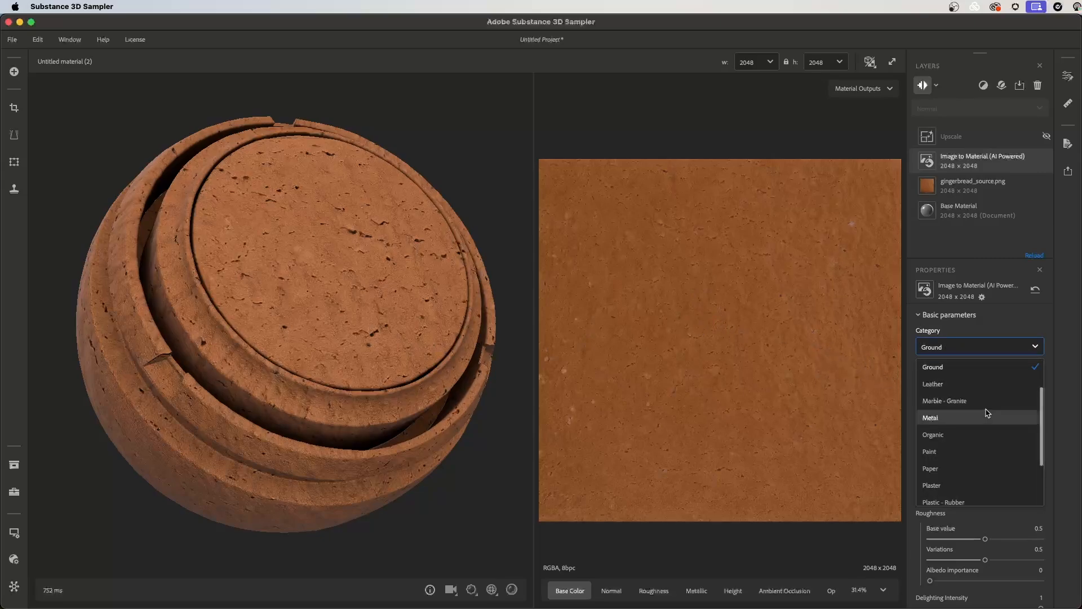
{"action": "scroll", "coordinate": [990, 414], "scroll_direction": "up", "scroll_amount": 3}
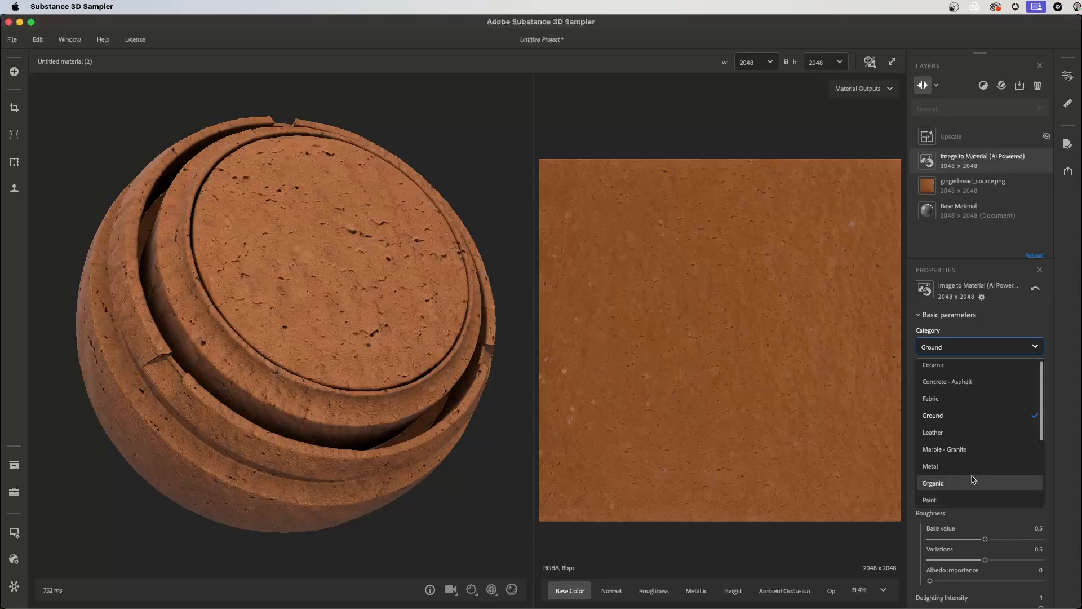
{"action": "left_click", "coordinate": [940, 483]}
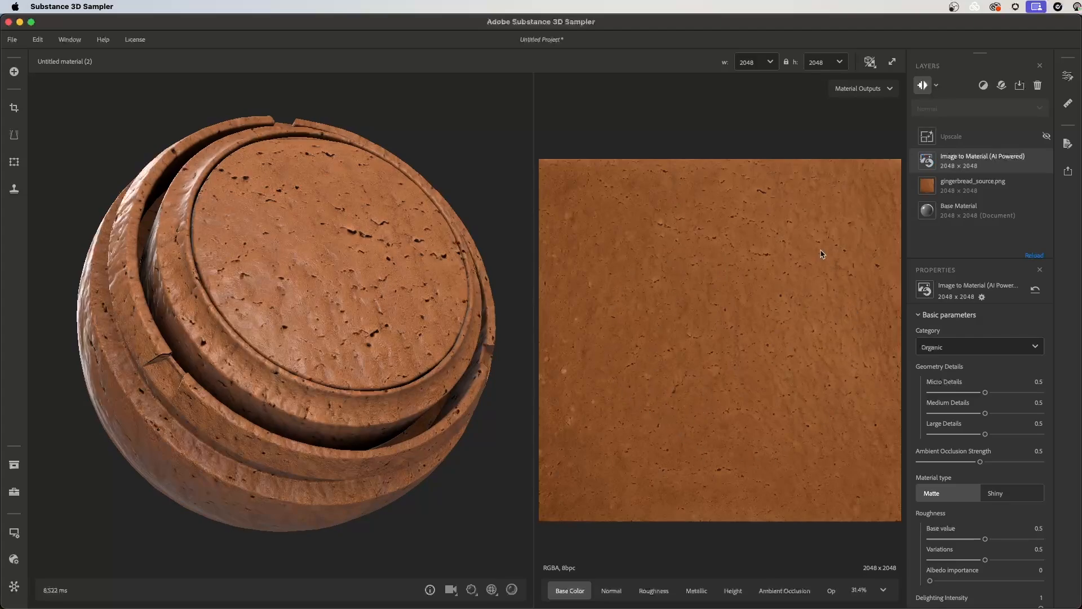
Inspect the Normal and Roughness maps and check the material's reflections on the 3D preview under rotated lighting.
{"action": "left_click_drag", "start_coordinate": [397, 340], "coordinate": [464, 318]}
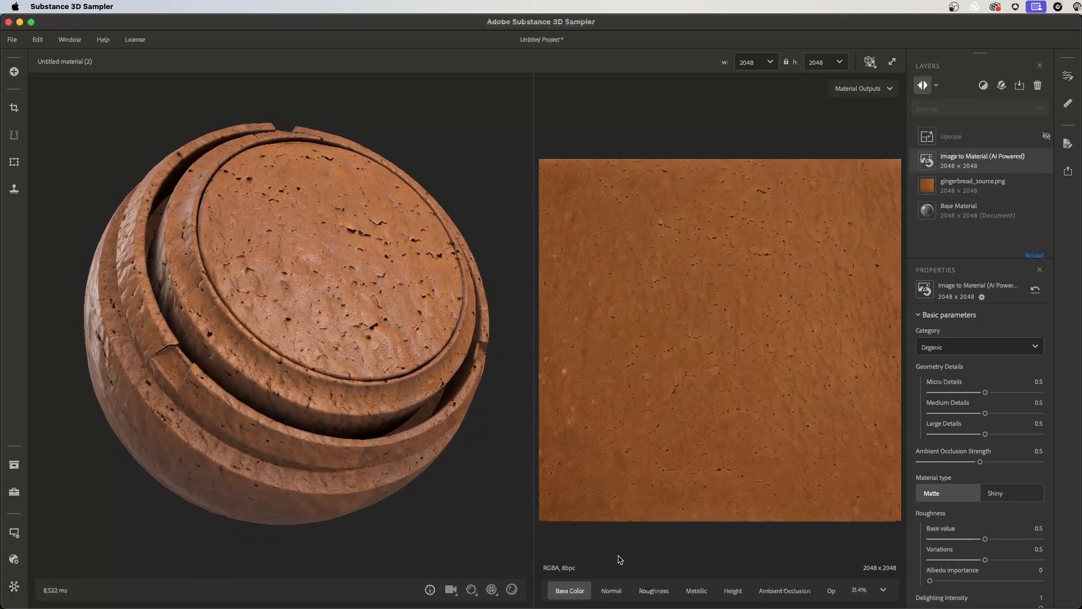
{"action": "left_click", "coordinate": [611, 591]}
{"action": "left_click", "coordinate": [653, 591]}
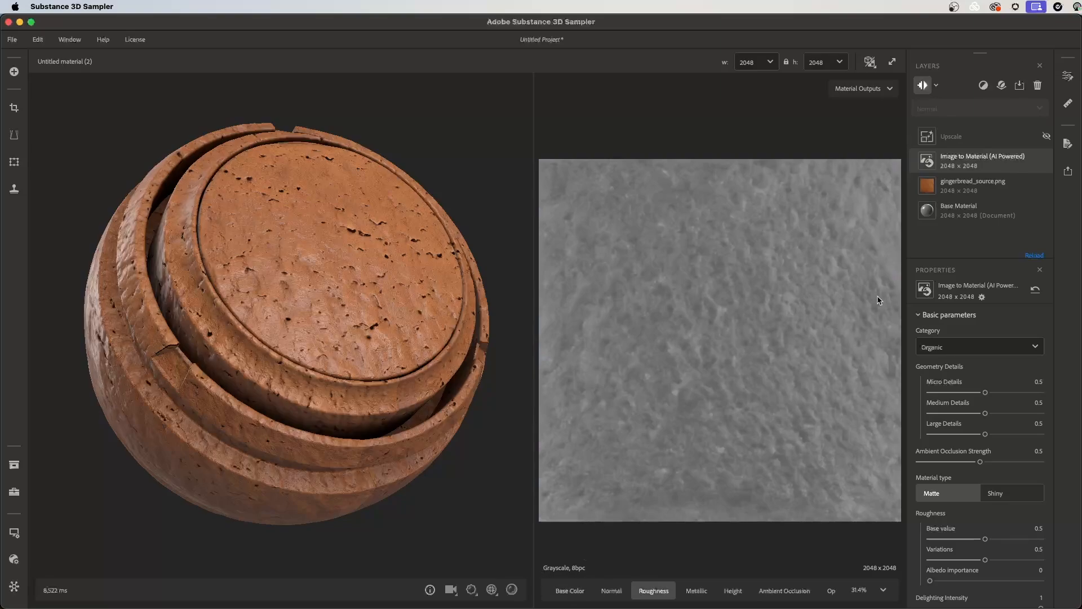
{"action": "left_click_drag", "start_coordinate": [395, 317], "coordinate": [427, 335]}
{"action": "scroll", "coordinate": [448, 316], "scroll_direction": "up", "scroll_amount": 2}
{"action": "mouse_move", "coordinate": [428, 335]}
{"action": "right_mouse_down", "text": "shift"}
{"action": "mouse_move", "coordinate": [467, 335]}
{"action": "mouse_move", "coordinate": [441, 336]}
{"action": "right_mouse_up", "text": "shift"}
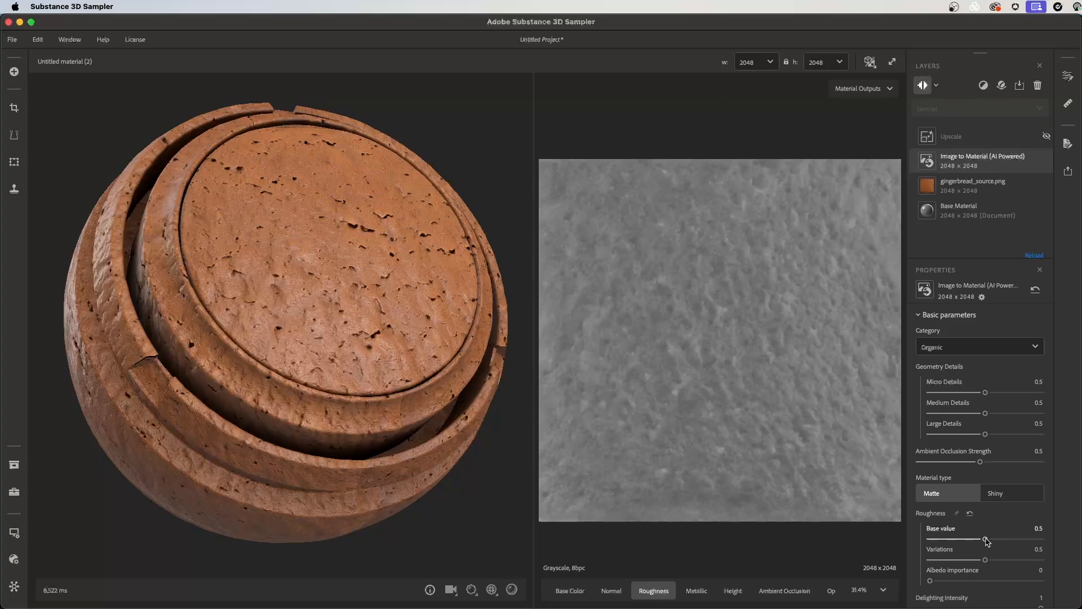
Try roughness base values of 0.76 and 0.65 on the Image to Material layer, comparing the reflections on the 3D preview.
{"action": "left_click_drag", "start_coordinate": [985, 538], "coordinate": [1014, 543]}
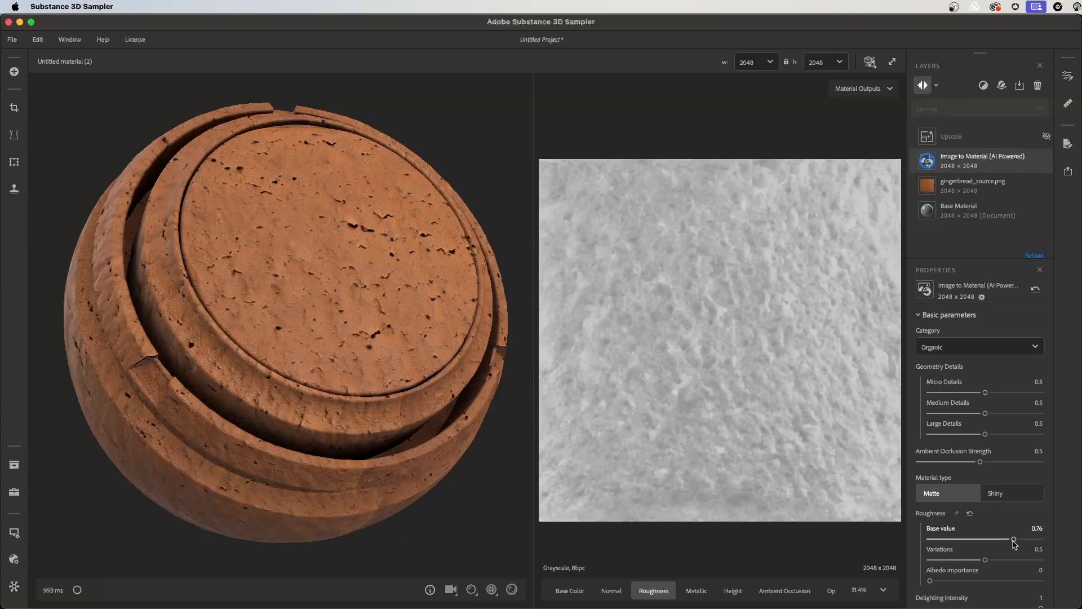
{"action": "mouse_move", "coordinate": [354, 296]}
{"action": "left_mouse_down"}
{"action": "mouse_move", "coordinate": [371, 299]}
{"action": "mouse_move", "coordinate": [358, 295]}
{"action": "left_mouse_up"}
{"action": "right_click_drag", "start_coordinate": [357, 304], "coordinate": [350, 340], "text": "shift"}
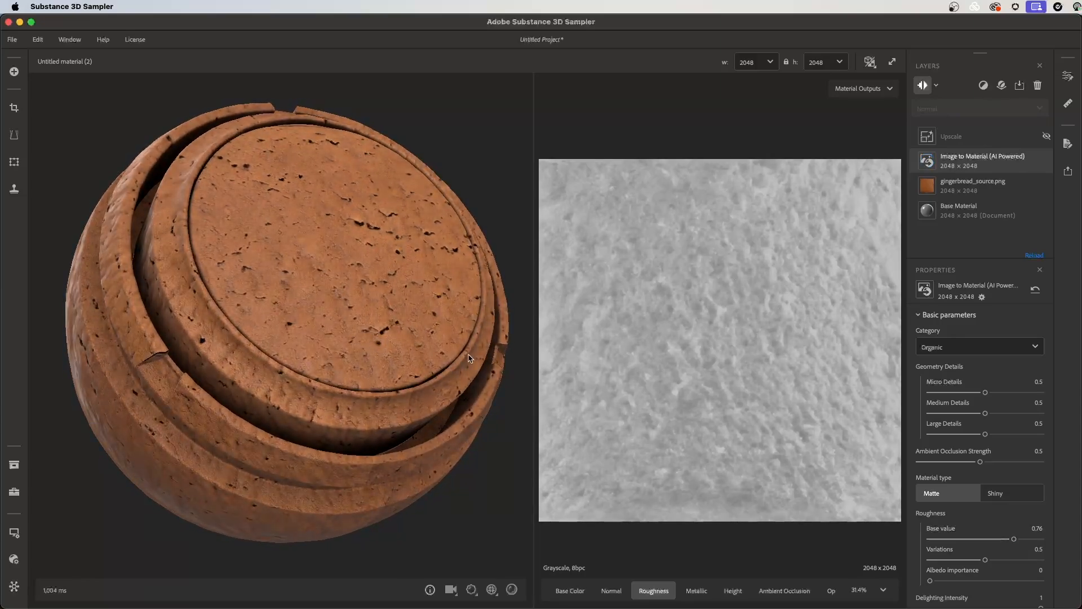
{"action": "mouse_move", "coordinate": [756, 370]}
{"action": "right_mouse_down"}
{"action": "mouse_move", "coordinate": [757, 407]}
{"action": "mouse_move", "coordinate": [759, 366]}
{"action": "right_mouse_up"}
{"action": "left_click_drag", "start_coordinate": [361, 314], "coordinate": [417, 323]}
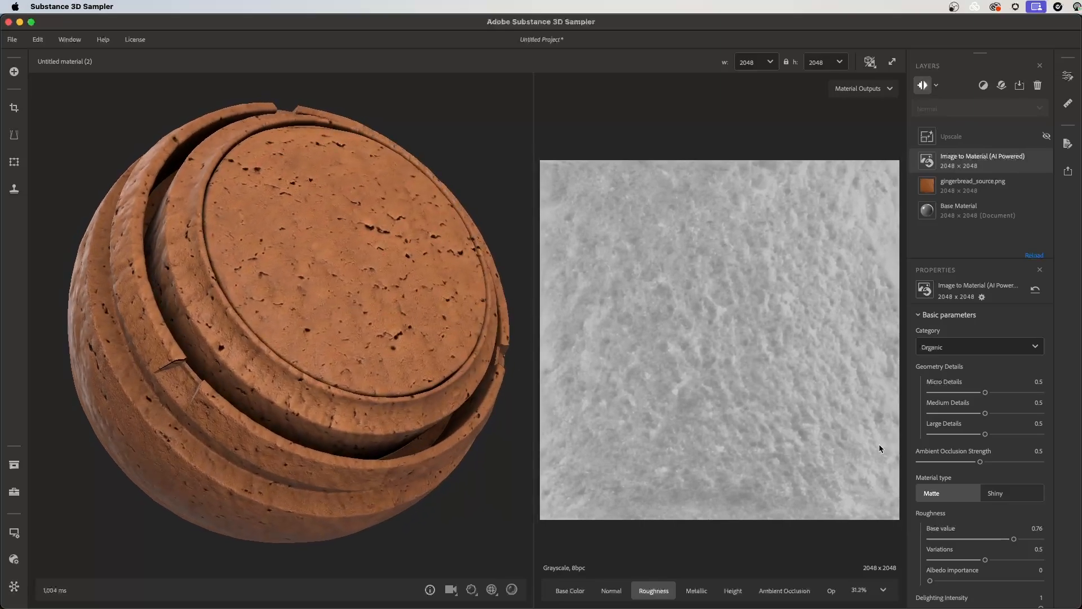
{"action": "left_click", "coordinate": [1003, 539]}
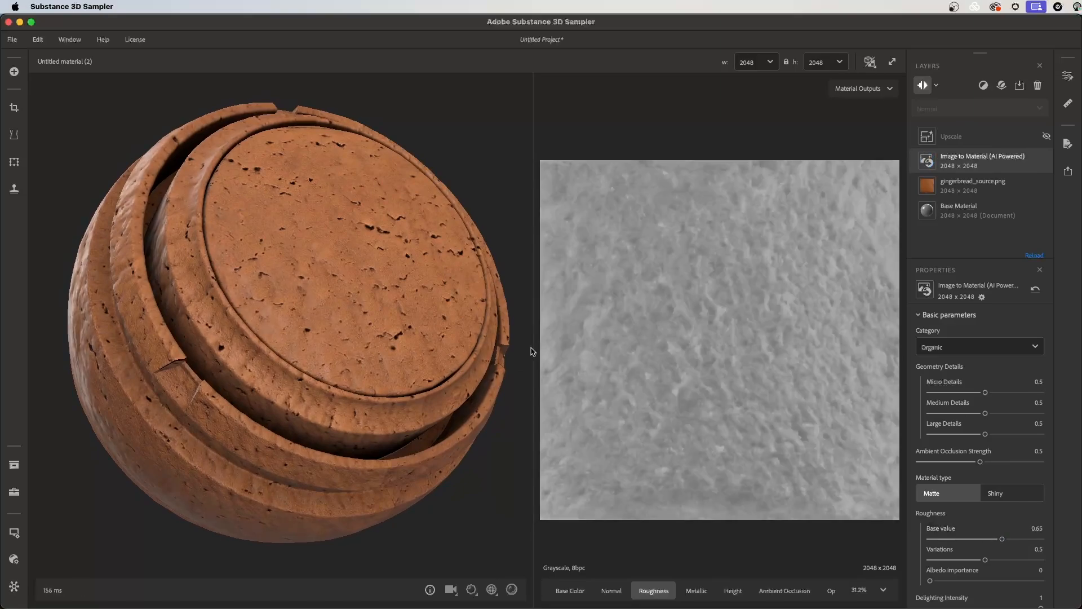
Set the roughness base value of the Image to Material layer to 0.55.
{"action": "left_click_drag", "start_coordinate": [398, 326], "coordinate": [452, 333]}
{"action": "scroll", "coordinate": [452, 333], "scroll_direction": "up", "scroll_amount": 2}
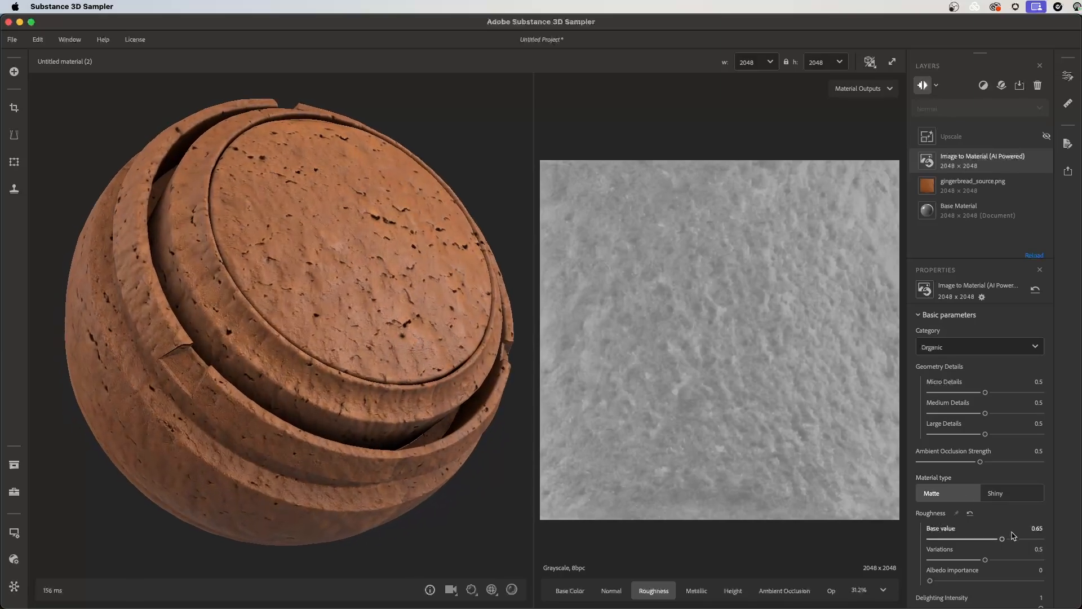
{"action": "left_click", "coordinate": [1037, 529]}
{"action": "type", "text": "5"}
{"action": "key", "text": "Return"}
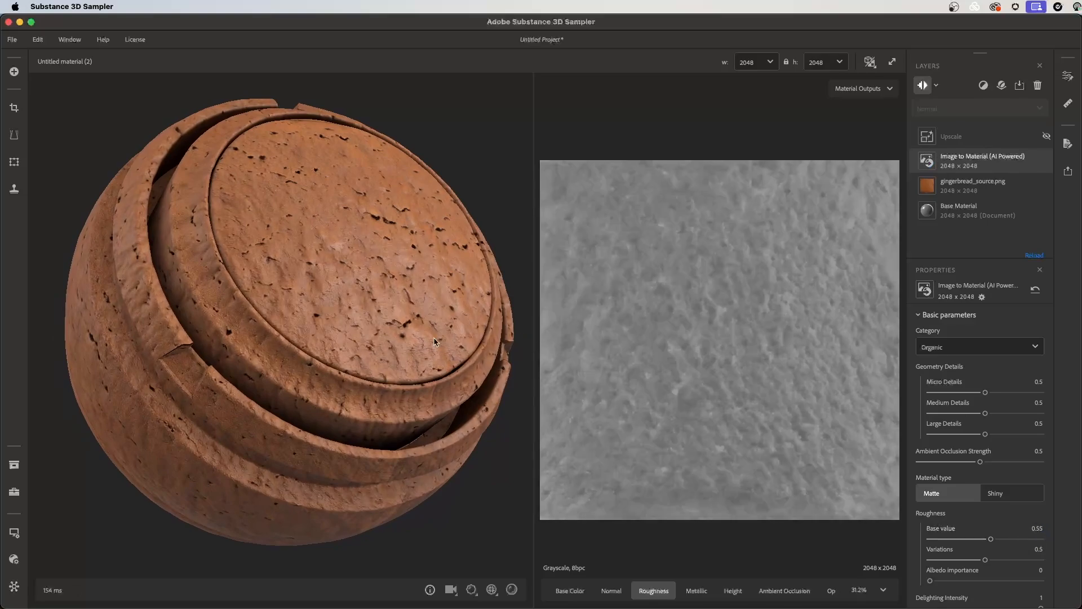
Try roughness variations of 0.13 and 0.87, comparing their effect on the map and the 3D preview.
{"action": "mouse_move", "coordinate": [434, 337]}
{"action": "left_mouse_down"}
{"action": "mouse_move", "coordinate": [390, 327]}
{"action": "mouse_move", "coordinate": [288, 347]}
{"action": "mouse_move", "coordinate": [415, 316]}
{"action": "mouse_move", "coordinate": [451, 350]}
{"action": "left_mouse_up"}
{"action": "scroll", "coordinate": [799, 375], "scroll_direction": "up", "scroll_amount": 1}
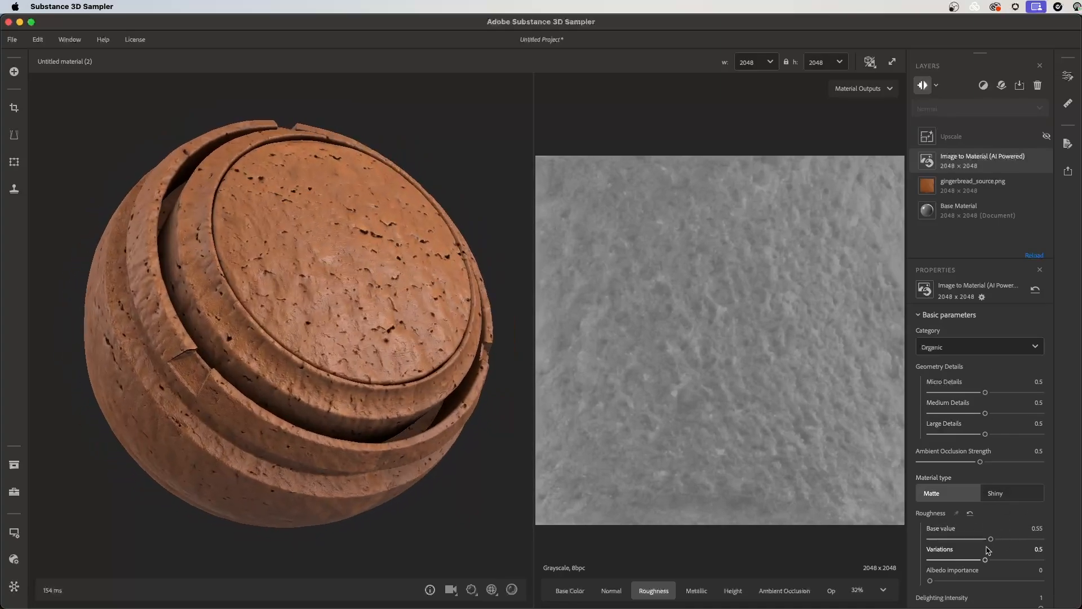
{"action": "left_click", "coordinate": [946, 560]}
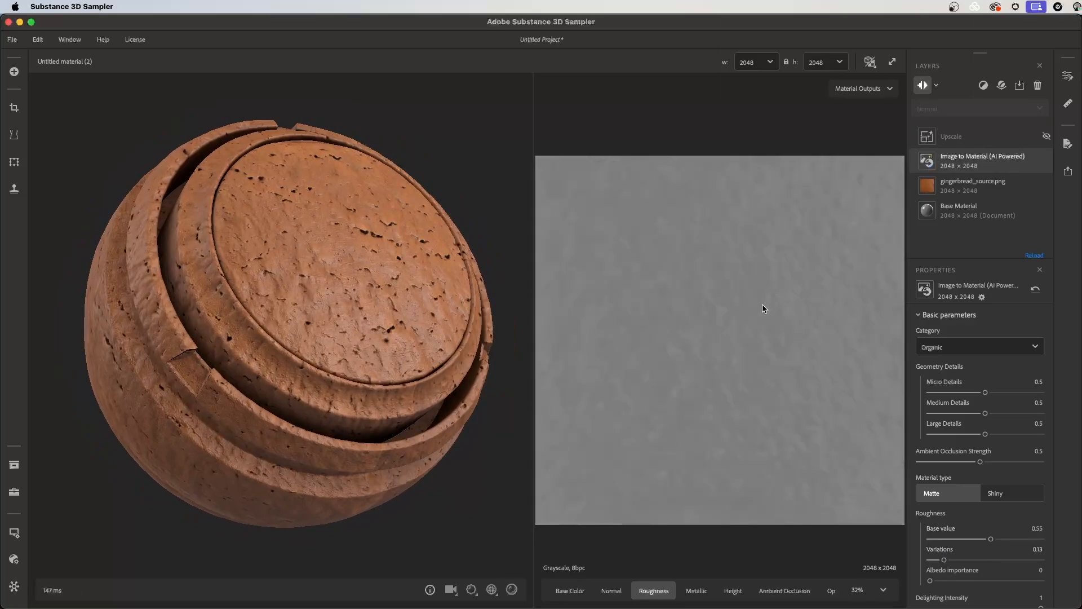
{"action": "left_click_drag", "start_coordinate": [336, 327], "coordinate": [412, 341]}
{"action": "left_click_drag", "start_coordinate": [944, 560], "coordinate": [1026, 563]}
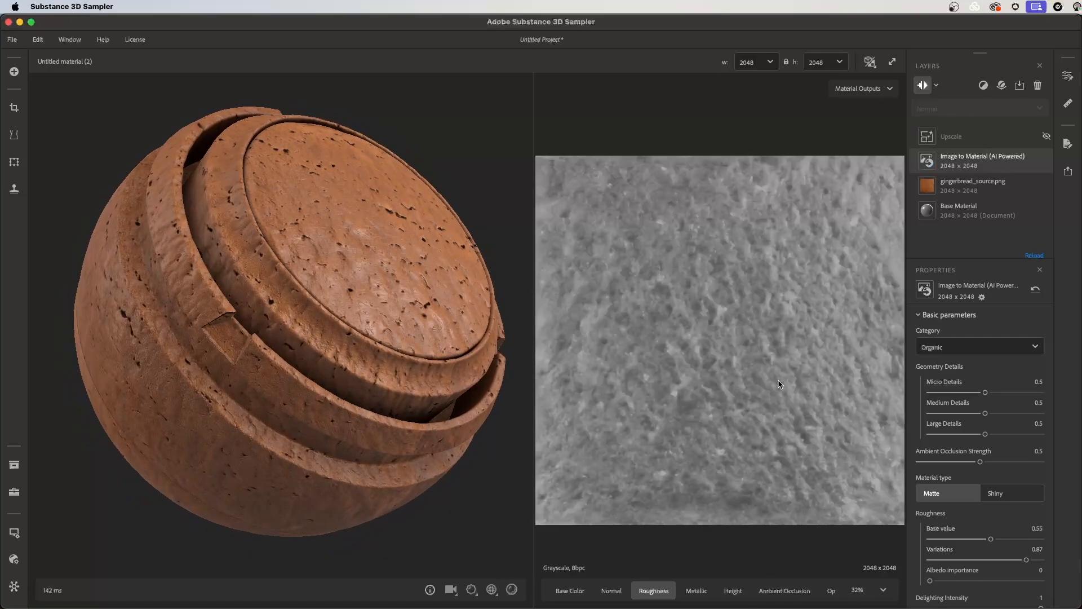
{"action": "left_click_drag", "start_coordinate": [368, 270], "coordinate": [430, 327]}
{"action": "right_click_drag", "start_coordinate": [429, 326], "coordinate": [464, 338], "text": "shift"}
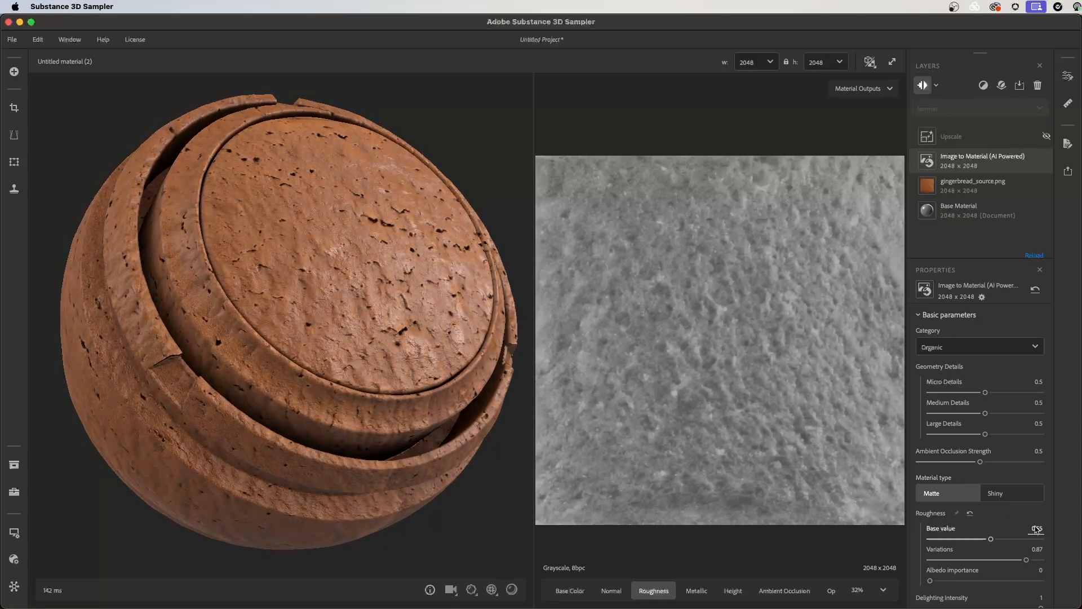
Set the roughness variations of the Image to Material layer to 0.6.
{"action": "left_click", "coordinate": [1006, 559]}
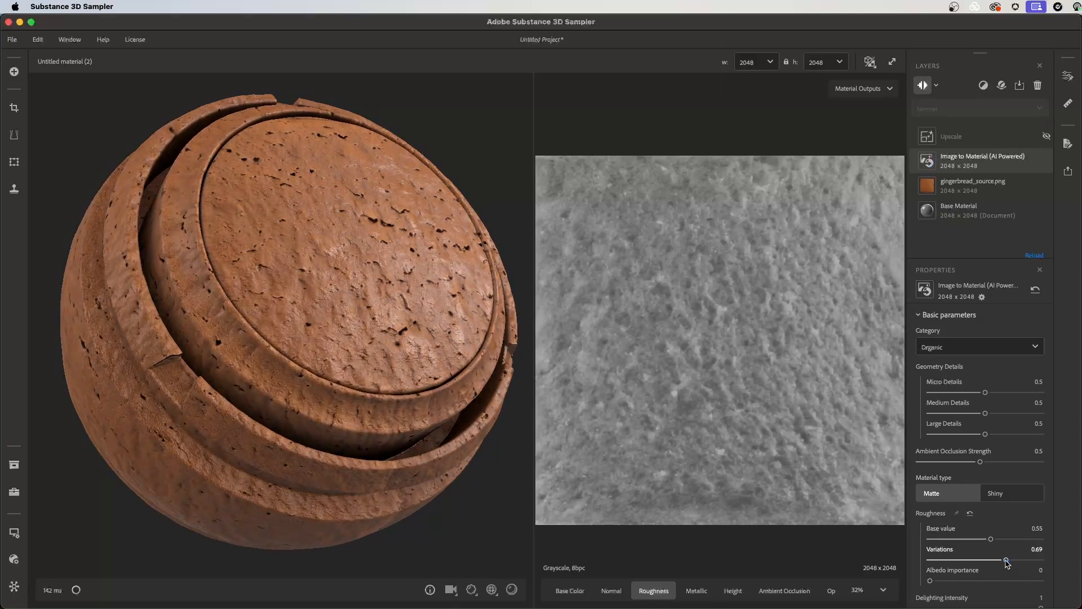
{"action": "left_click", "coordinate": [1040, 551]}
{"action": "type", "text": "0.6"}
{"action": "key", "text": "Return"}
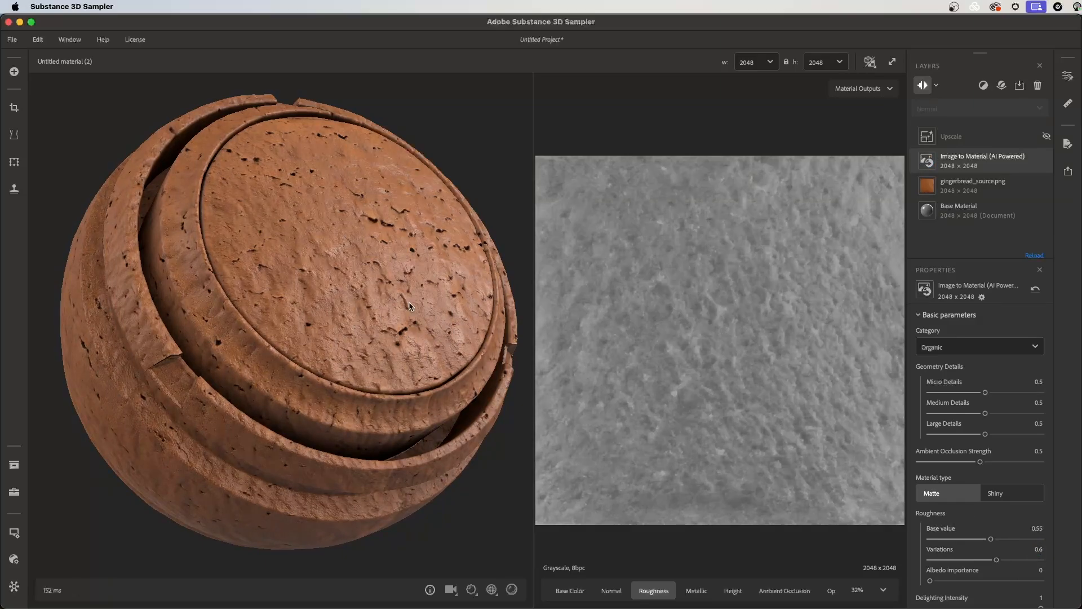
Set the roughness albedo importance of the Image to Material layer to 0.84 and inspect the roughness map up close.
{"action": "left_click_drag", "start_coordinate": [409, 306], "coordinate": [397, 332]}
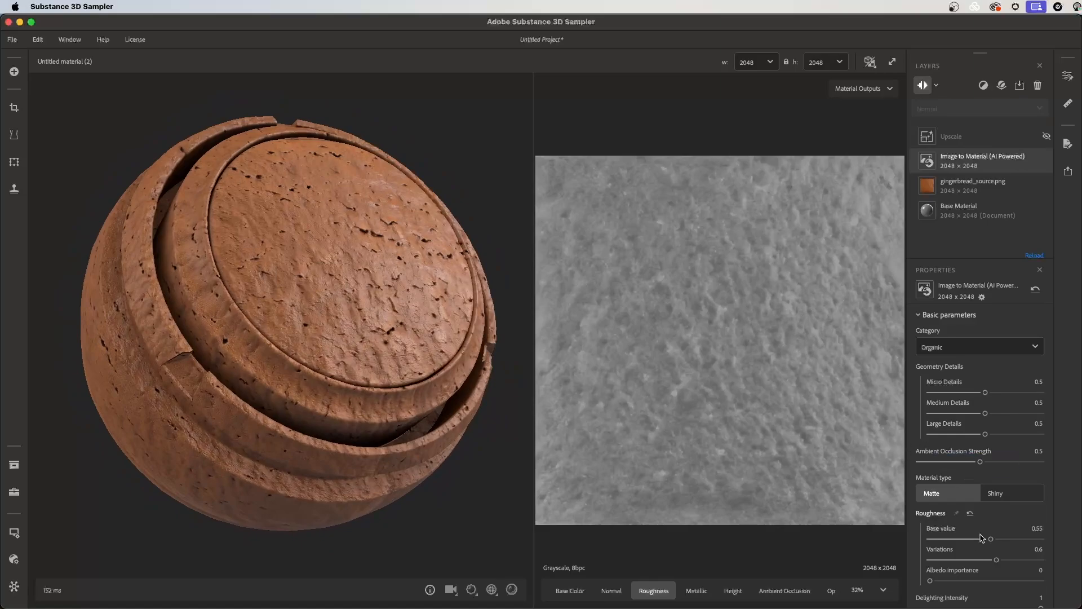
{"action": "left_click_drag", "start_coordinate": [934, 581], "coordinate": [1023, 581]}
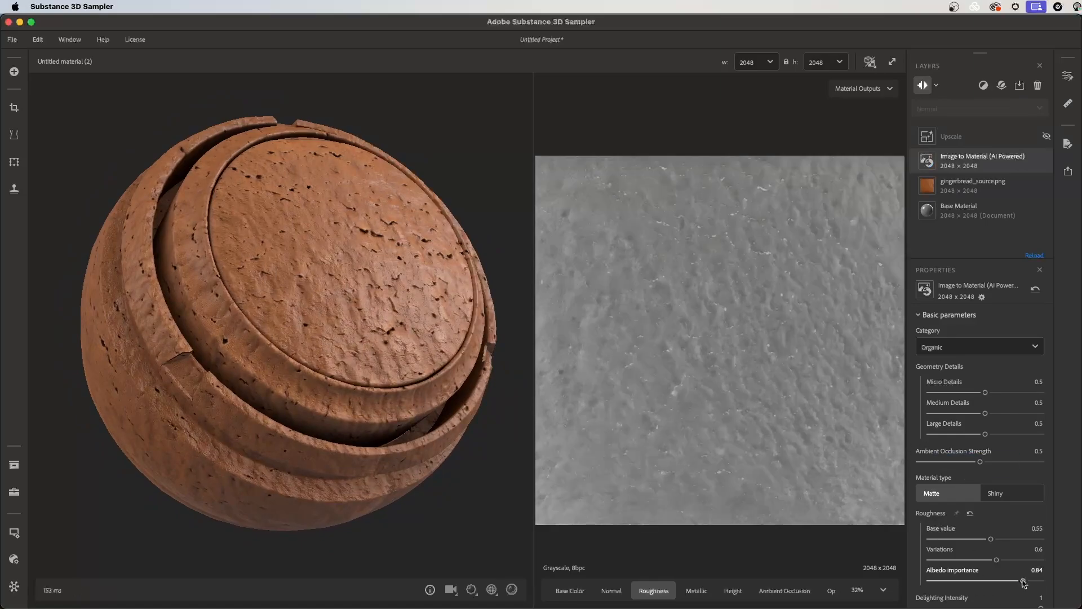
{"action": "scroll", "coordinate": [785, 266], "scroll_direction": "up", "scroll_amount": 5}
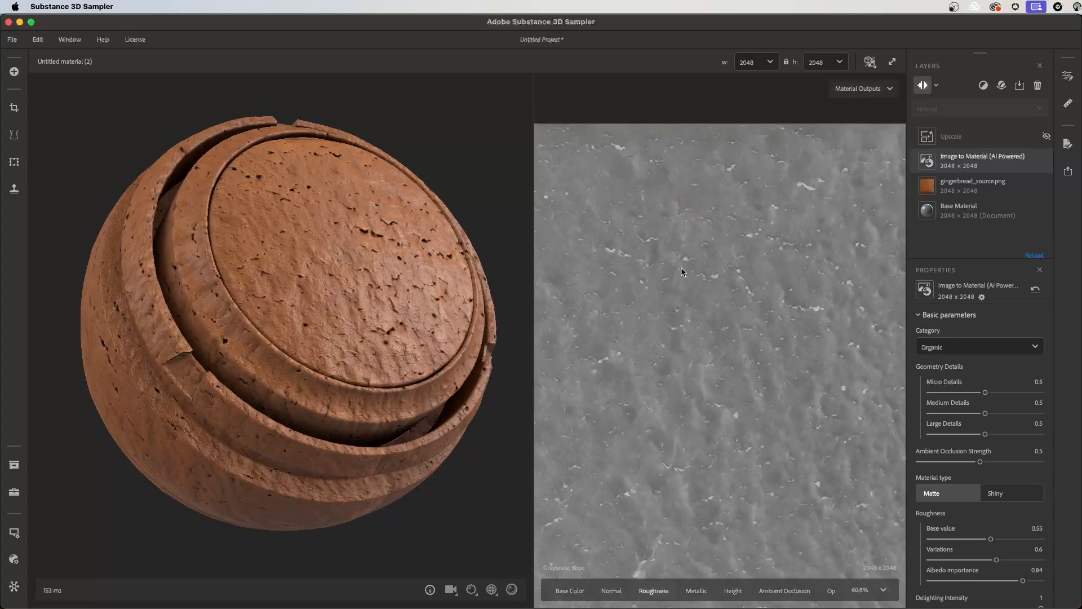
{"action": "scroll", "coordinate": [682, 272], "scroll_direction": "up", "scroll_amount": 2}
{"action": "scroll", "coordinate": [741, 319], "scroll_direction": "up", "scroll_amount": 3}
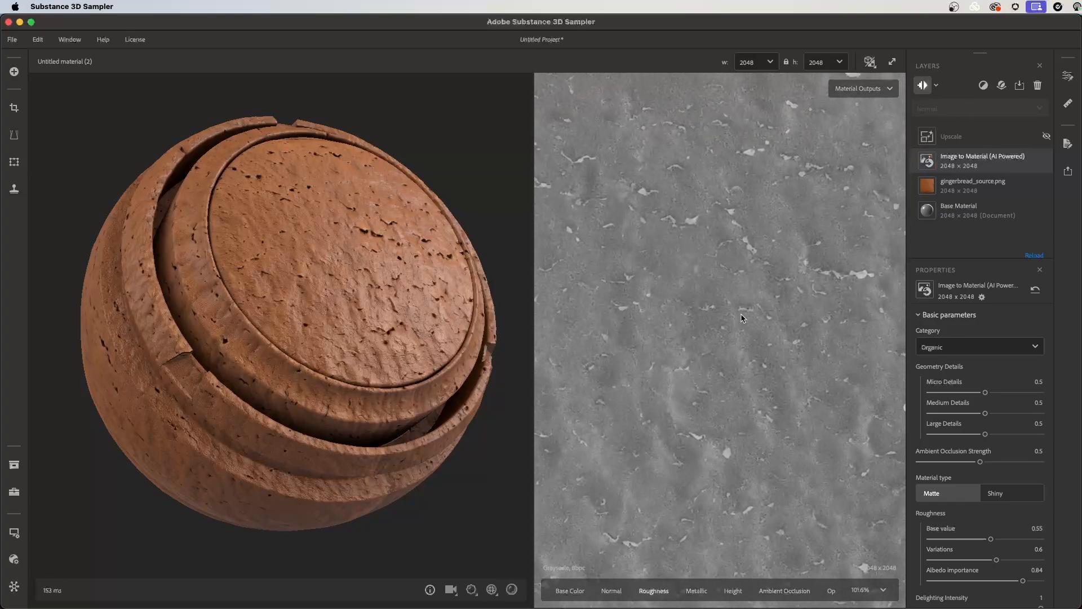
Compare the cracks in the base color map with the roughness map, and examine how they reflect light on the 3D preview.
{"action": "left_click", "coordinate": [571, 591]}
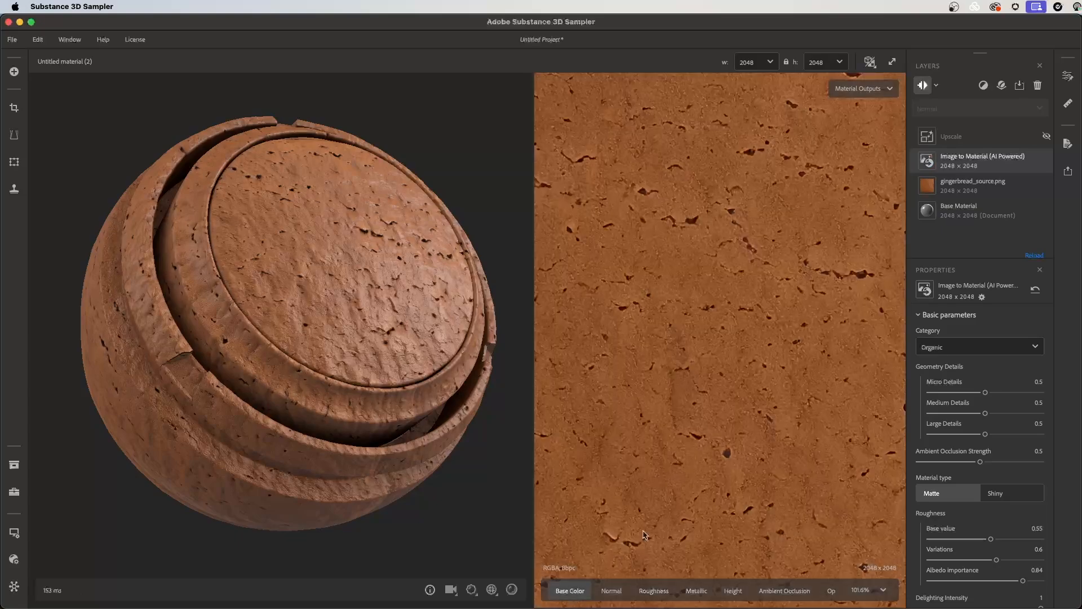
{"action": "scroll", "coordinate": [735, 233], "scroll_direction": "up", "scroll_amount": 1}
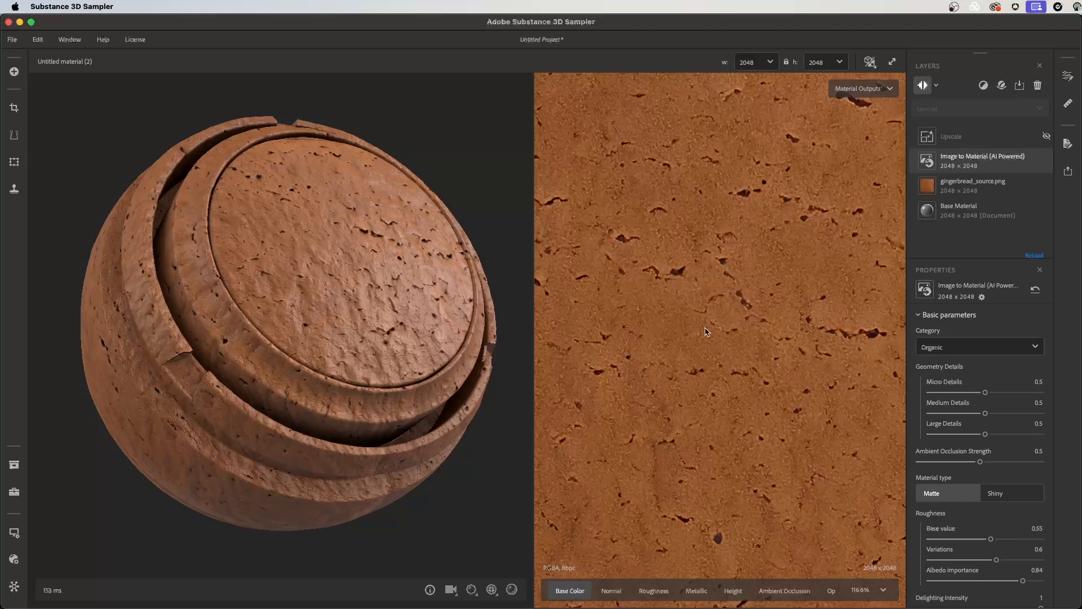
{"action": "left_click", "coordinate": [654, 590]}
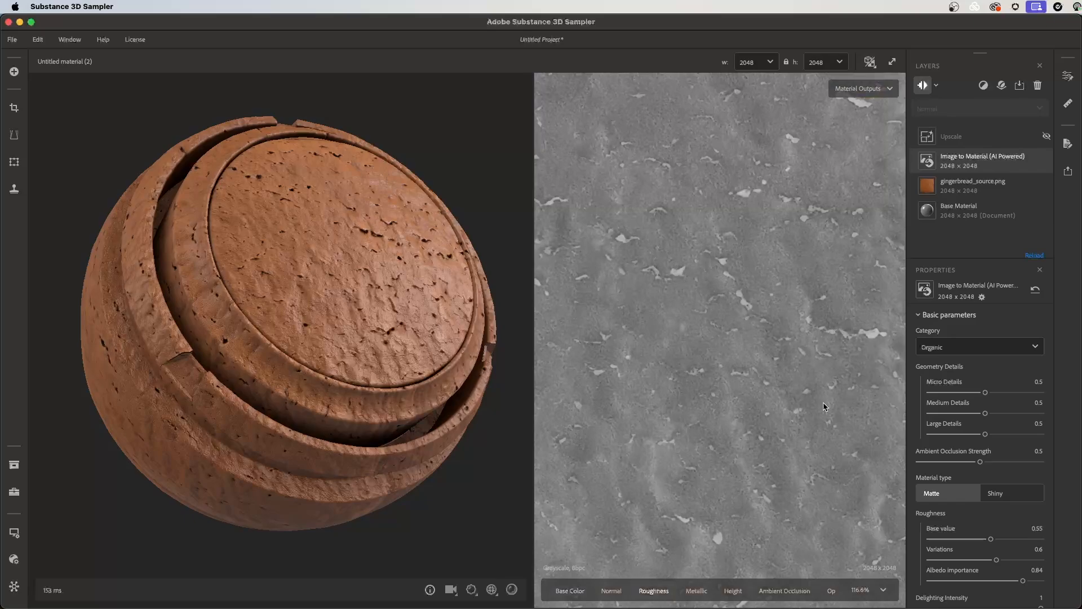
{"action": "scroll", "coordinate": [824, 405], "scroll_direction": "down", "scroll_amount": 5}
{"action": "middle_click_drag", "start_coordinate": [711, 370], "coordinate": [728, 316]}
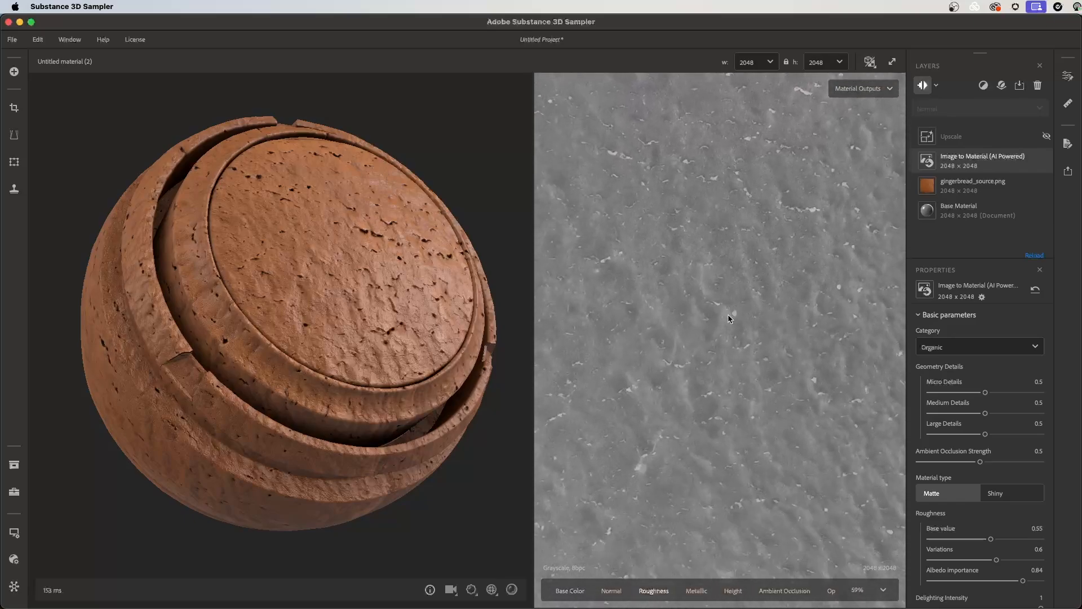
{"action": "scroll", "coordinate": [742, 364], "scroll_direction": "down", "scroll_amount": 1}
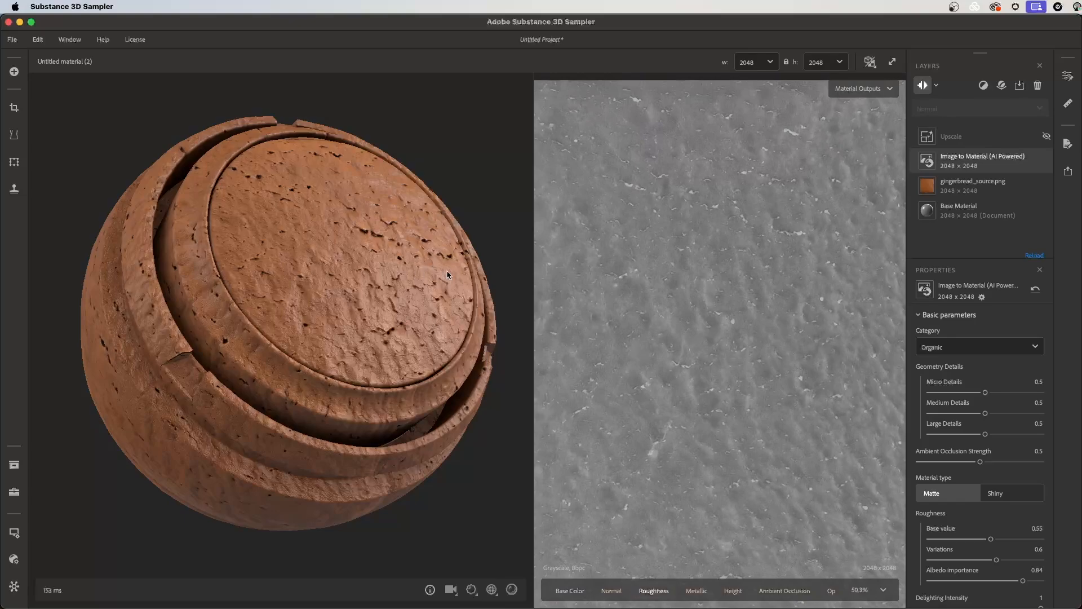
{"action": "left_click_drag", "start_coordinate": [446, 271], "coordinate": [395, 351]}
{"action": "scroll", "coordinate": [424, 319], "scroll_direction": "up", "scroll_amount": 1}
{"action": "scroll", "coordinate": [750, 335], "scroll_direction": "down", "scroll_amount": 3}
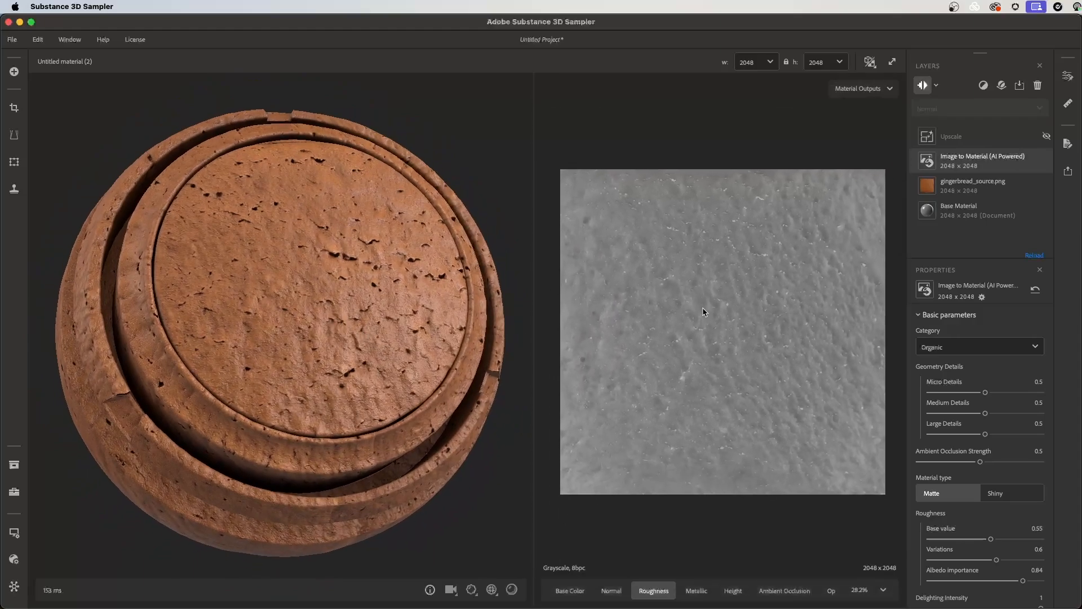
{"action": "scroll", "coordinate": [703, 312], "scroll_direction": "up", "scroll_amount": 2}
{"action": "scroll", "coordinate": [354, 313], "scroll_direction": "up", "scroll_amount": 1}
{"action": "left_click_drag", "start_coordinate": [353, 313], "coordinate": [318, 203]}
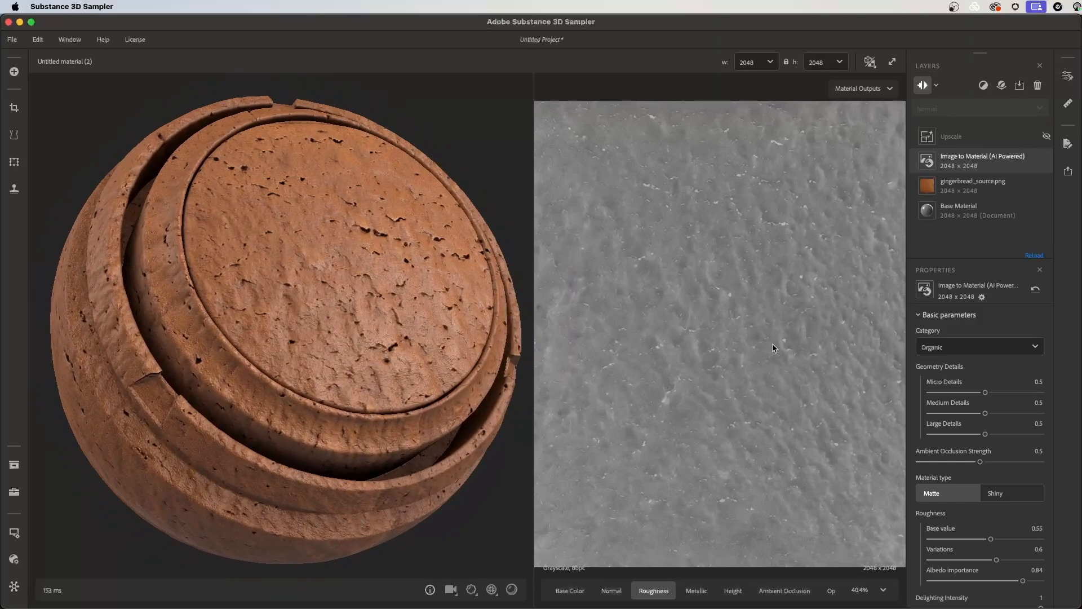
Compare the normal and height maps, and try a Micro Details value of 0.15 on the normal map and 3D preview.
{"action": "left_click", "coordinate": [613, 592]}
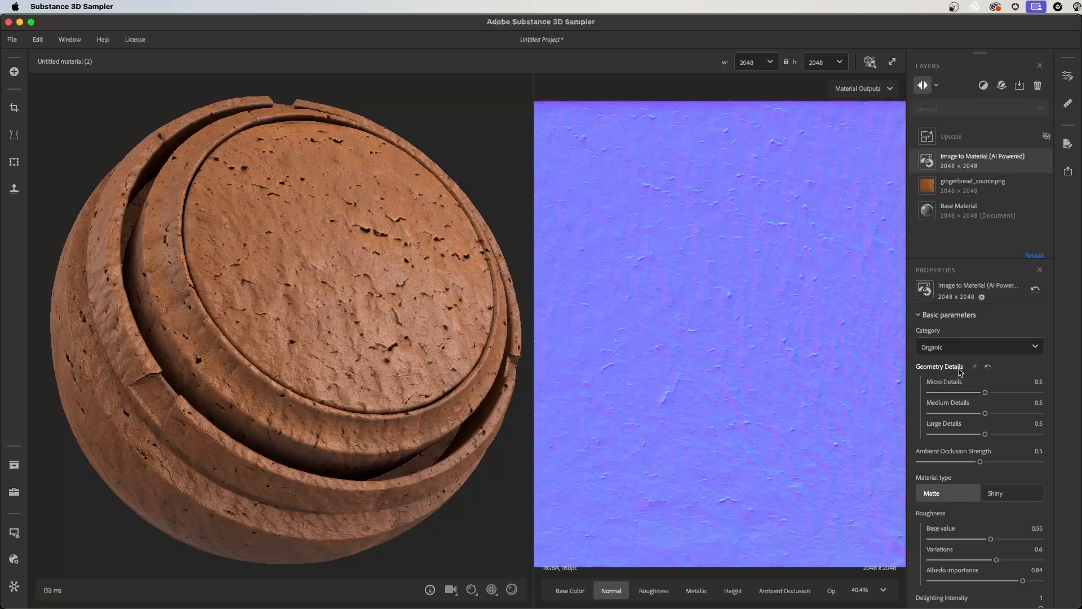
{"action": "left_click", "coordinate": [733, 590]}
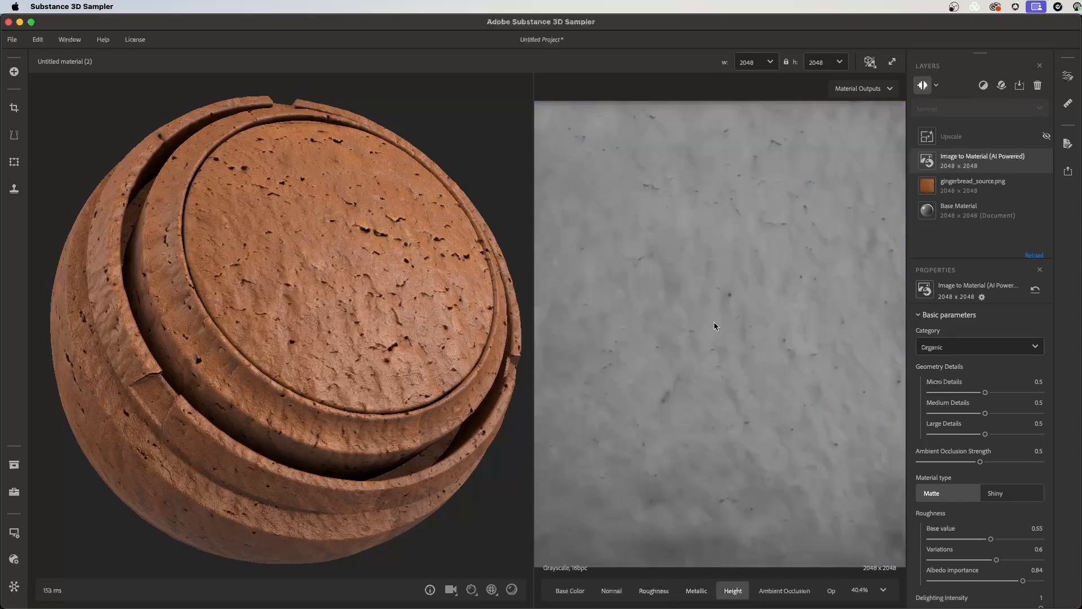
{"action": "left_click", "coordinate": [611, 590]}
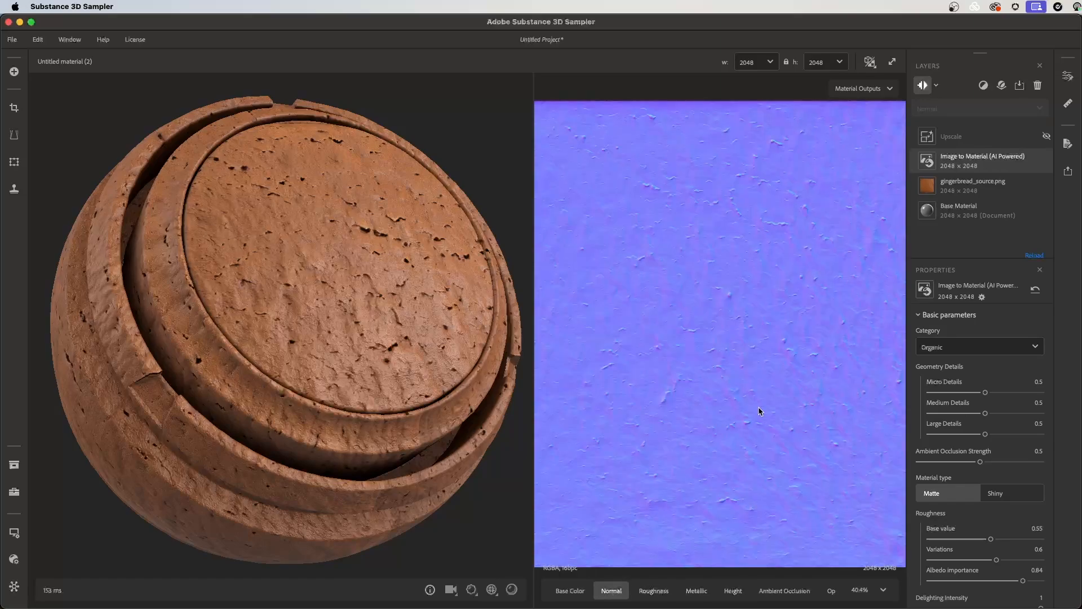
{"action": "scroll", "coordinate": [800, 287], "scroll_direction": "up", "scroll_amount": 5}
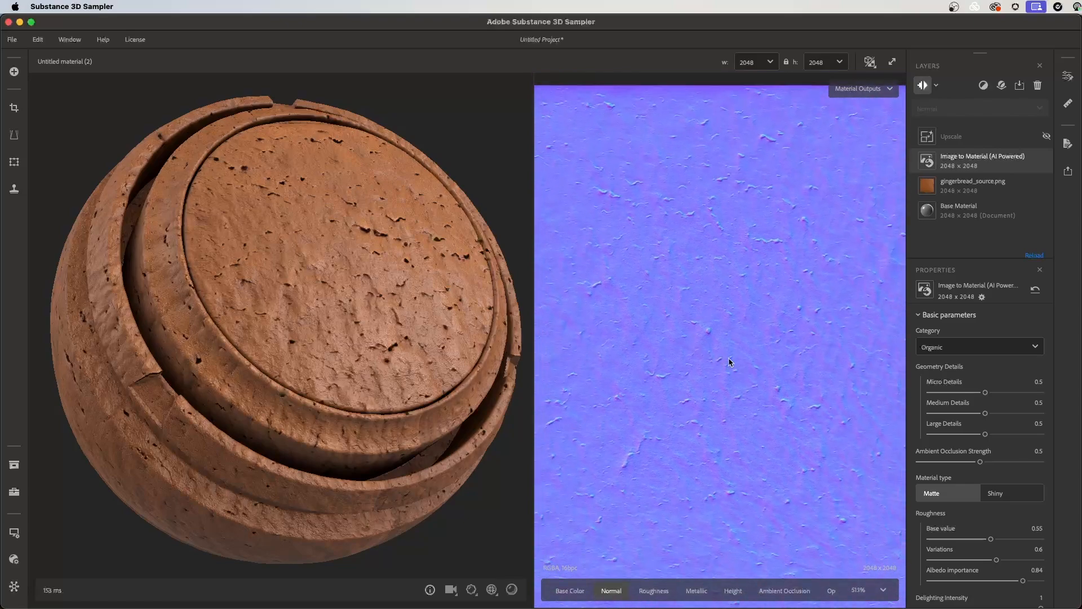
{"action": "scroll", "coordinate": [728, 357], "scroll_direction": "down", "scroll_amount": 3}
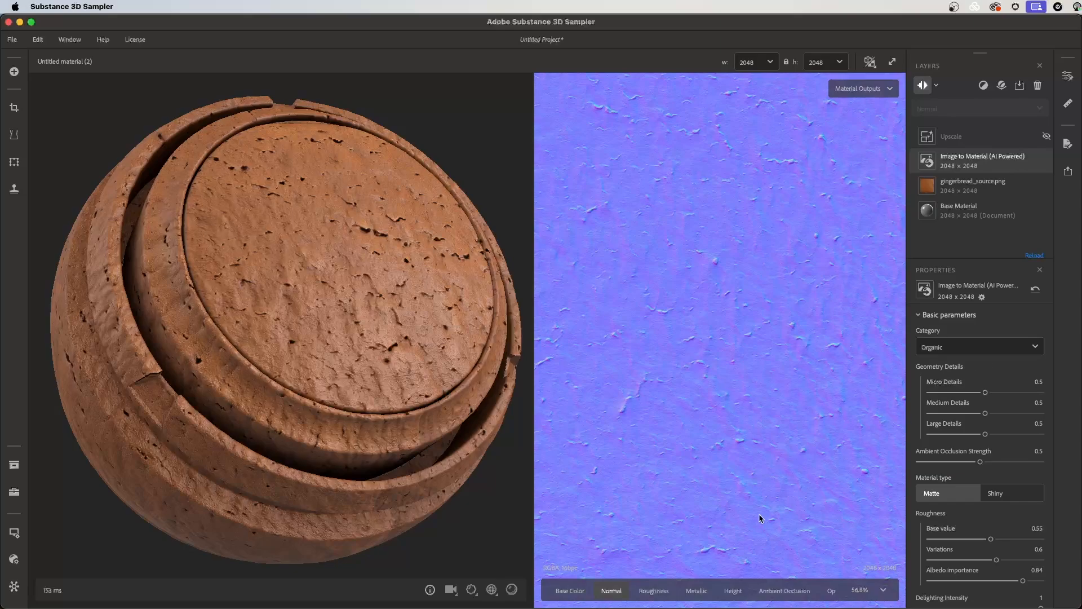
{"action": "left_click", "coordinate": [947, 393]}
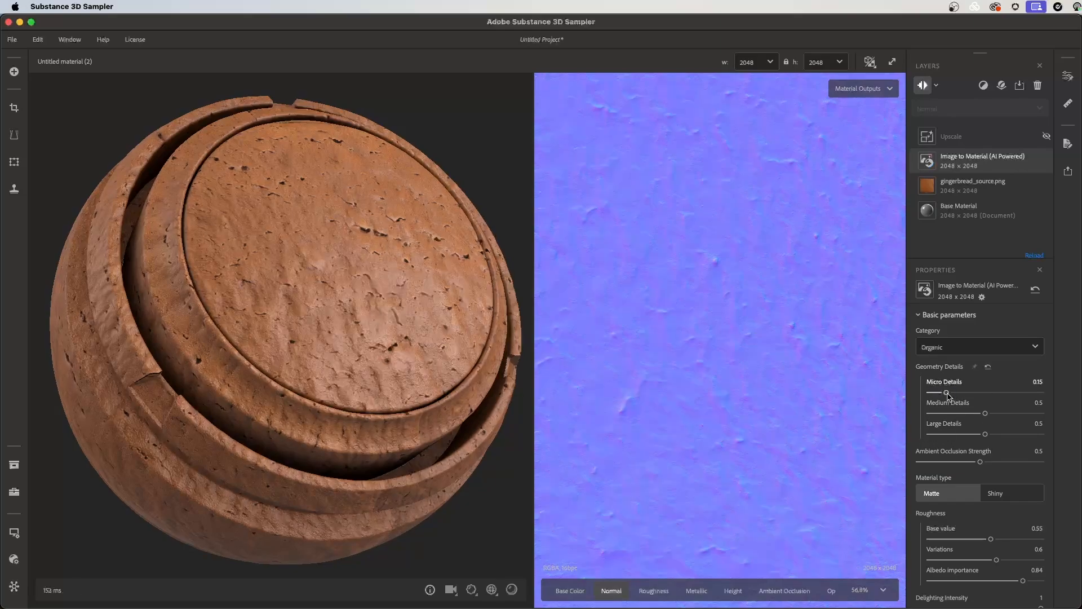
{"action": "scroll", "coordinate": [731, 244], "scroll_direction": "up", "scroll_amount": 5}
{"action": "middle_click_drag", "start_coordinate": [753, 353], "coordinate": [742, 410]}
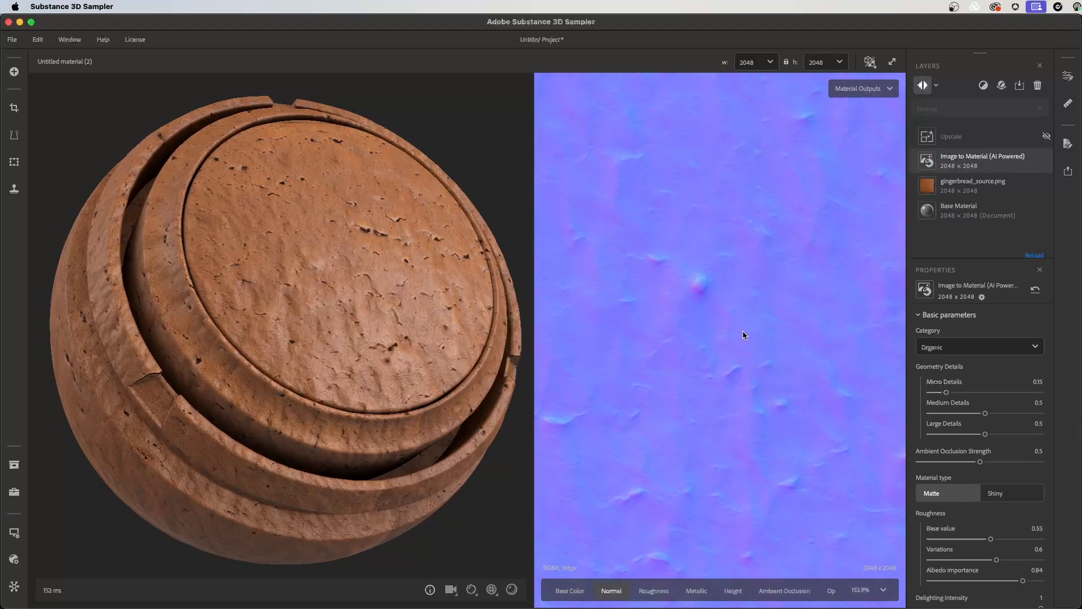
{"action": "left_click_drag", "start_coordinate": [525, 339], "coordinate": [421, 327]}
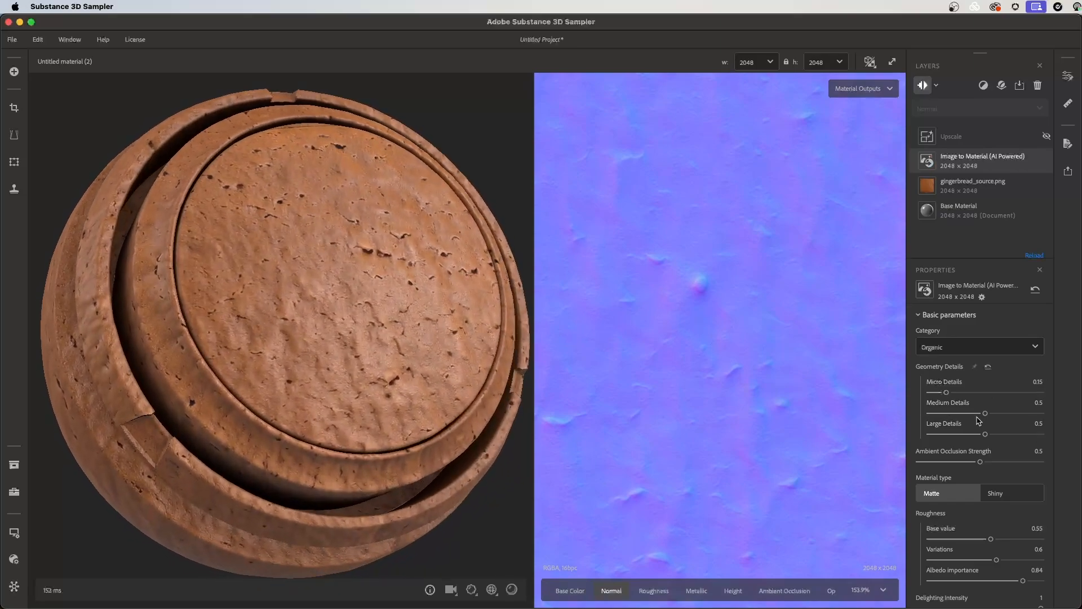
Set the Micro Details of the Image to Material layer to 0.6 and check the whole normal map.
{"action": "left_click", "coordinate": [1002, 392]}
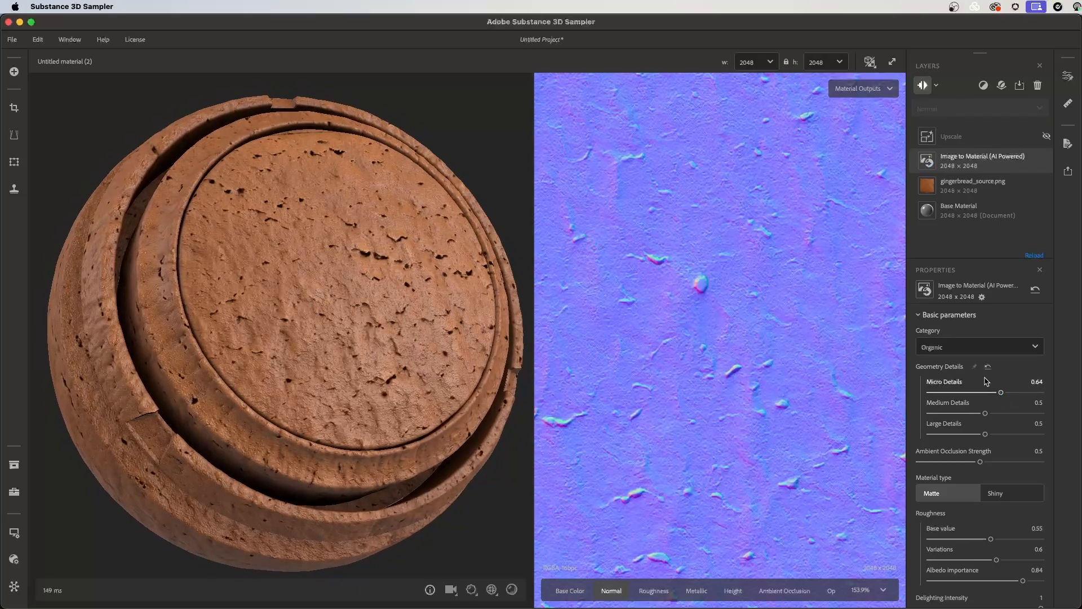
{"action": "double_click", "coordinate": [1038, 384]}
{"action": "key", "text": "BackSpace"}
{"action": "type", "text": "0.6"}
{"action": "key", "text": "Return"}
{"action": "scroll", "coordinate": [788, 393], "scroll_direction": "down", "scroll_amount": 5}
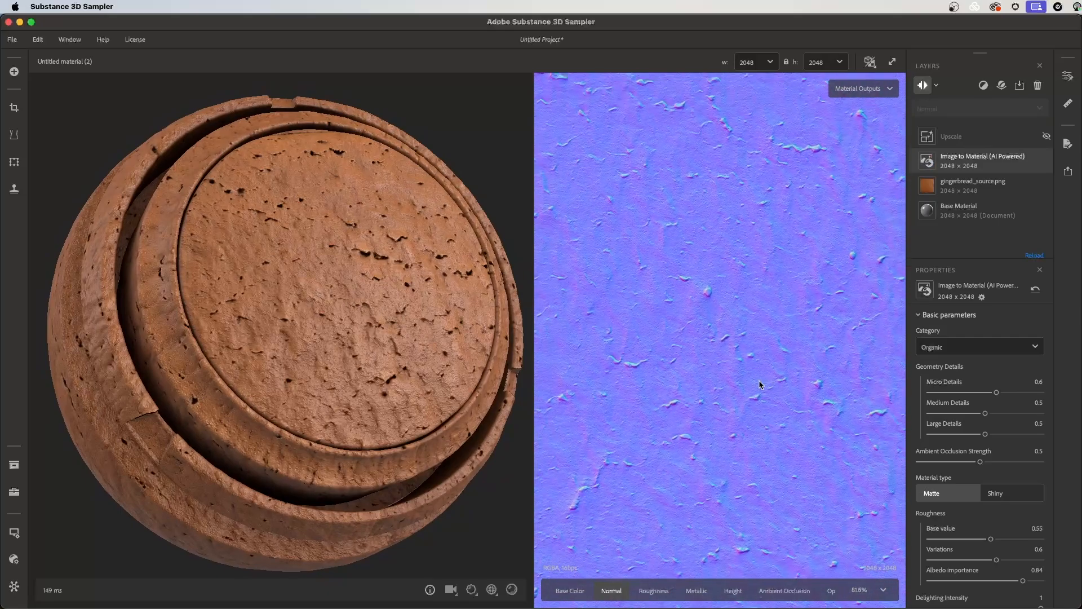
{"action": "scroll", "coordinate": [760, 385], "scroll_direction": "down", "scroll_amount": 5}
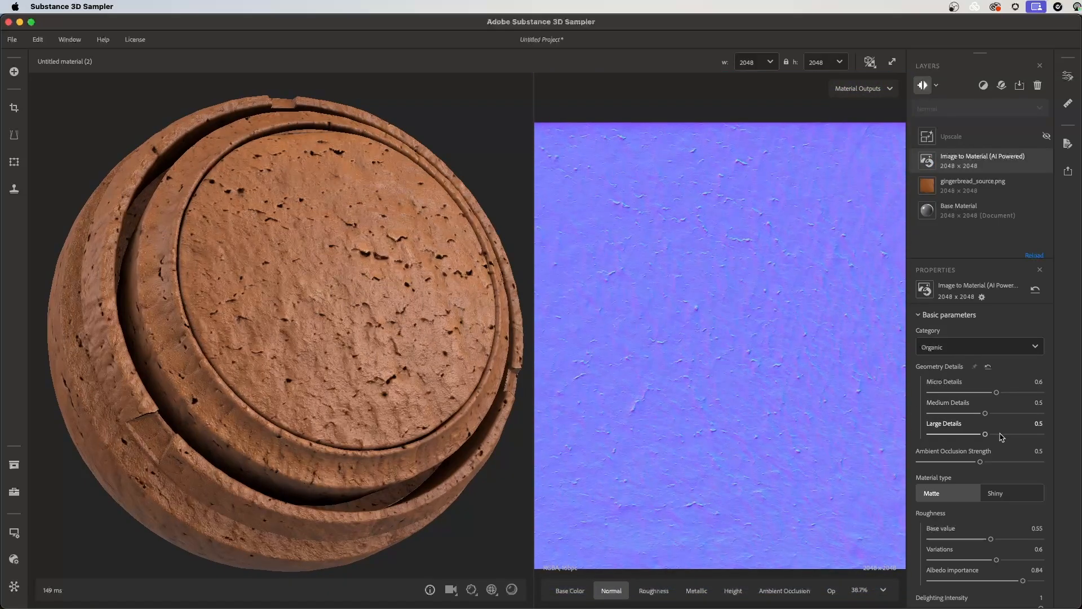
Try Large Details values of 0.61 and 0.87, comparing their effect on the 3D preview and the height map.
{"action": "left_click", "coordinate": [997, 434]}
{"action": "scroll", "coordinate": [406, 326], "scroll_direction": "up", "scroll_amount": 2}
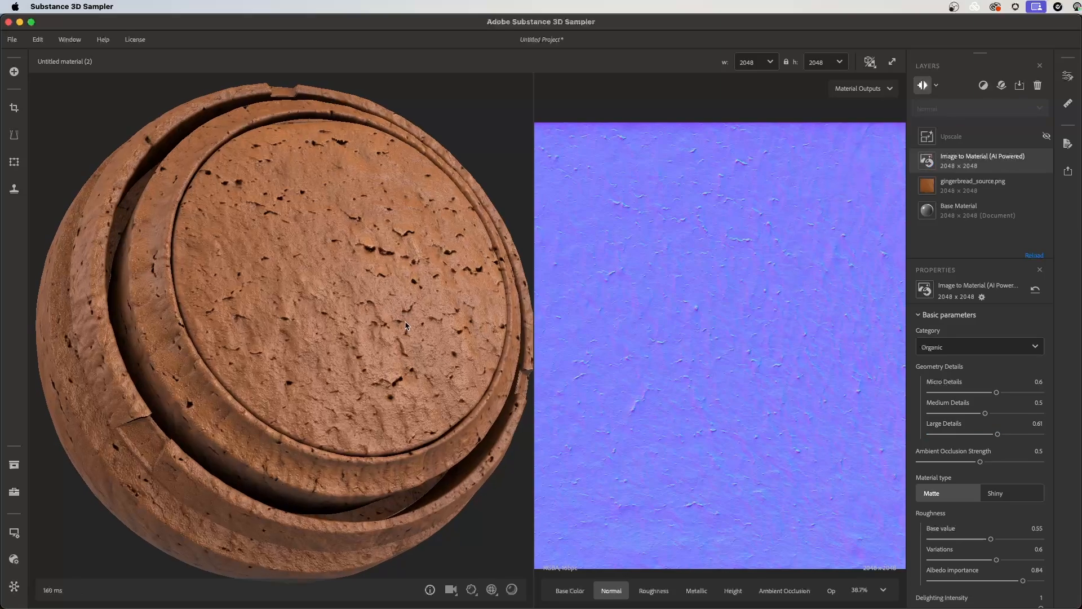
{"action": "left_click", "coordinate": [732, 590]}
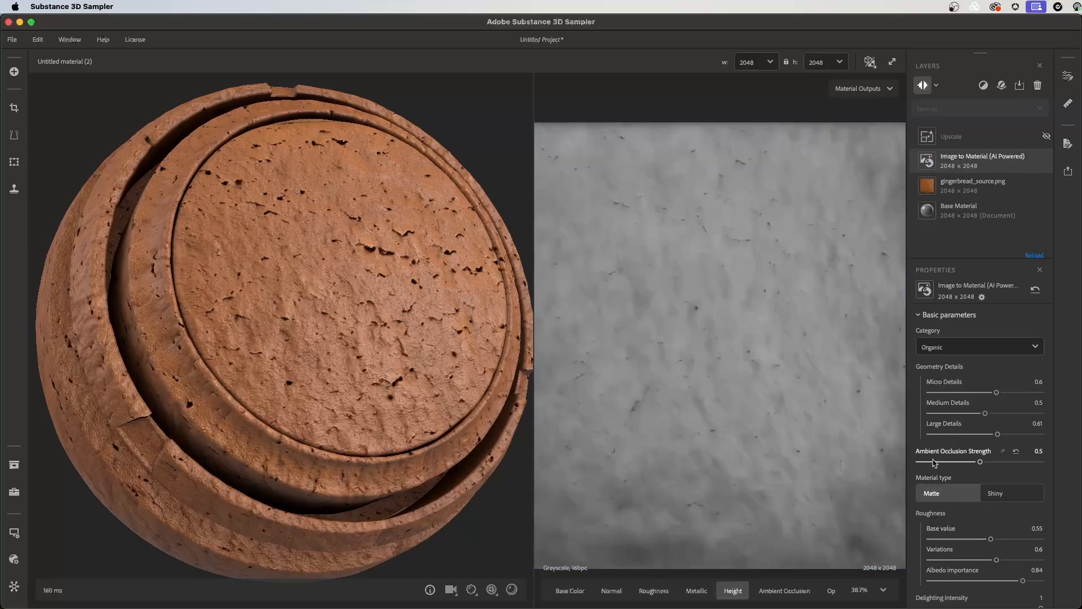
{"action": "left_click", "coordinate": [1027, 434]}
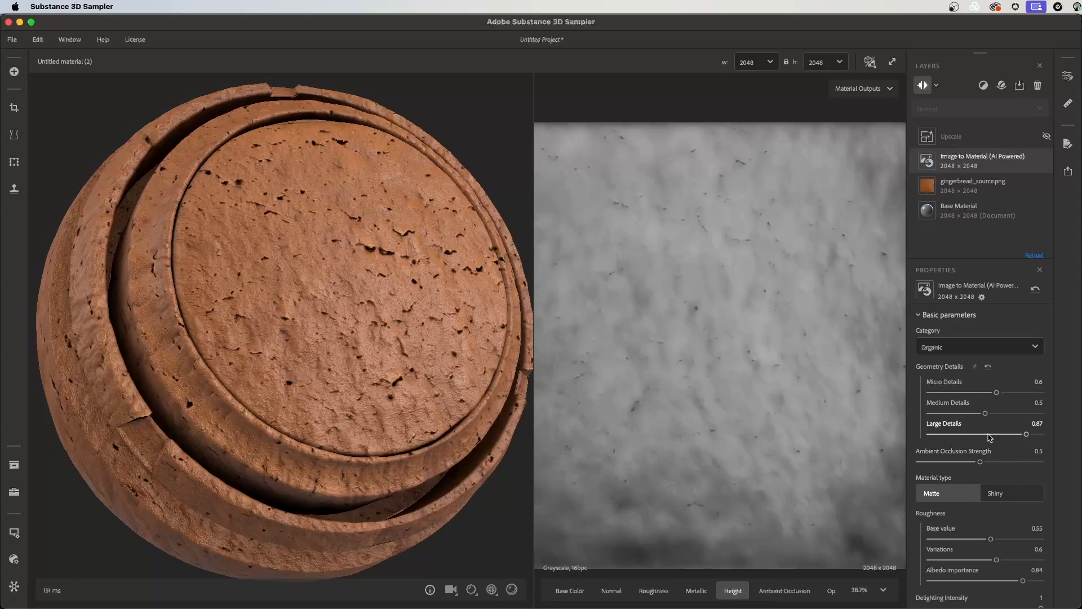
Set the Large Details of the Image to Material layer to 0.55 and check the normal map.
{"action": "left_click", "coordinate": [1035, 424]}
{"action": "type", "text": "0.55"}
{"action": "key", "text": "Return"}
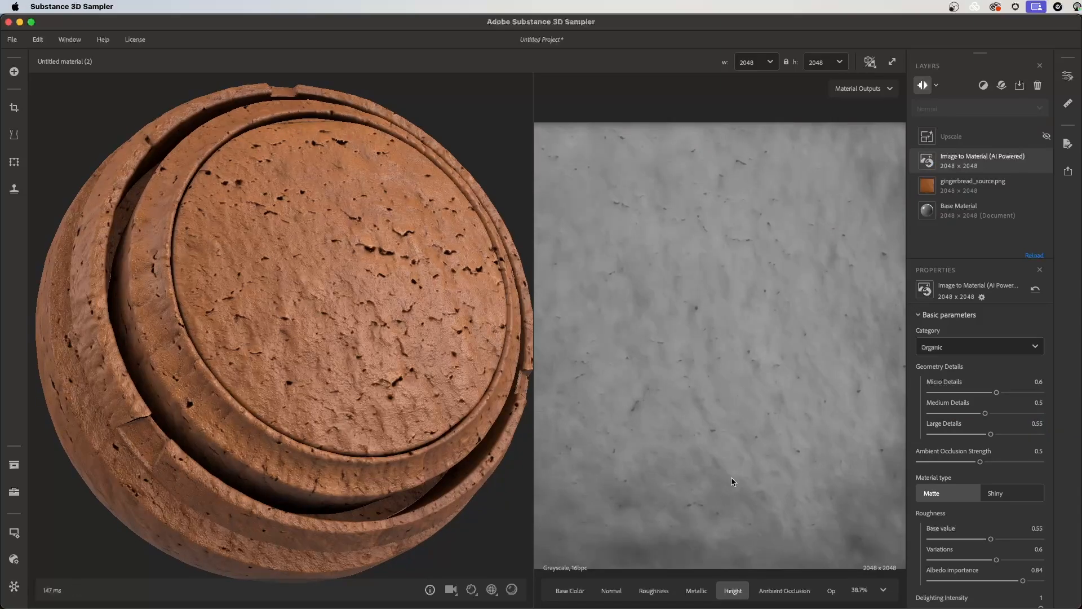
{"action": "left_click", "coordinate": [611, 590]}
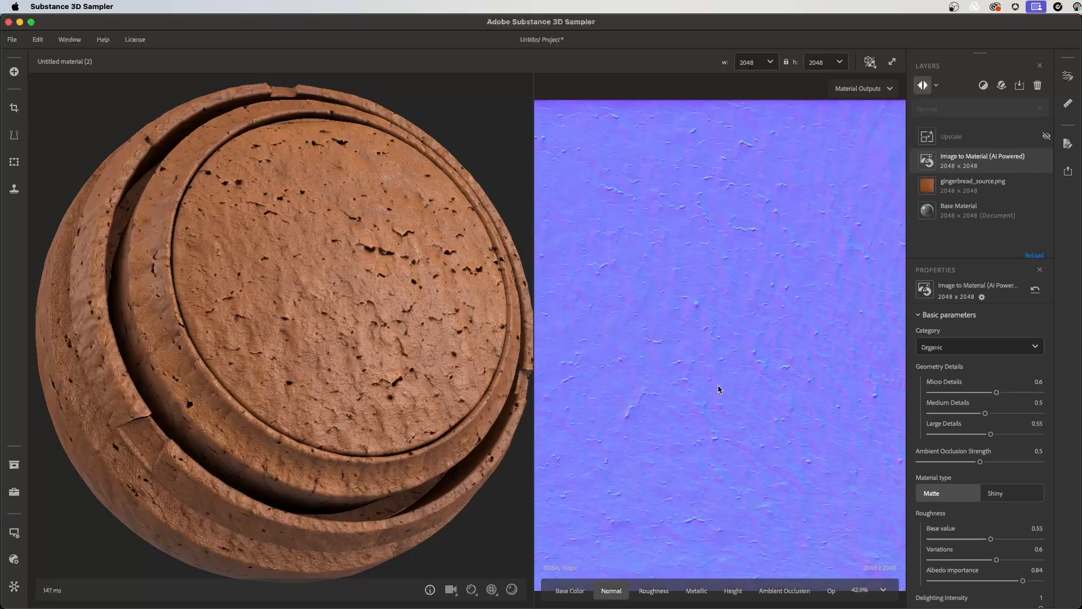
{"action": "right_click_drag", "start_coordinate": [718, 390], "coordinate": [762, 396], "text": "alt"}
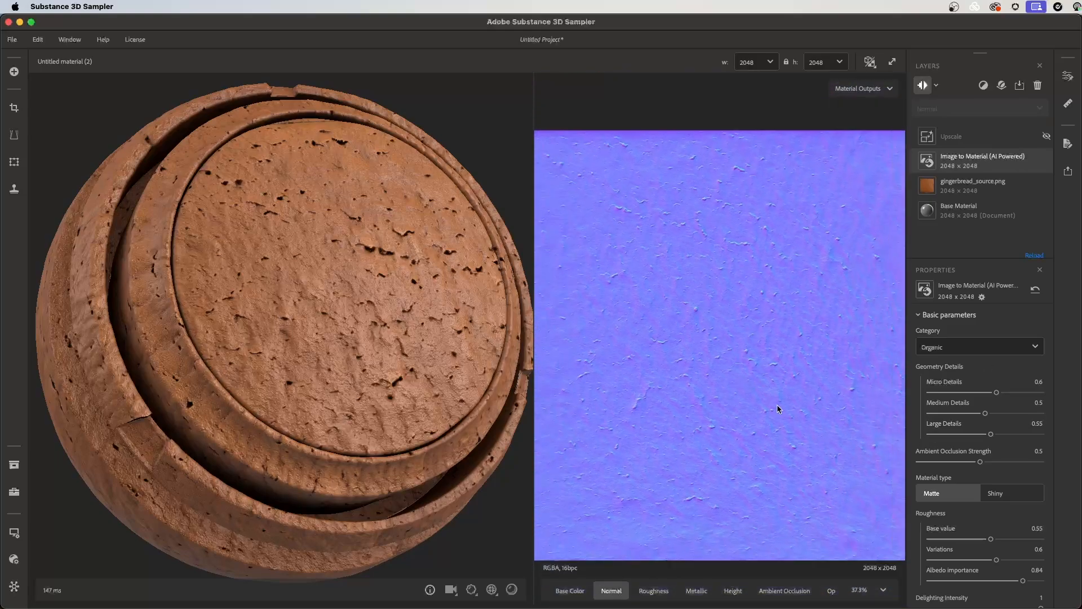
Examine the delighting of the base color map, viewing both the whole texture and its surface detail up close.
{"action": "left_click", "coordinate": [571, 590]}
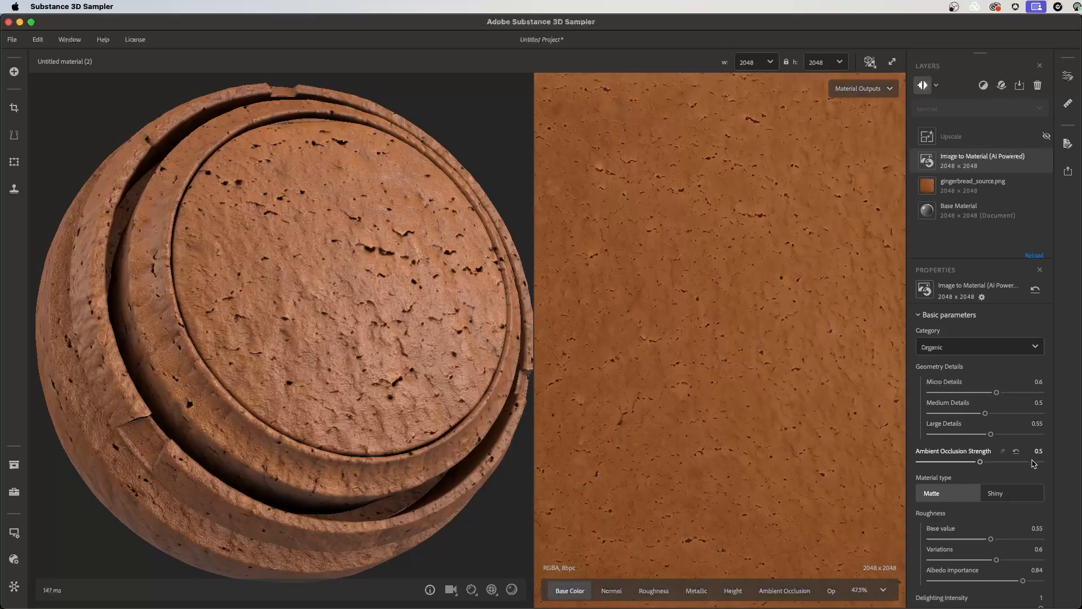
{"action": "scroll", "coordinate": [1052, 519], "scroll_direction": "down", "scroll_amount": 1}
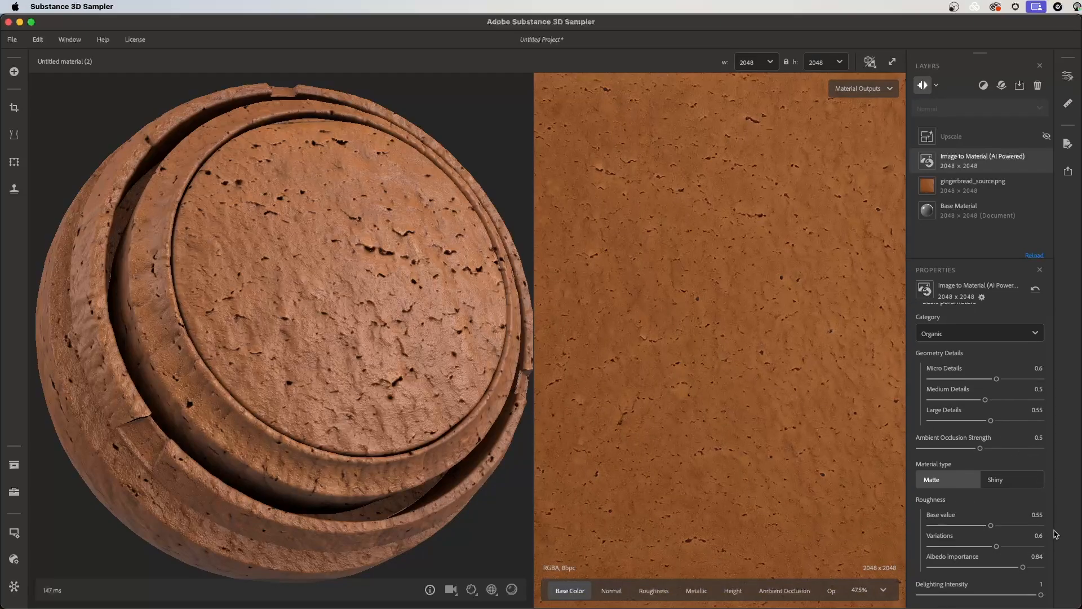
{"action": "scroll", "coordinate": [733, 311], "scroll_direction": "down", "scroll_amount": 3}
{"action": "scroll", "coordinate": [733, 313], "scroll_direction": "up", "scroll_amount": 2}
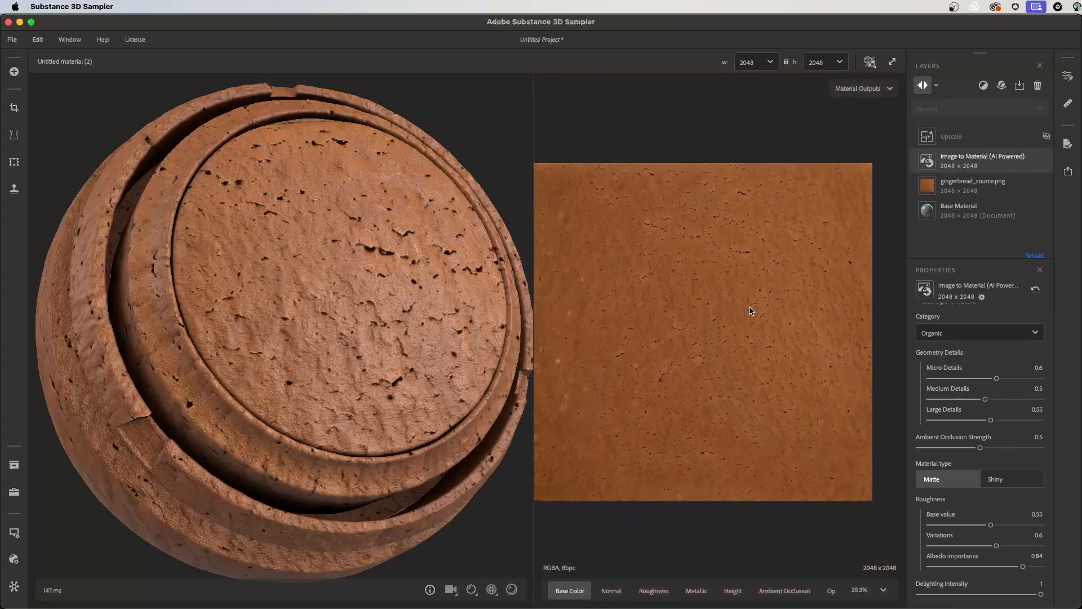
{"action": "scroll", "coordinate": [784, 335], "scroll_direction": "down", "scroll_amount": 1}
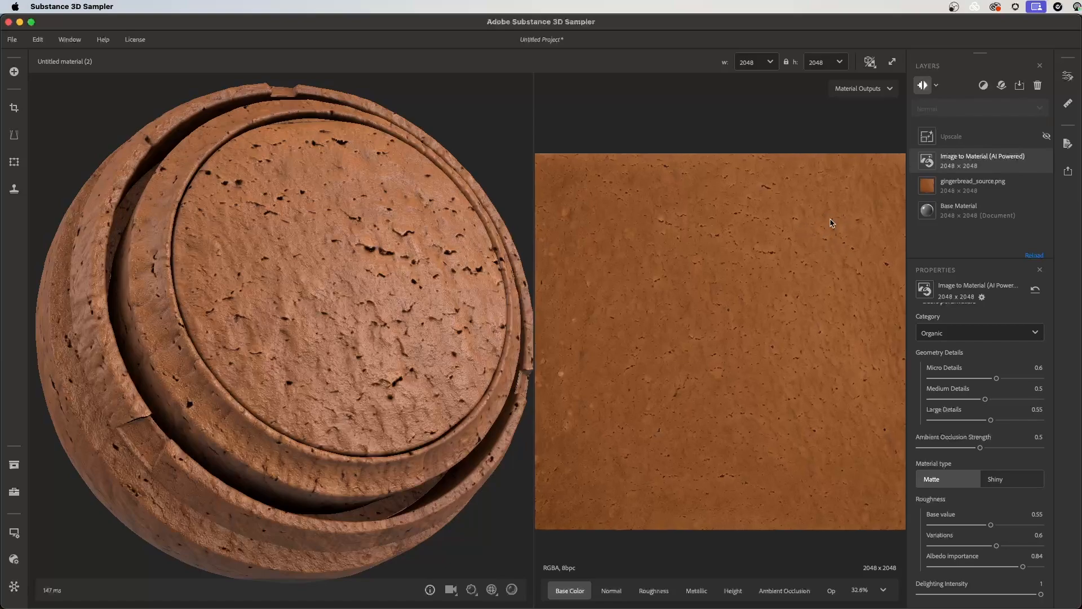
{"action": "scroll", "coordinate": [823, 214], "scroll_direction": "up", "scroll_amount": 5}
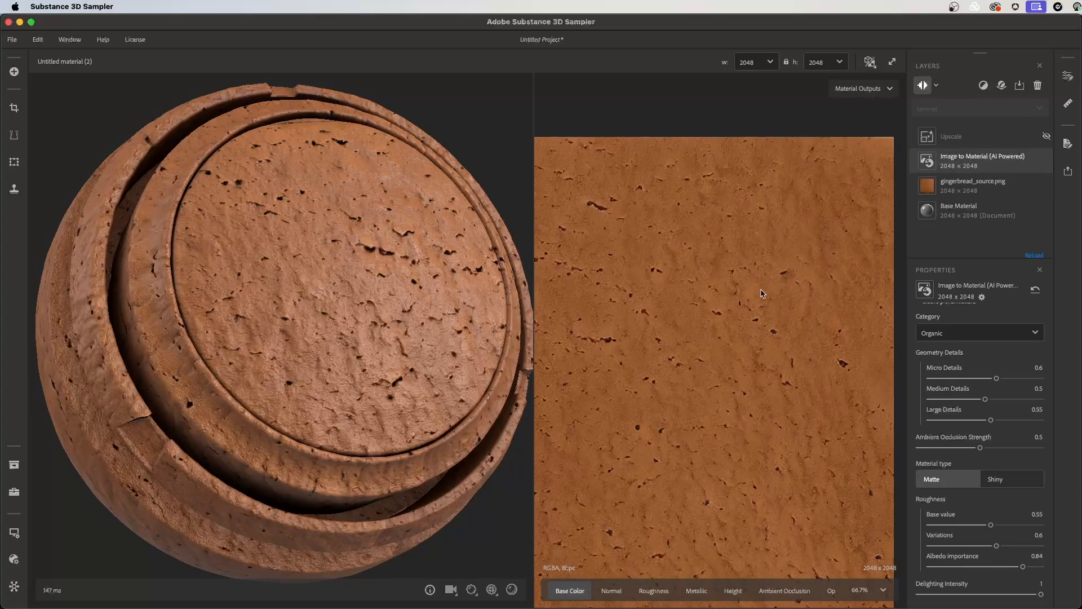
{"action": "scroll", "coordinate": [772, 378], "scroll_direction": "down", "scroll_amount": 3}
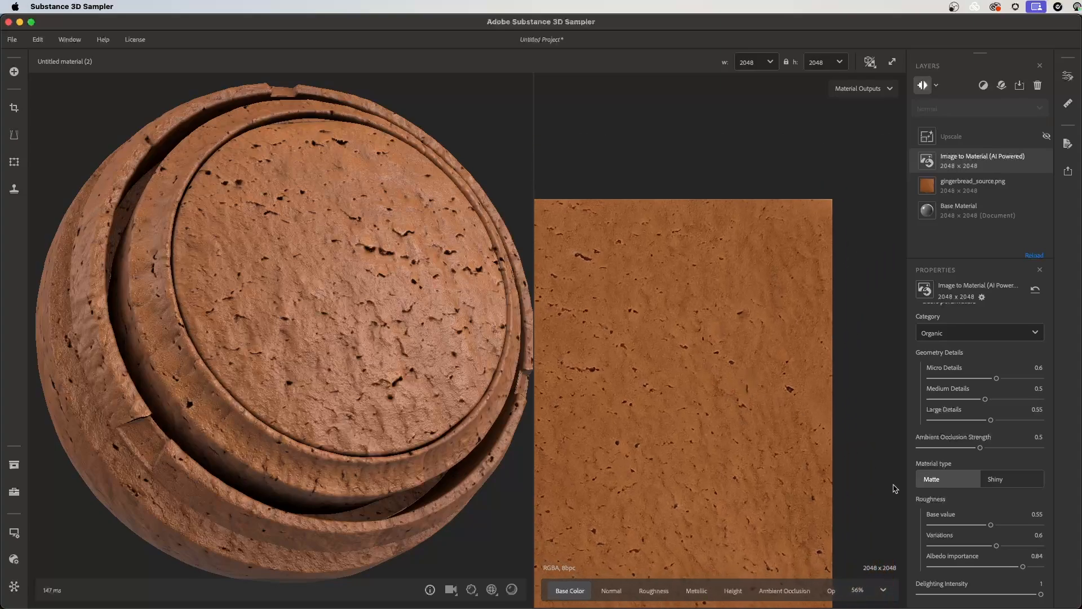
{"action": "scroll", "coordinate": [755, 394], "scroll_direction": "down", "scroll_amount": 3}
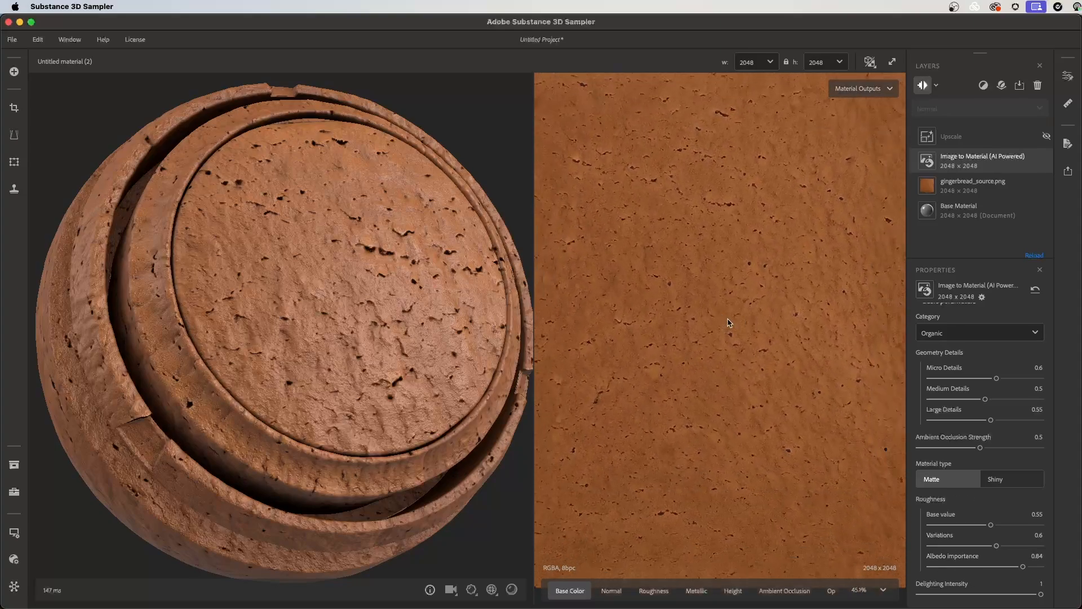
Set the Delighting Intensity of the Image to Material layer to 0.32 after viewing the whole base color map.
{"action": "scroll", "coordinate": [752, 426], "scroll_direction": "up", "scroll_amount": 1}
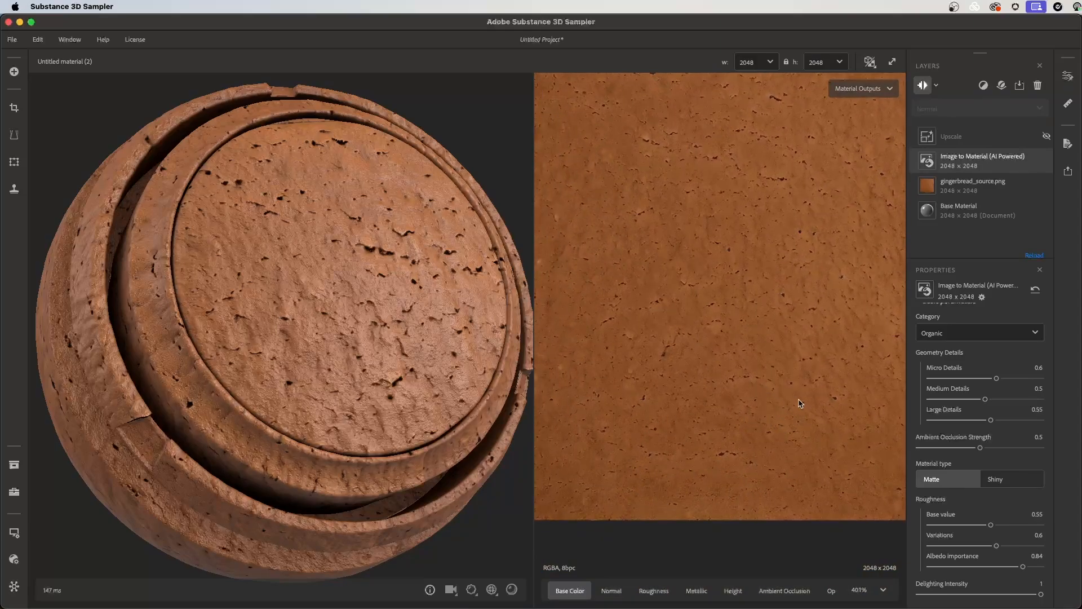
{"action": "scroll", "coordinate": [789, 412], "scroll_direction": "down", "scroll_amount": 2}
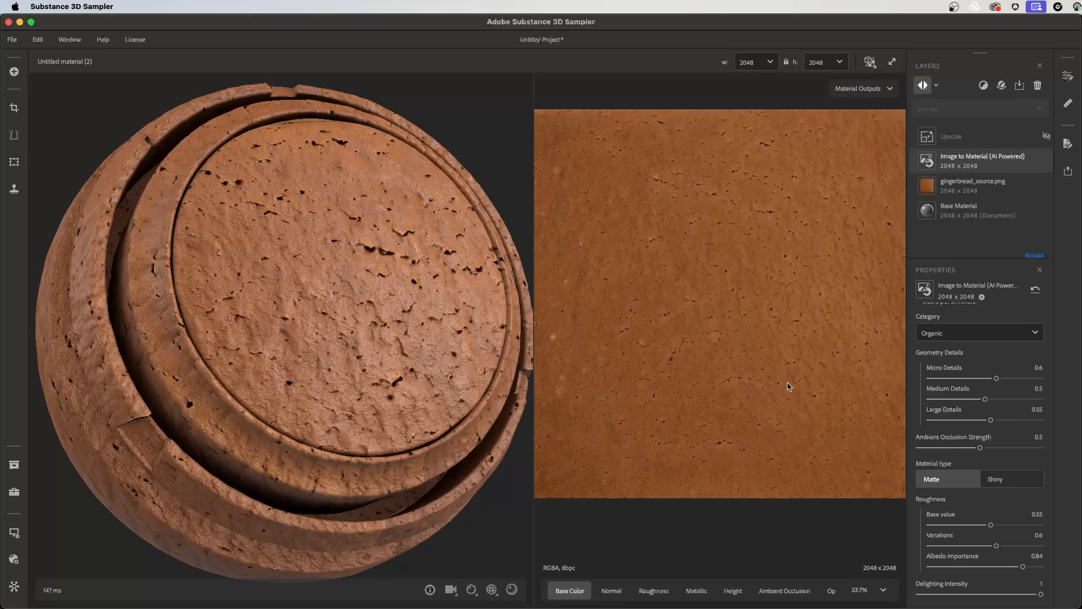
{"action": "left_click", "coordinate": [959, 594]}
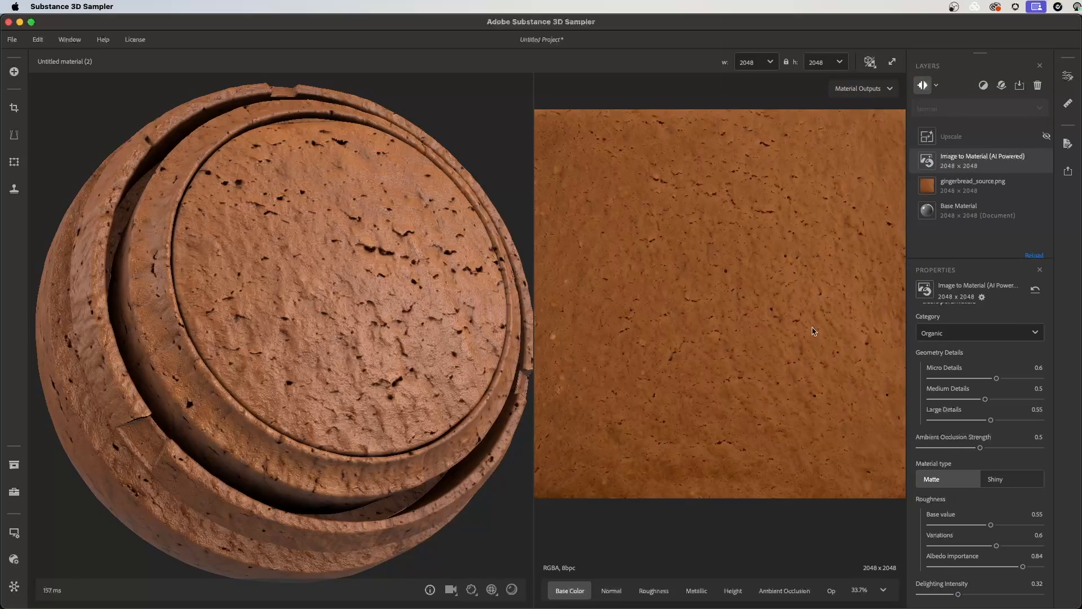
Examine the effect of the reduced delighting on the base color map and on the 3D preview from different angles and light directions.
{"action": "scroll", "coordinate": [778, 372], "scroll_direction": "up", "scroll_amount": 3}
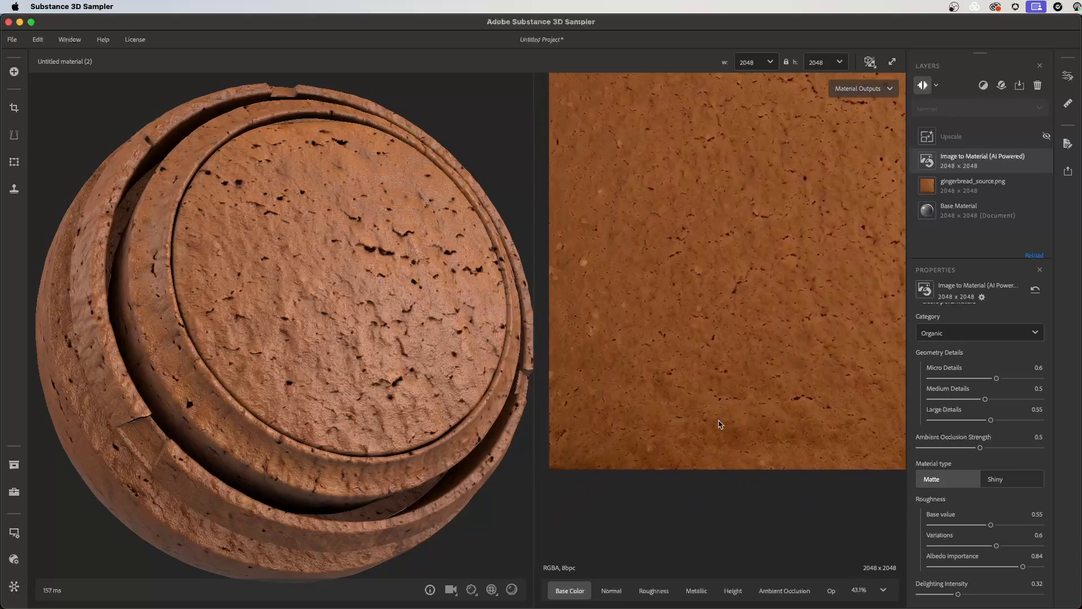
{"action": "scroll", "coordinate": [789, 372], "scroll_direction": "down", "scroll_amount": 3}
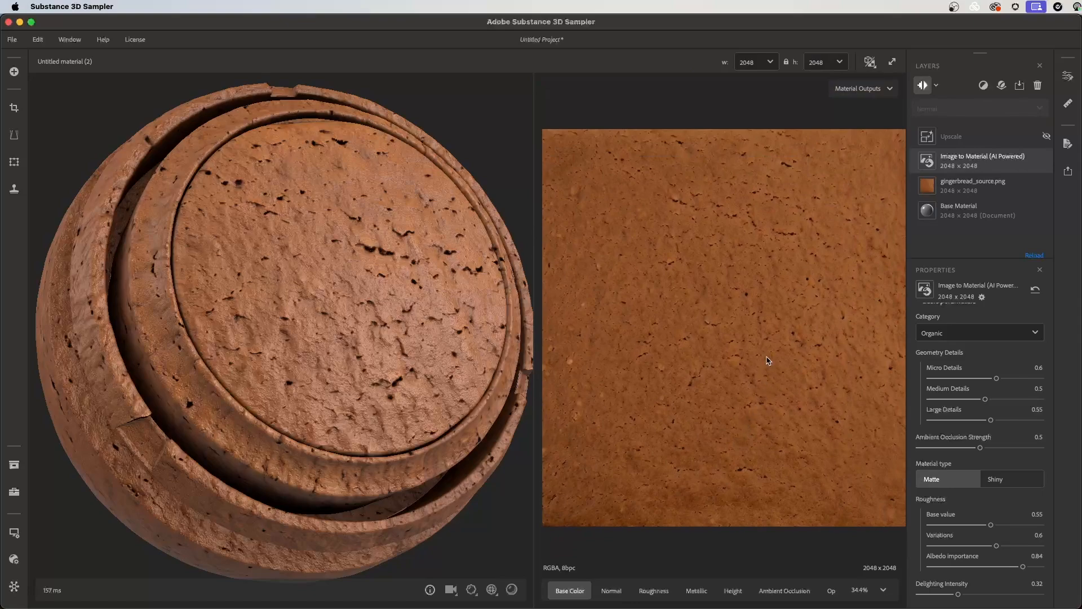
{"action": "scroll", "coordinate": [769, 362], "scroll_direction": "down", "scroll_amount": 2}
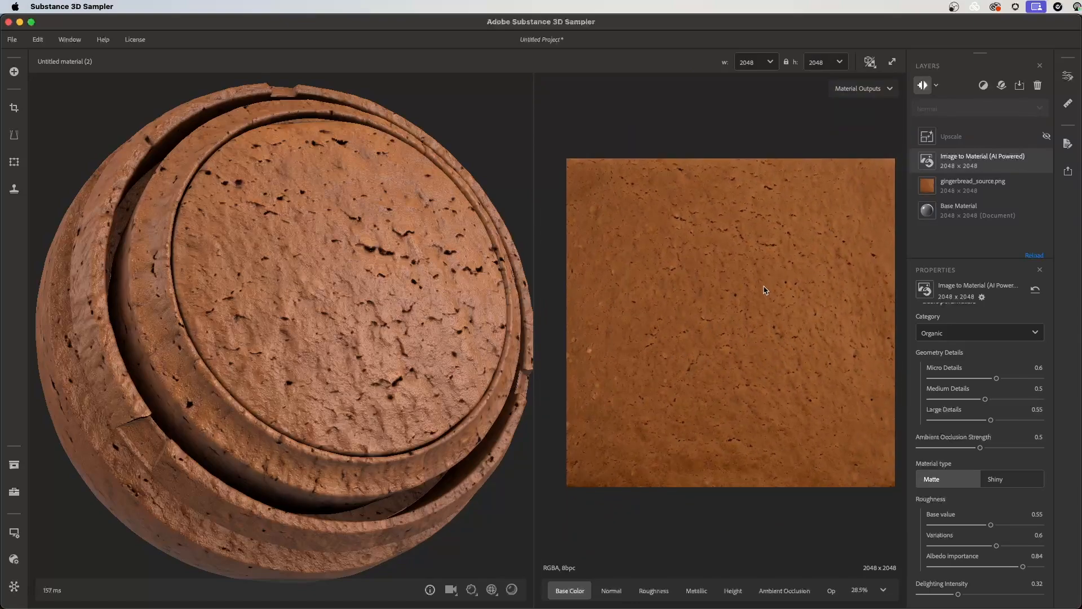
{"action": "scroll", "coordinate": [783, 369], "scroll_direction": "up", "scroll_amount": 2}
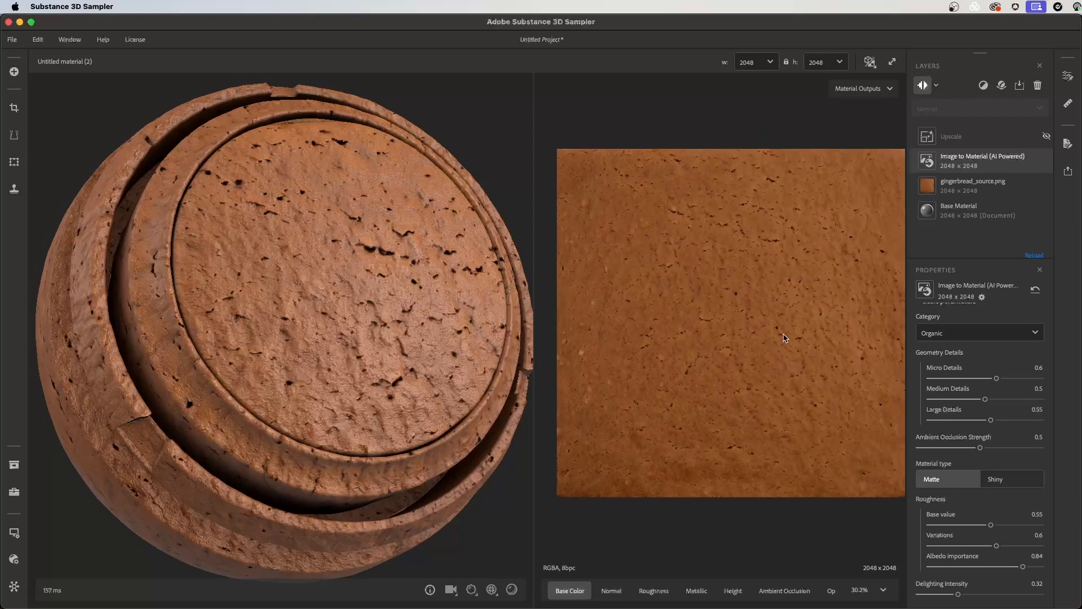
{"action": "scroll", "coordinate": [408, 321], "scroll_direction": "down", "scroll_amount": 3}
{"action": "mouse_move", "coordinate": [381, 349]}
{"action": "left_mouse_down"}
{"action": "mouse_move", "coordinate": [418, 319]}
{"action": "mouse_move", "coordinate": [385, 344]}
{"action": "left_mouse_up"}
{"action": "right_click_drag", "start_coordinate": [385, 344], "coordinate": [332, 343], "text": "shift"}
{"action": "left_click_drag", "start_coordinate": [333, 342], "coordinate": [297, 267]}
{"action": "left_click_drag", "start_coordinate": [324, 358], "coordinate": [319, 427]}
{"action": "scroll", "coordinate": [673, 393], "scroll_direction": "down", "scroll_amount": 3}
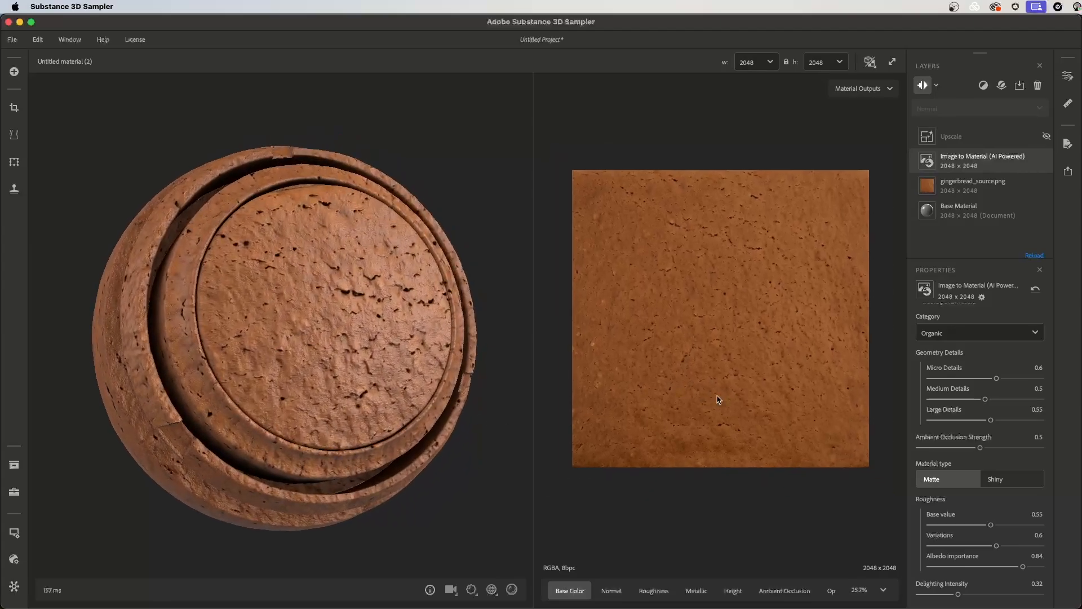
{"action": "middle_click_drag", "start_coordinate": [732, 384], "coordinate": [739, 382]}
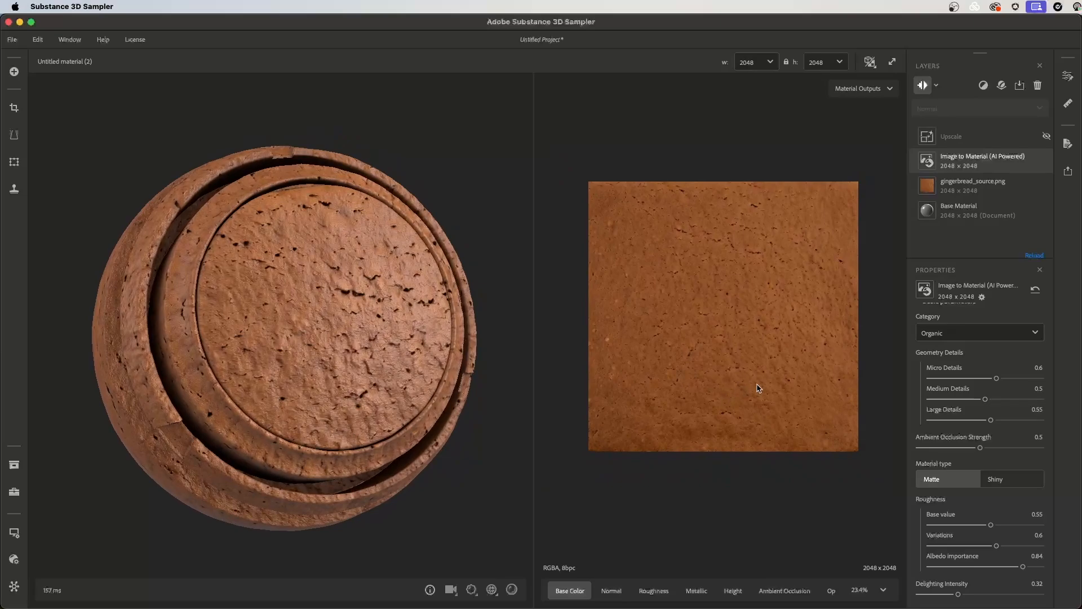
Display the base color map as repeating tiles and examine the seams between the repeats at several scales.
{"action": "key", "text": "space"}
{"action": "scroll", "coordinate": [808, 373], "scroll_direction": "down", "scroll_amount": 5}
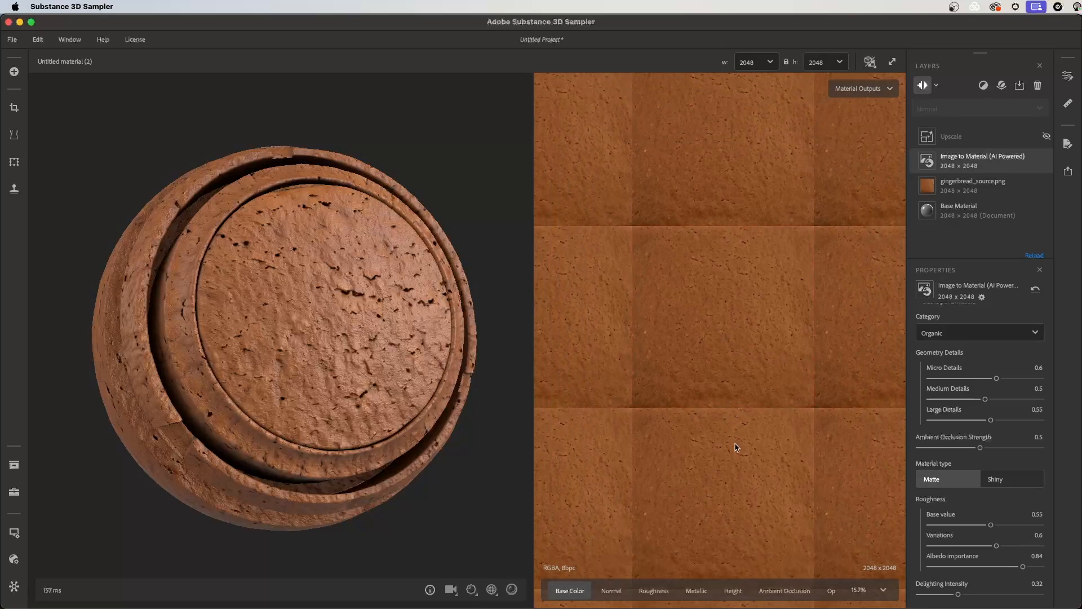
{"action": "scroll", "coordinate": [744, 366], "scroll_direction": "up", "scroll_amount": 4}
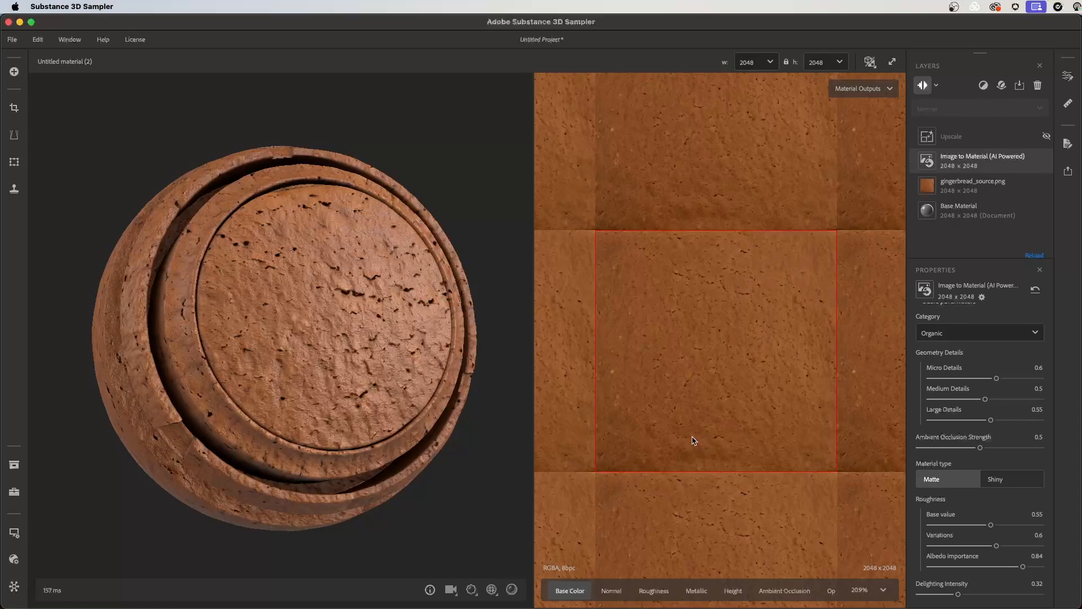
{"action": "scroll", "coordinate": [761, 400], "scroll_direction": "down", "scroll_amount": 5}
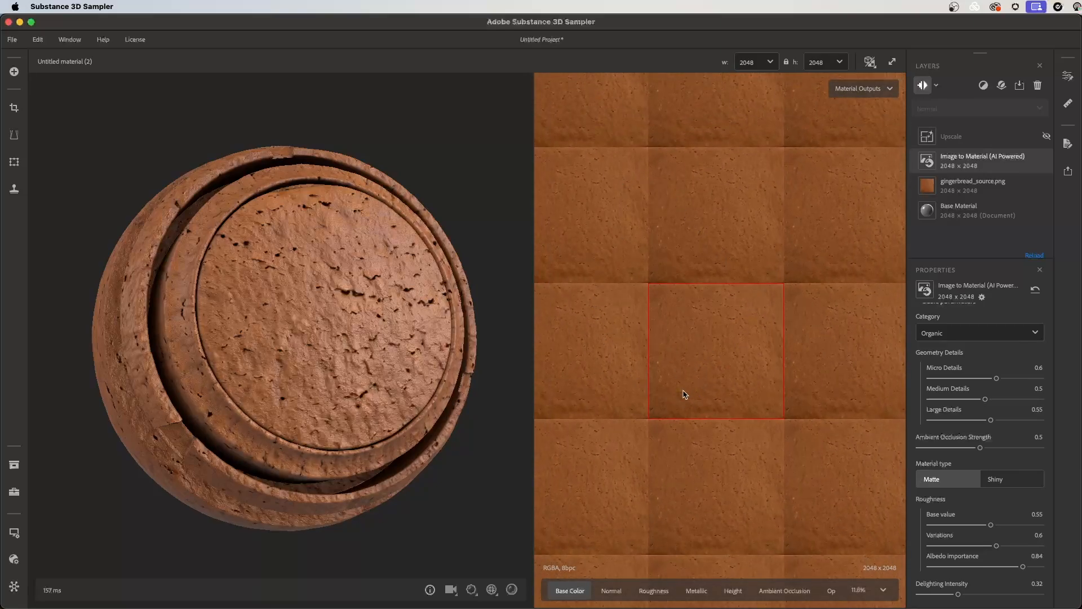
{"action": "scroll", "coordinate": [802, 412], "scroll_direction": "up", "scroll_amount": 4}
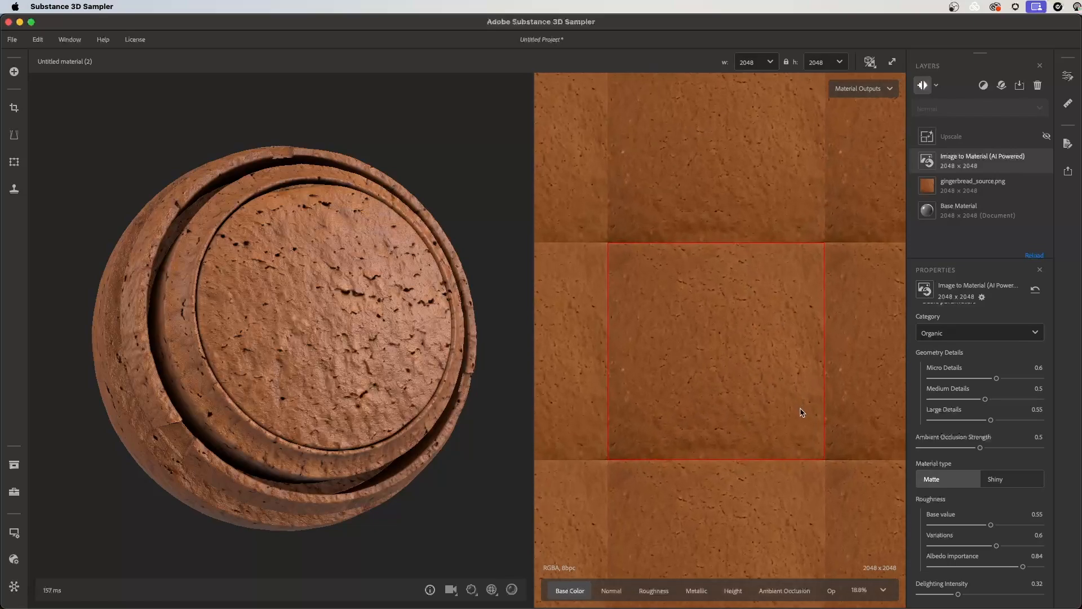
Add an Equalize filter on top of the layer stack and check the tiled base color map.
{"action": "left_click", "coordinate": [983, 85]}
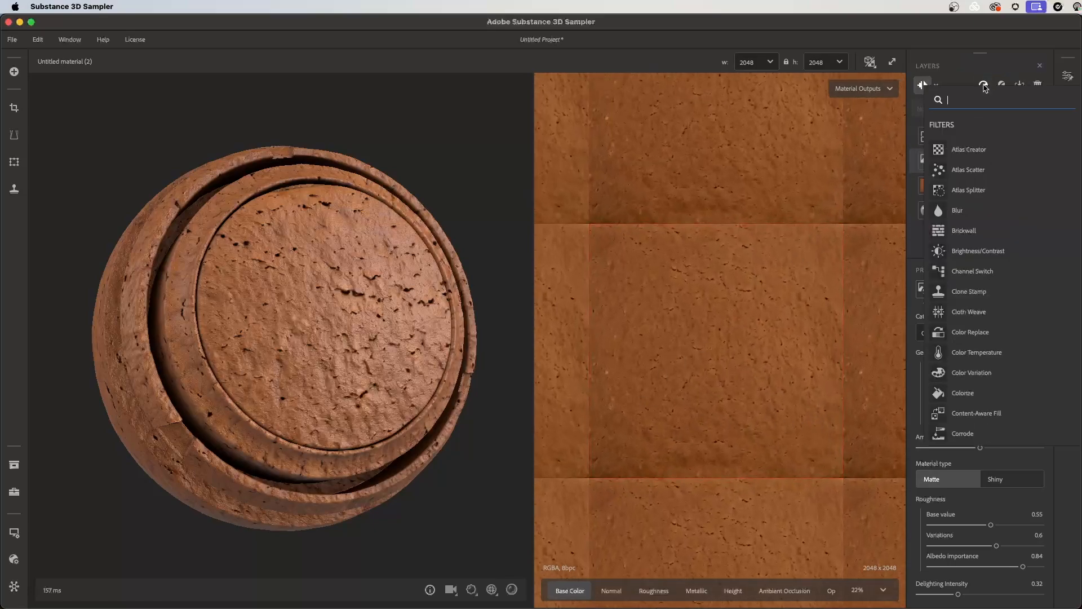
{"action": "type", "text": "e"}
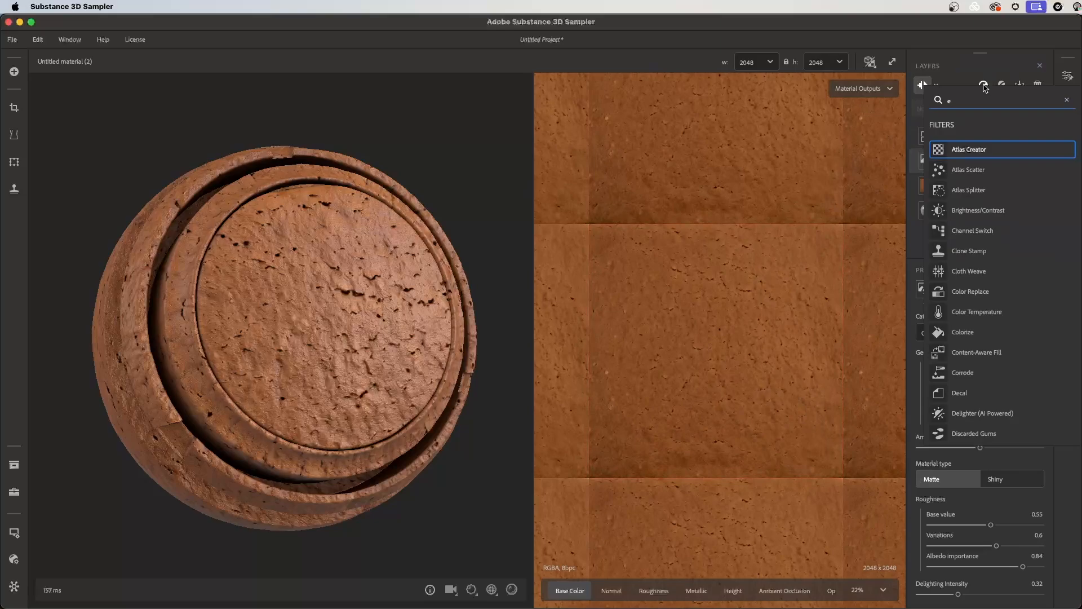
{"action": "type", "text": "q"}
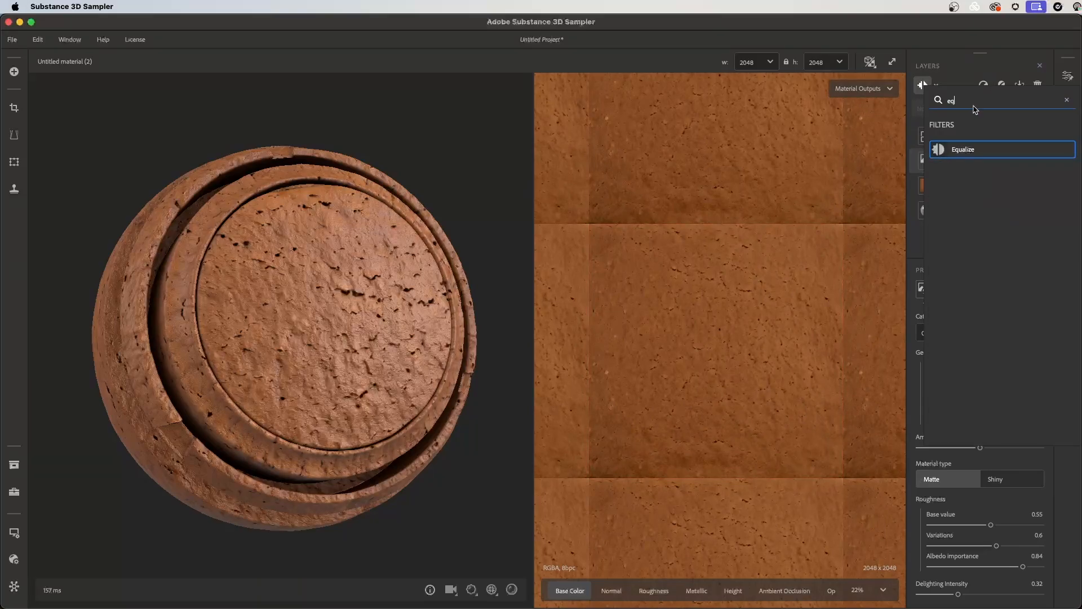
{"action": "left_click", "coordinate": [972, 149]}
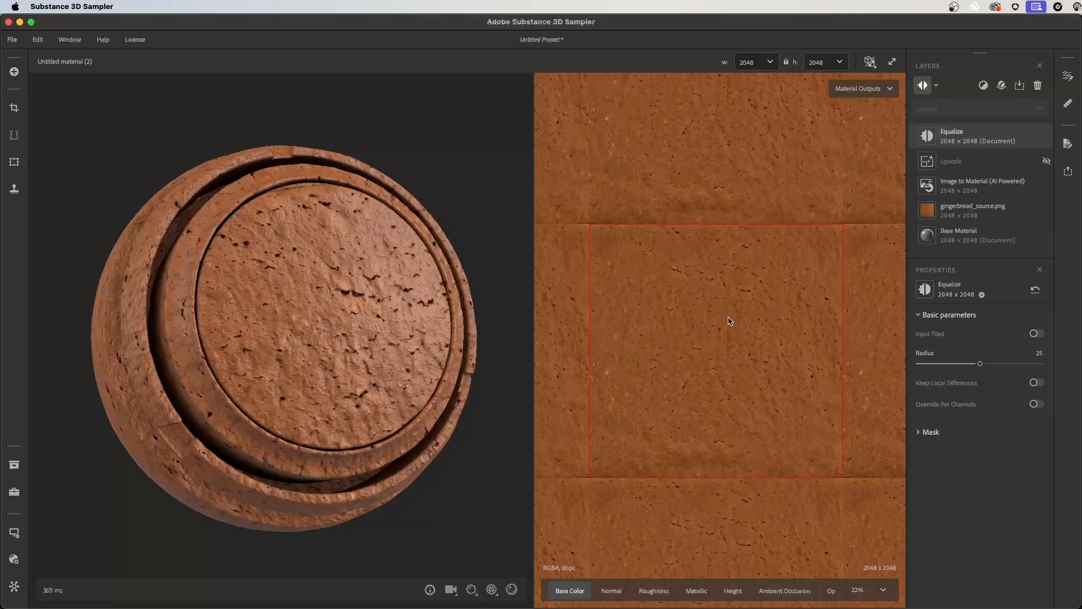
{"action": "scroll", "coordinate": [727, 316], "scroll_direction": "up", "scroll_amount": 2}
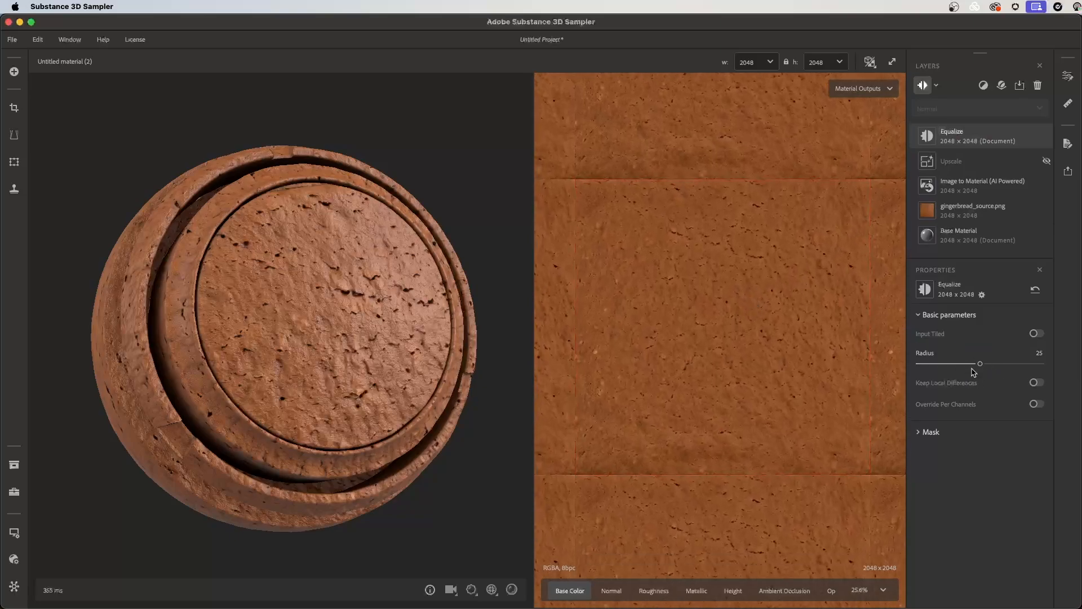
Try an Equalize Radius of 0 and inspect its effect on the base color map up close.
{"action": "left_click_drag", "start_coordinate": [980, 365], "coordinate": [958, 370]}
{"action": "left_click_drag", "start_coordinate": [948, 366], "coordinate": [919, 364]}
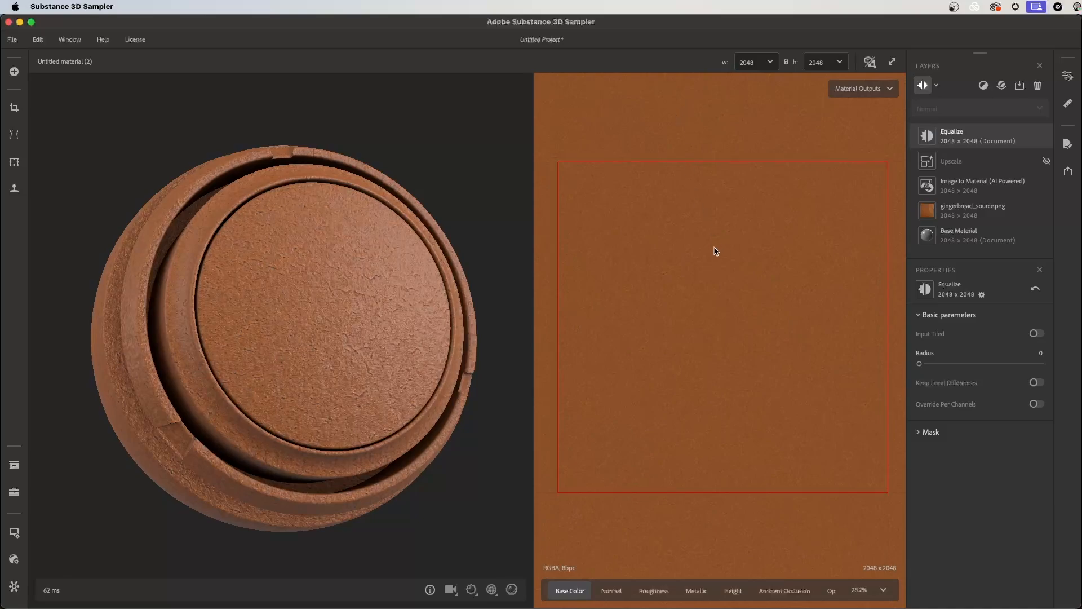
{"action": "scroll", "coordinate": [760, 316], "scroll_direction": "up", "scroll_amount": 5}
{"action": "scroll", "coordinate": [804, 401], "scroll_direction": "down", "scroll_amount": 5}
Set the Radius of the Equalize filter to 14.25 and check the evenness of the tiled base color.
{"action": "mouse_move", "coordinate": [937, 364]}
{"action": "left_mouse_down"}
{"action": "mouse_move", "coordinate": [968, 367]}
{"action": "mouse_move", "coordinate": [955, 369]}
{"action": "left_mouse_up"}
{"action": "scroll", "coordinate": [719, 369], "scroll_direction": "down", "scroll_amount": 2}
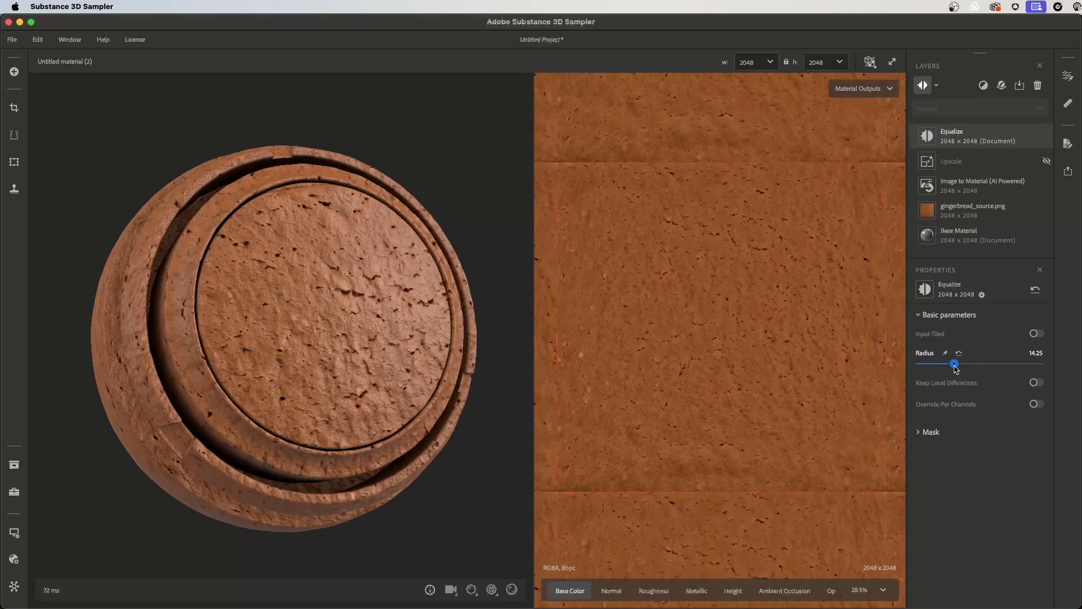
{"action": "scroll", "coordinate": [725, 427], "scroll_direction": "up", "scroll_amount": 1}
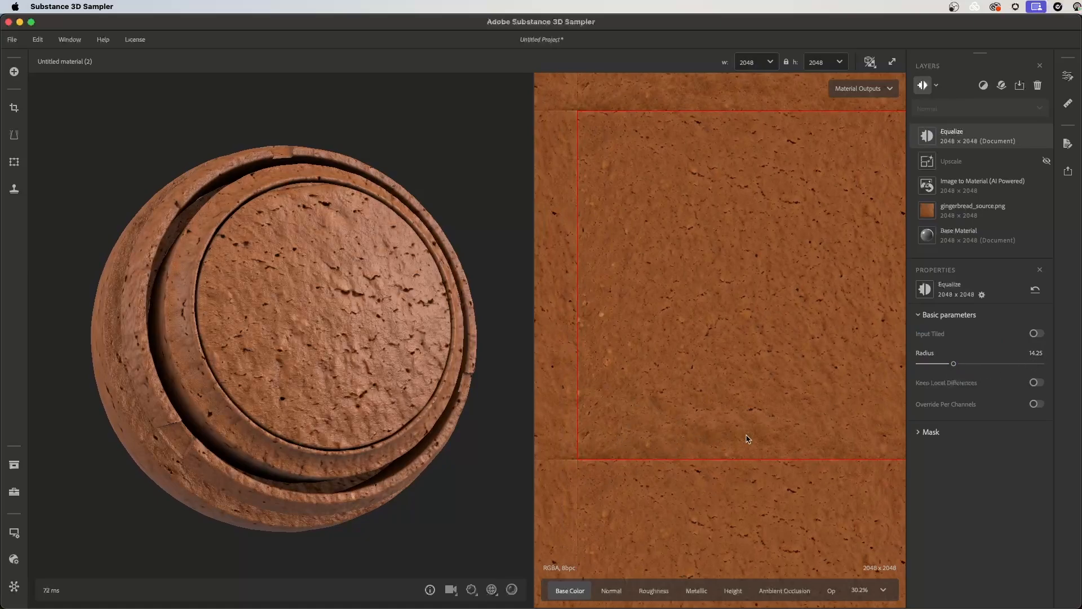
{"action": "scroll", "coordinate": [749, 417], "scroll_direction": "down", "scroll_amount": 3}
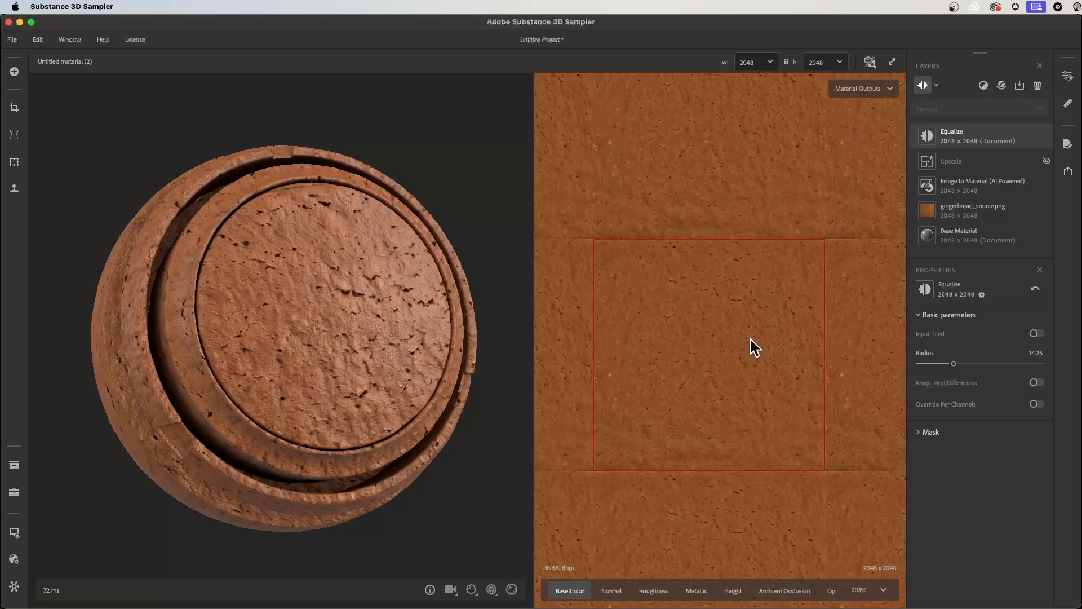
{"action": "scroll", "coordinate": [751, 346], "scroll_direction": "down", "scroll_amount": 2}
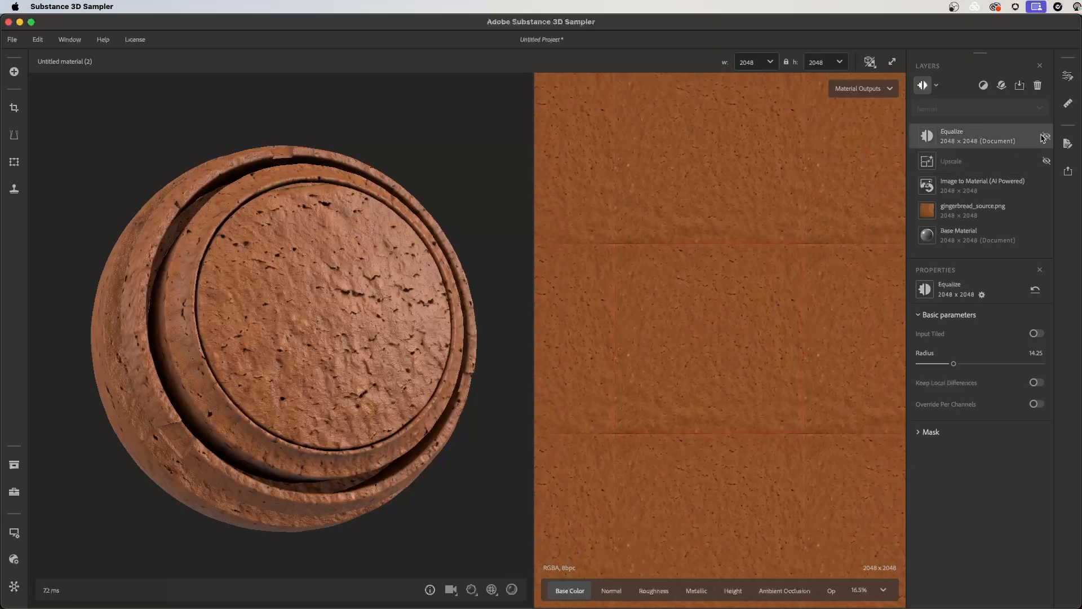
Compare the material with the Equalize layer hidden and shown, checking both the tiled base color and the 3D preview.
{"action": "left_click", "coordinate": [1046, 137]}
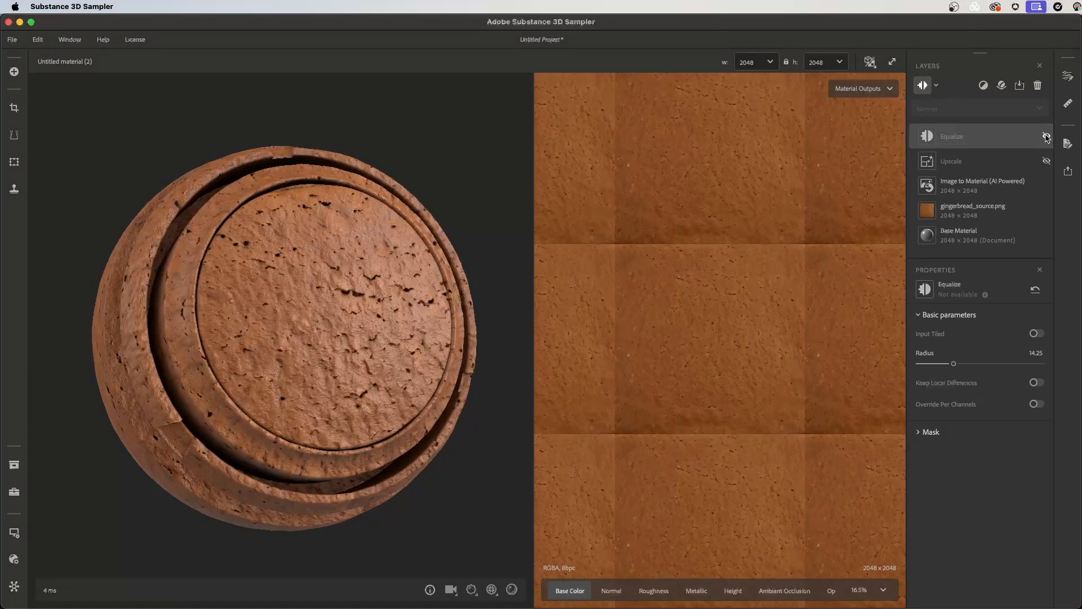
{"action": "left_click", "coordinate": [1046, 137]}
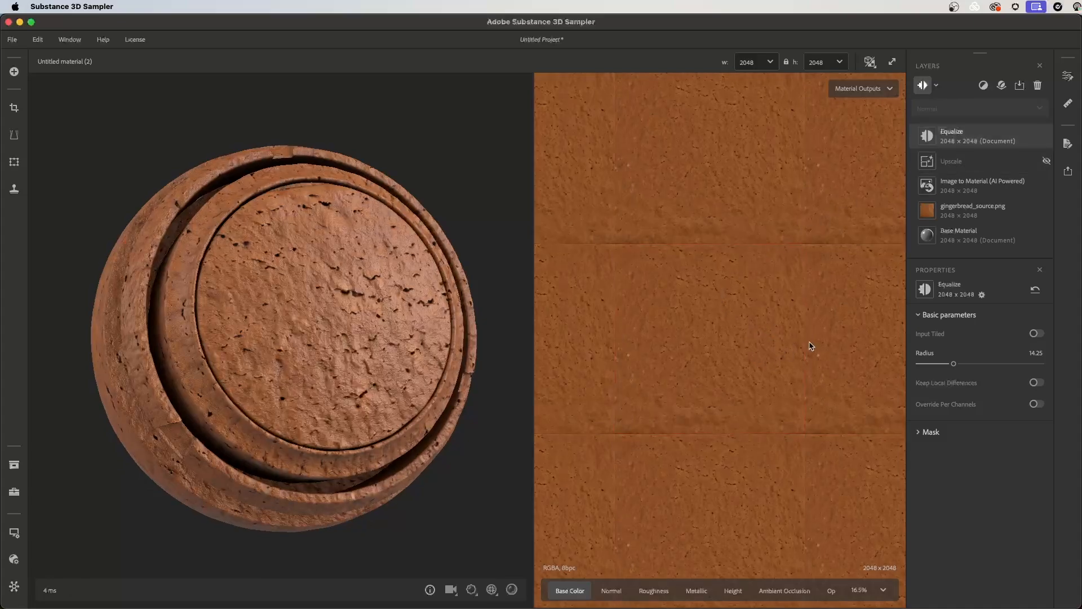
{"action": "scroll", "coordinate": [724, 416], "scroll_direction": "up", "scroll_amount": 2}
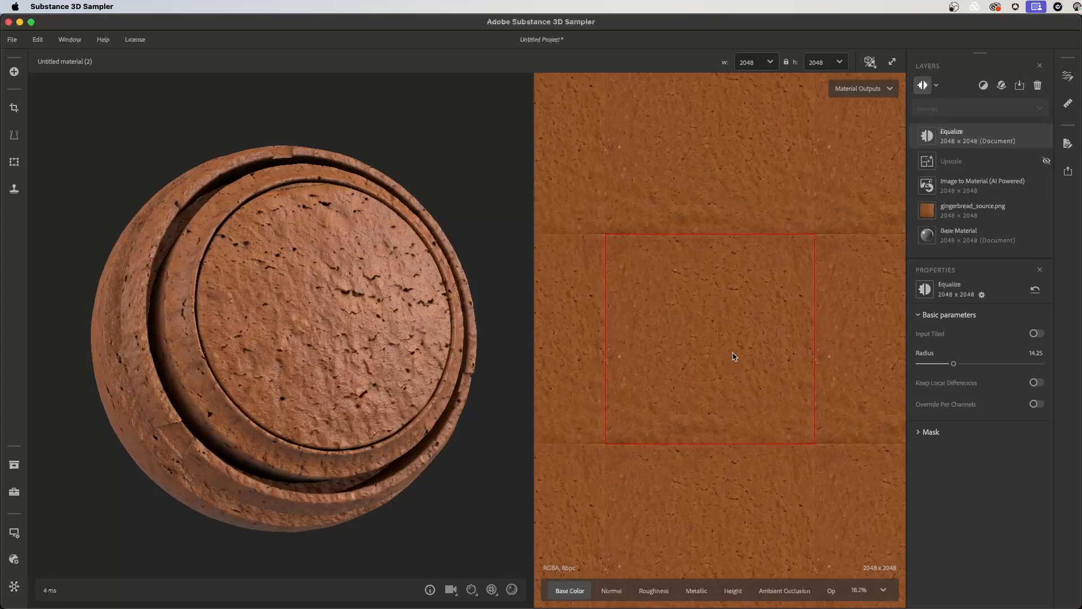
{"action": "left_click_drag", "start_coordinate": [351, 334], "coordinate": [389, 284]}
{"action": "scroll", "coordinate": [700, 351], "scroll_direction": "down", "scroll_amount": 1}
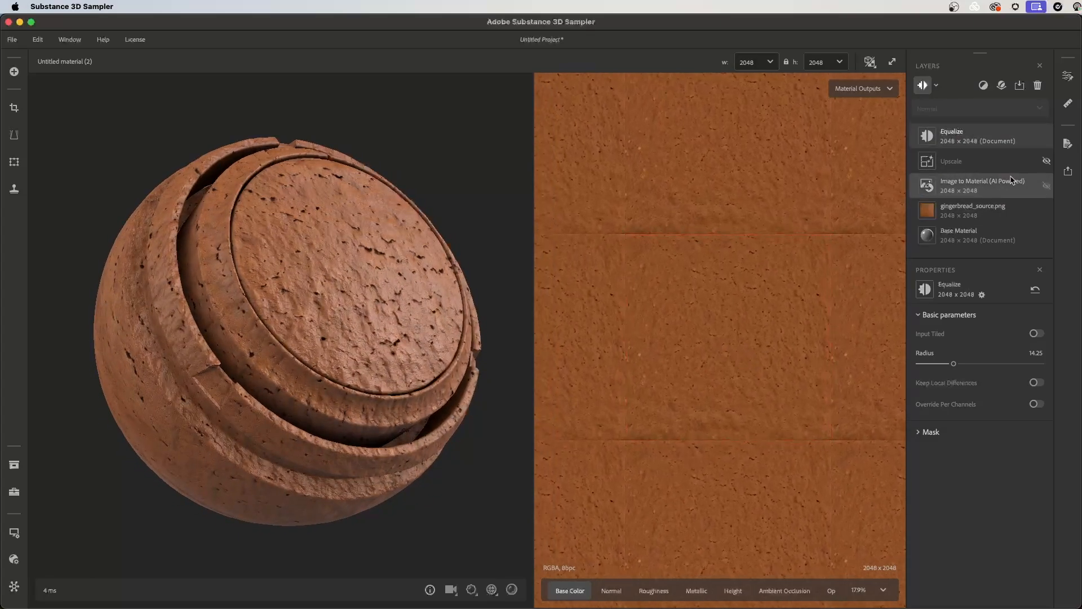
Add a Tiling filter above the Equalize layer.
{"action": "left_click", "coordinate": [985, 86]}
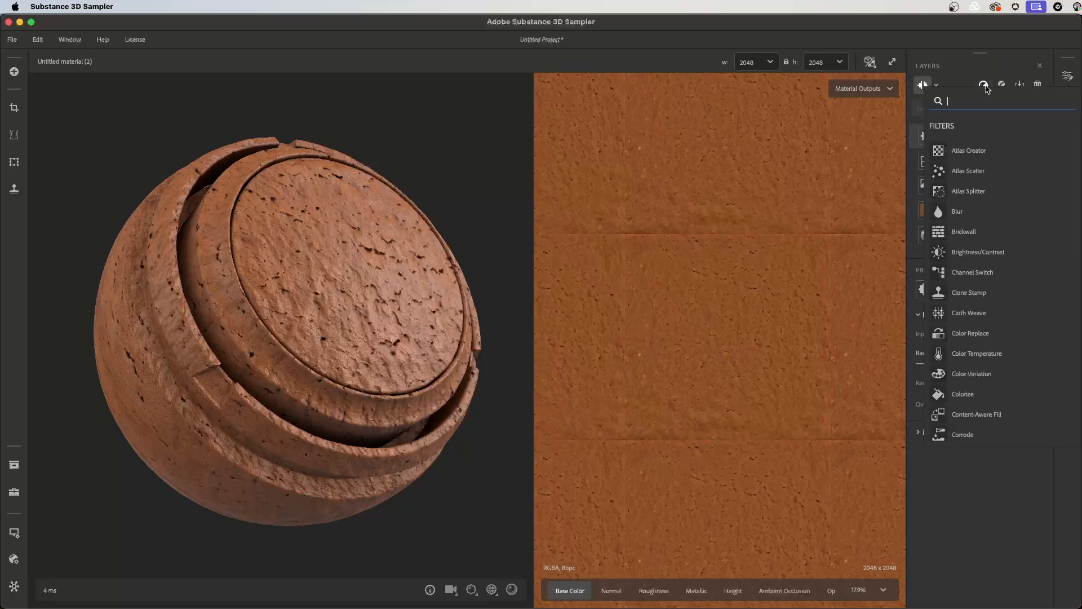
{"action": "type", "text": "tilin"}
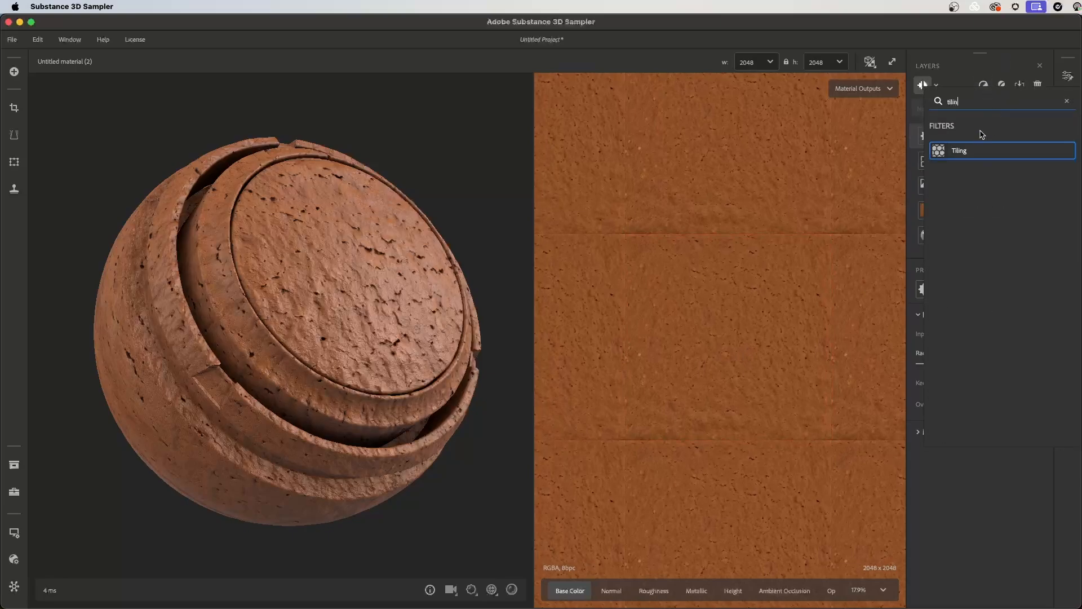
{"action": "left_click", "coordinate": [968, 160]}
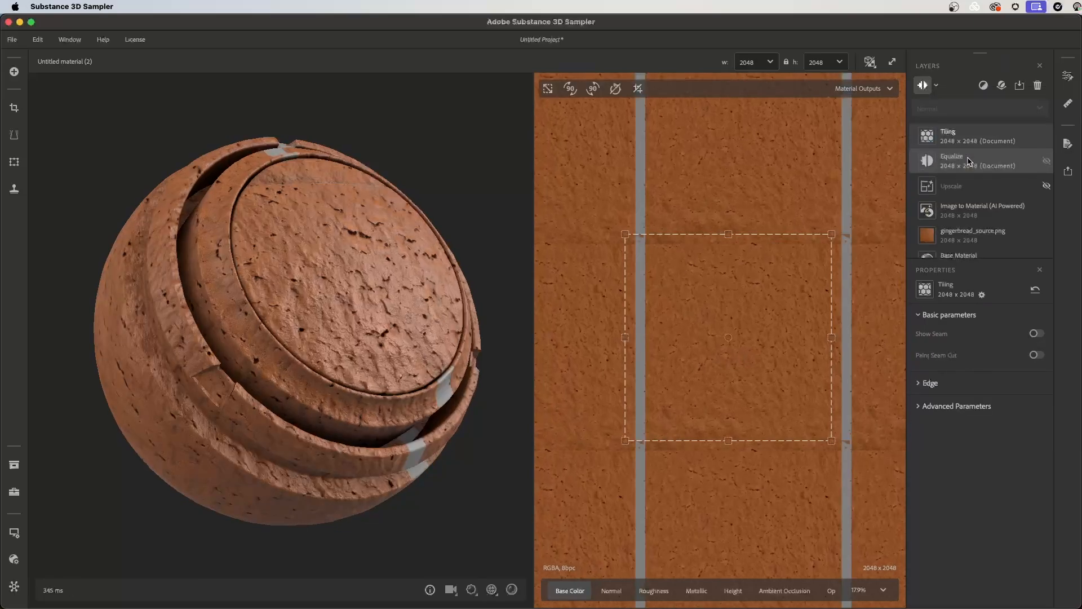
{"action": "scroll", "coordinate": [751, 273], "scroll_direction": "up", "scroll_amount": 2}
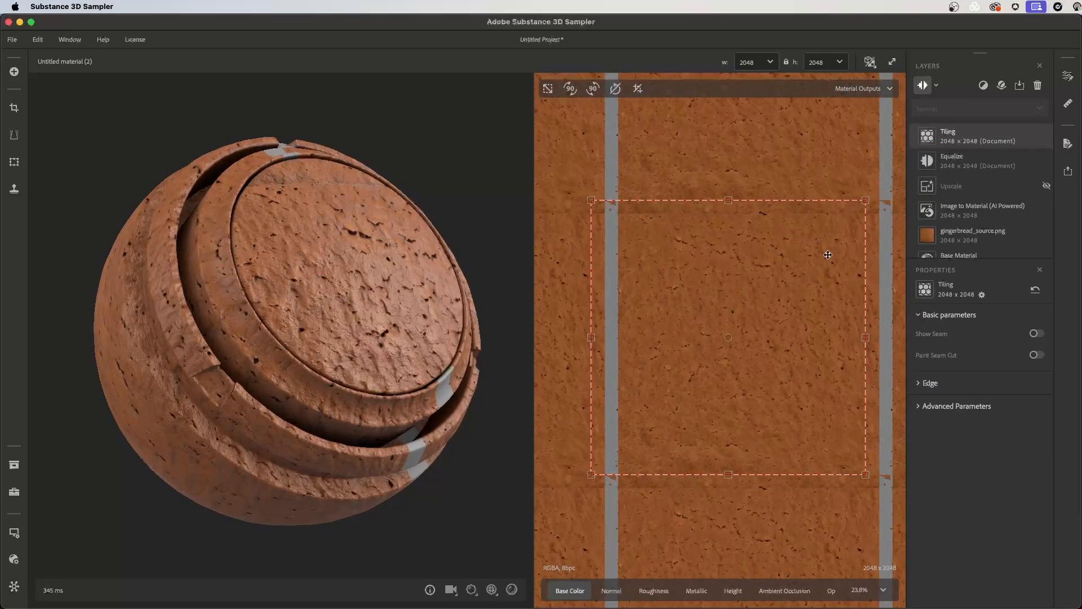
Shrink the Tiling filter's source frame and reposition it inside the texture's borders so no empty strips fall within it.
{"action": "left_click_drag", "start_coordinate": [799, 309], "coordinate": [806, 305]}
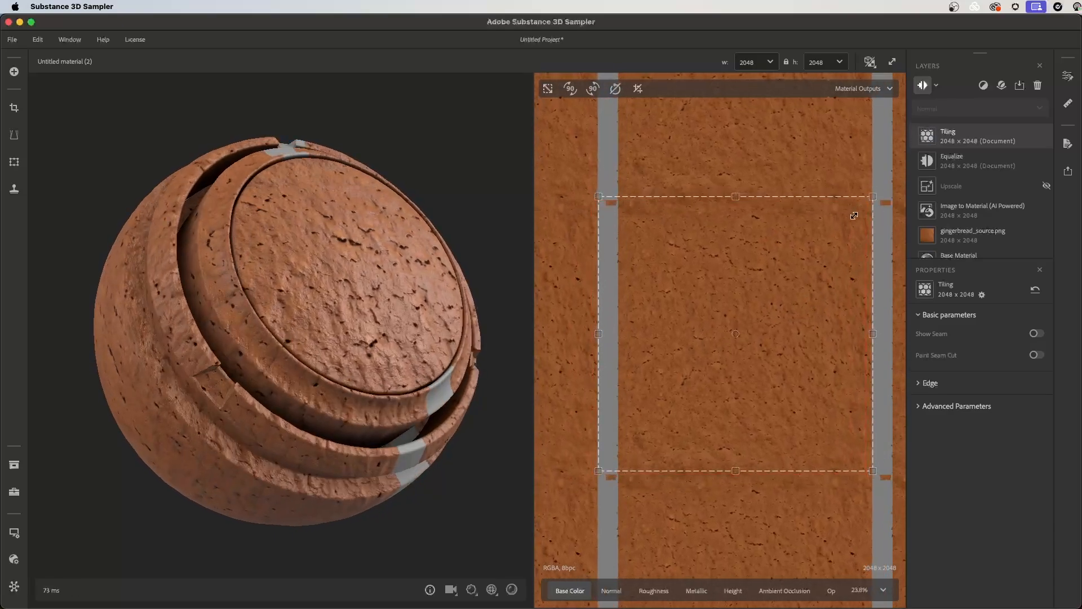
{"action": "left_click_drag", "start_coordinate": [854, 215], "coordinate": [826, 241]}
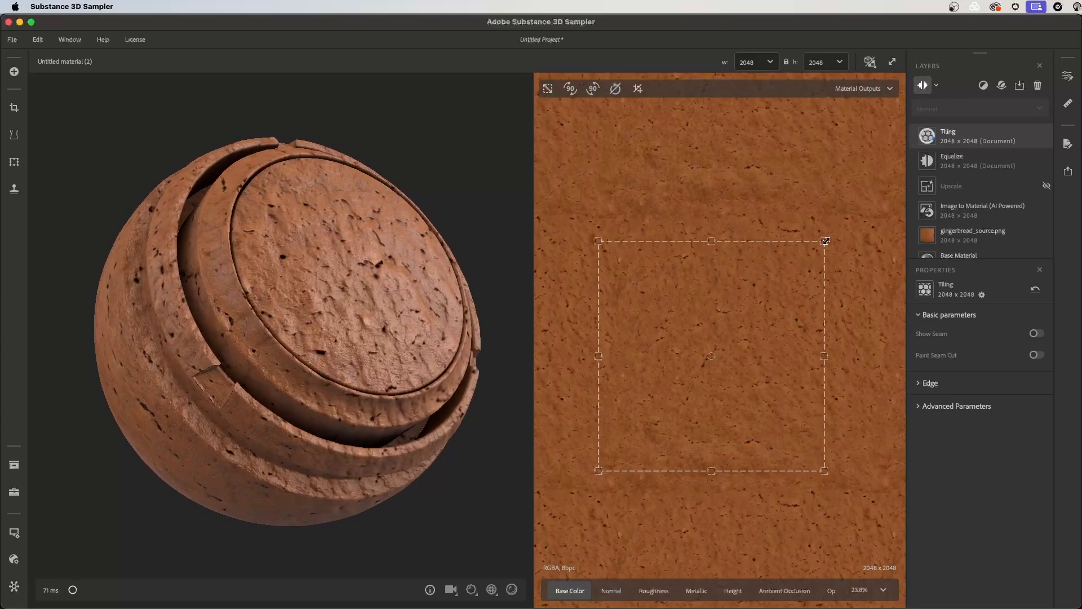
{"action": "left_click_drag", "start_coordinate": [773, 305], "coordinate": [769, 281]}
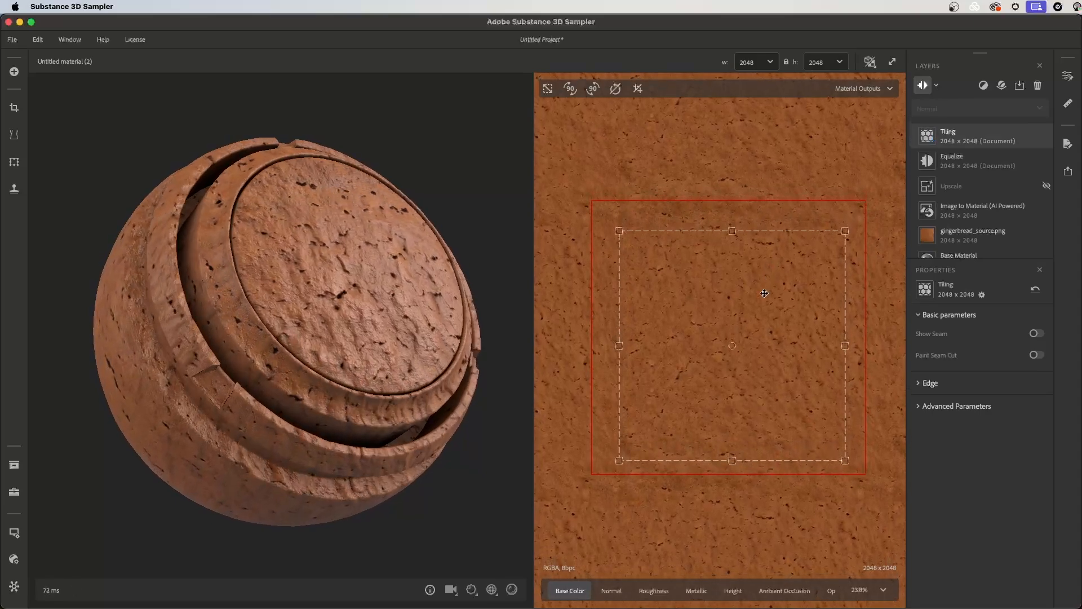
{"action": "scroll", "coordinate": [766, 305], "scroll_direction": "up", "scroll_amount": 2}
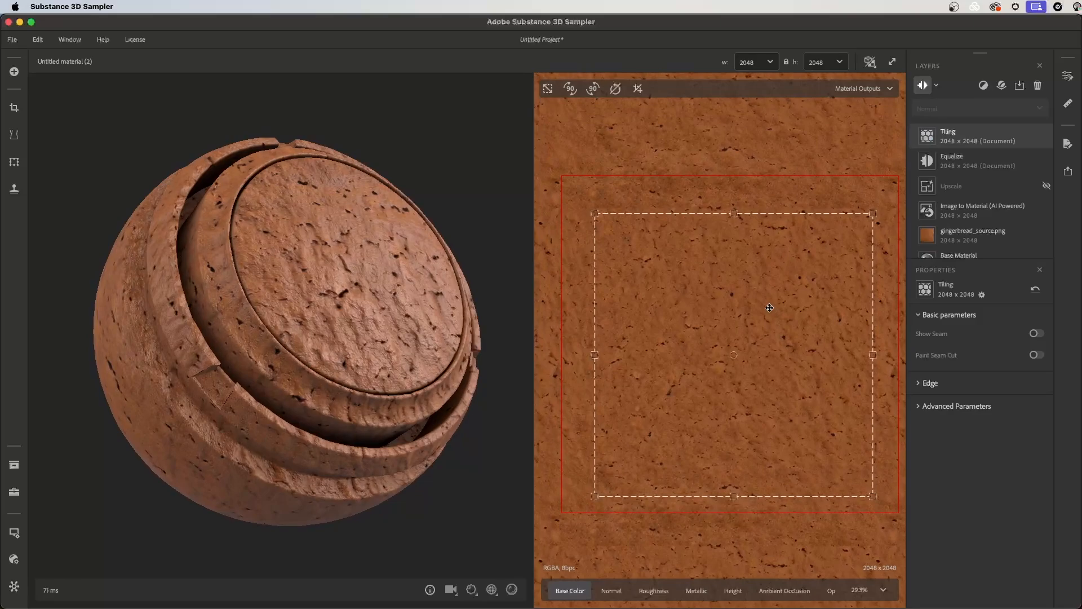
Turn on Show Seam for the Tiling filter and inspect the seam along the source frame's upper and left edges.
{"action": "scroll", "coordinate": [711, 284], "scroll_direction": "up", "scroll_amount": 1}
{"action": "middle_click_drag", "start_coordinate": [703, 295], "coordinate": [745, 317]}
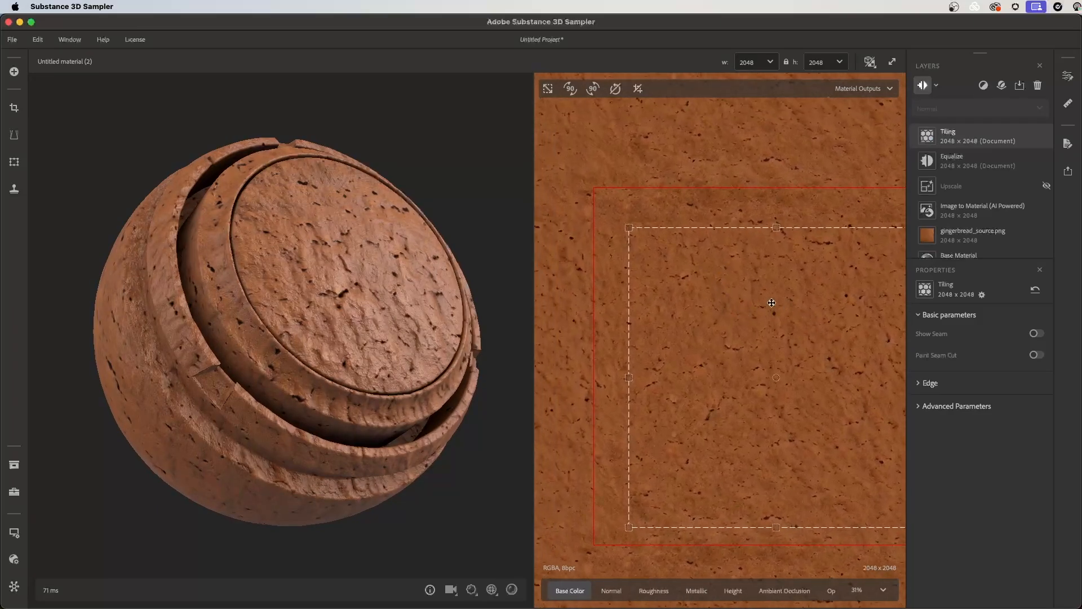
{"action": "middle_click_drag", "start_coordinate": [808, 394], "coordinate": [752, 353]}
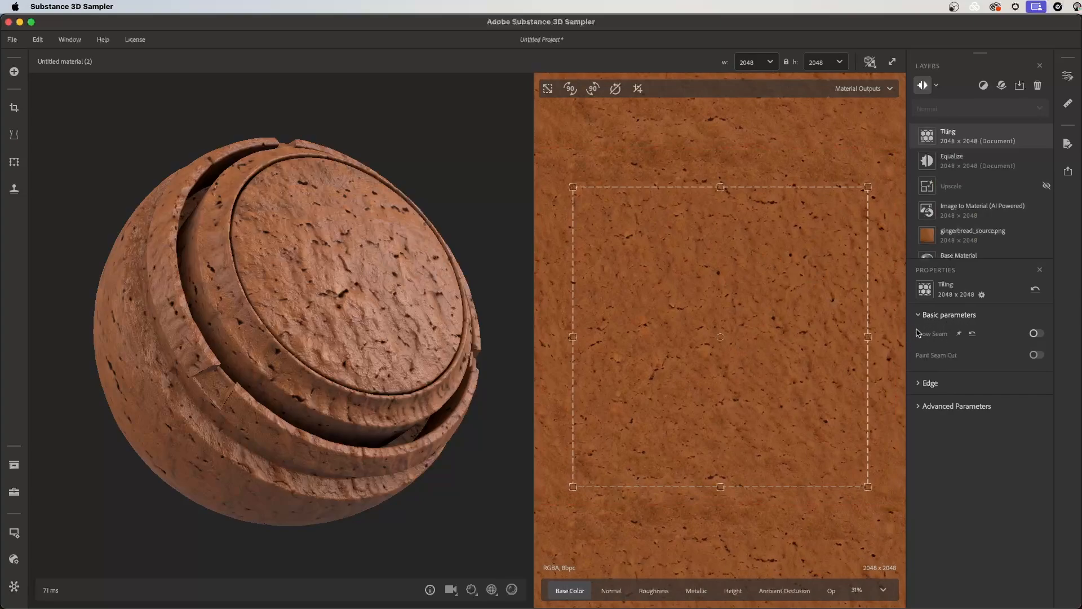
{"action": "left_click", "coordinate": [1036, 333]}
{"action": "scroll", "coordinate": [774, 228], "scroll_direction": "up", "scroll_amount": 3}
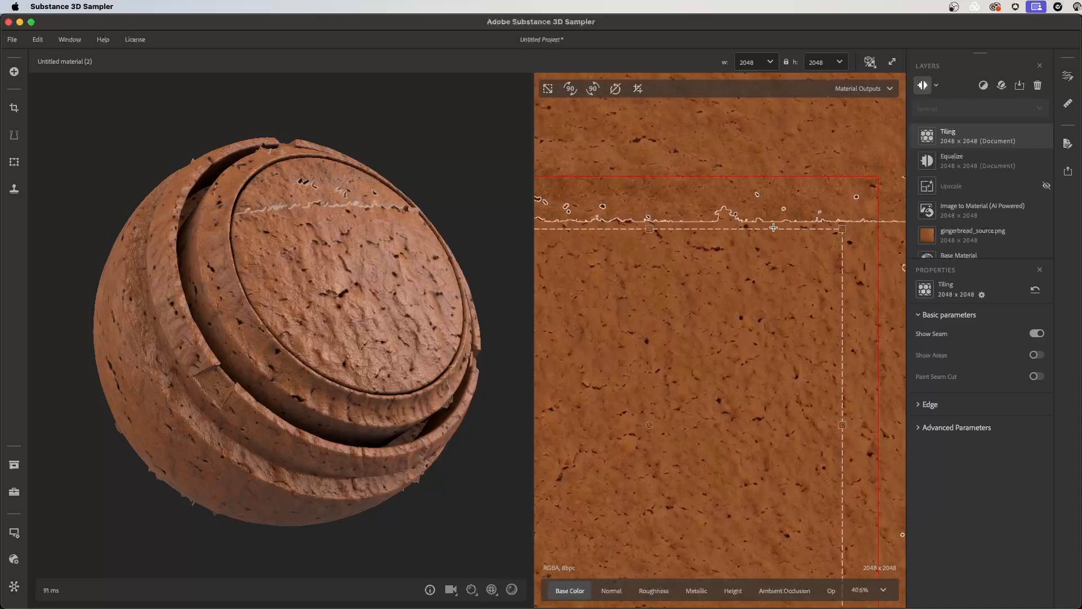
{"action": "scroll", "coordinate": [773, 228], "scroll_direction": "up", "scroll_amount": 2}
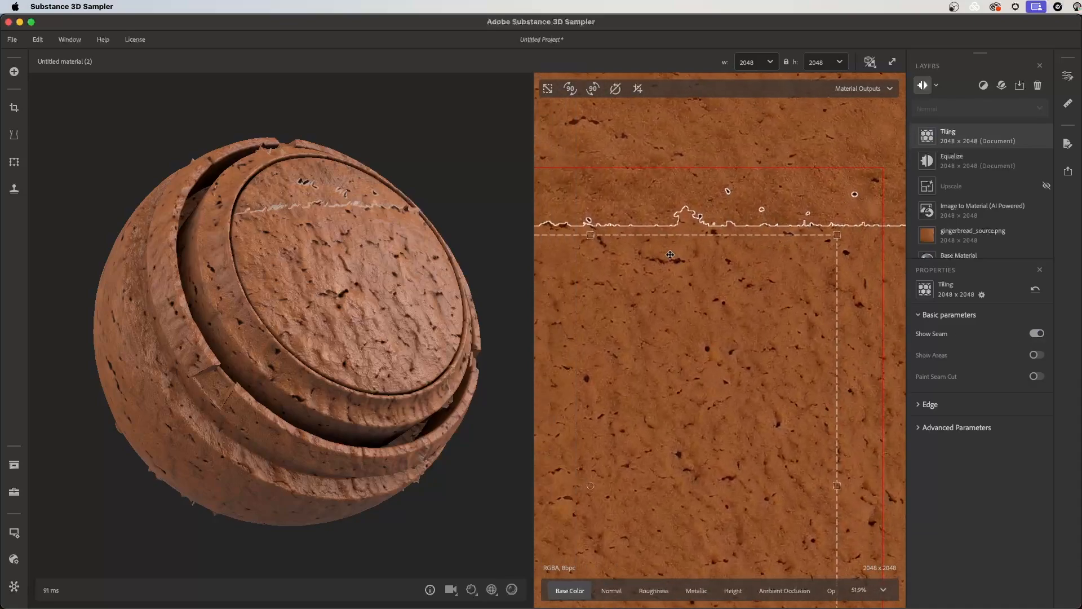
{"action": "middle_click_drag", "start_coordinate": [670, 255], "coordinate": [867, 252]}
{"action": "middle_click_drag", "start_coordinate": [704, 276], "coordinate": [791, 268]}
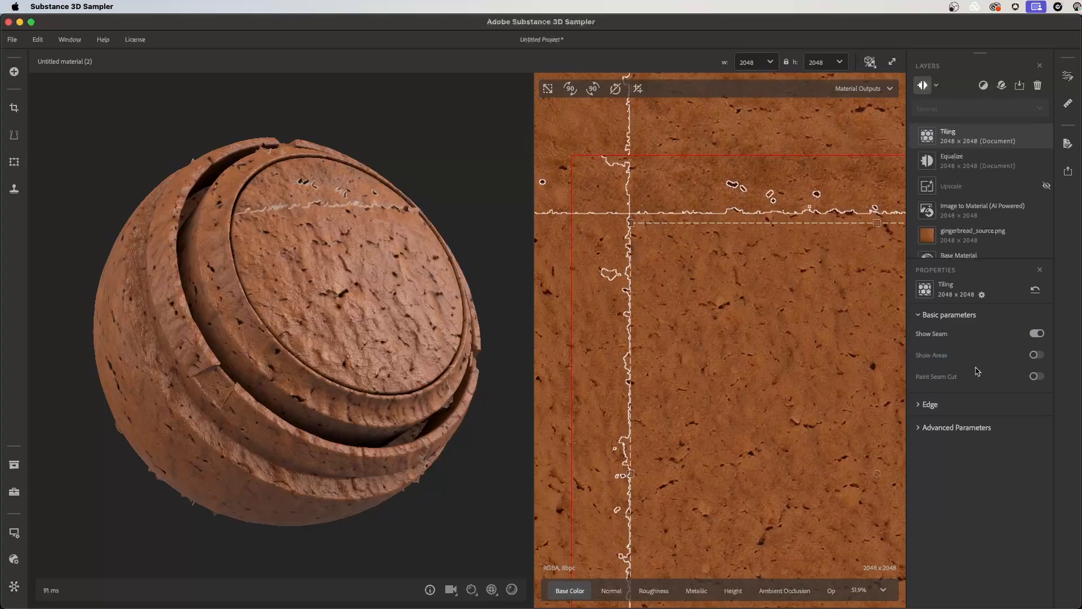
Turn off Detect Edges in the Tiling filter's Edge settings and nudge the source frame slightly upward.
{"action": "left_click", "coordinate": [929, 404]}
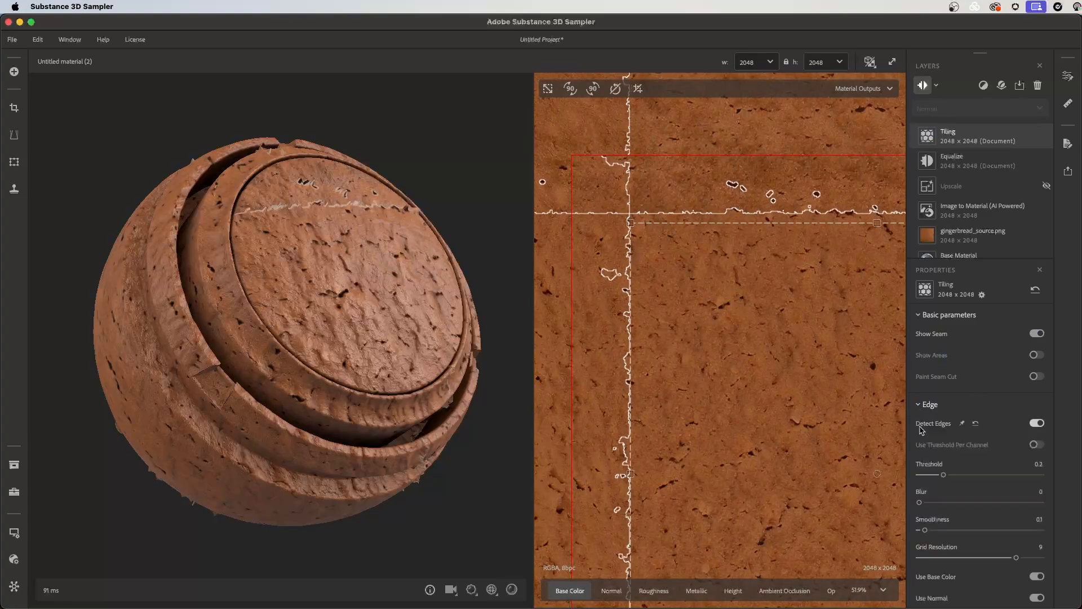
{"action": "left_click", "coordinate": [1036, 423]}
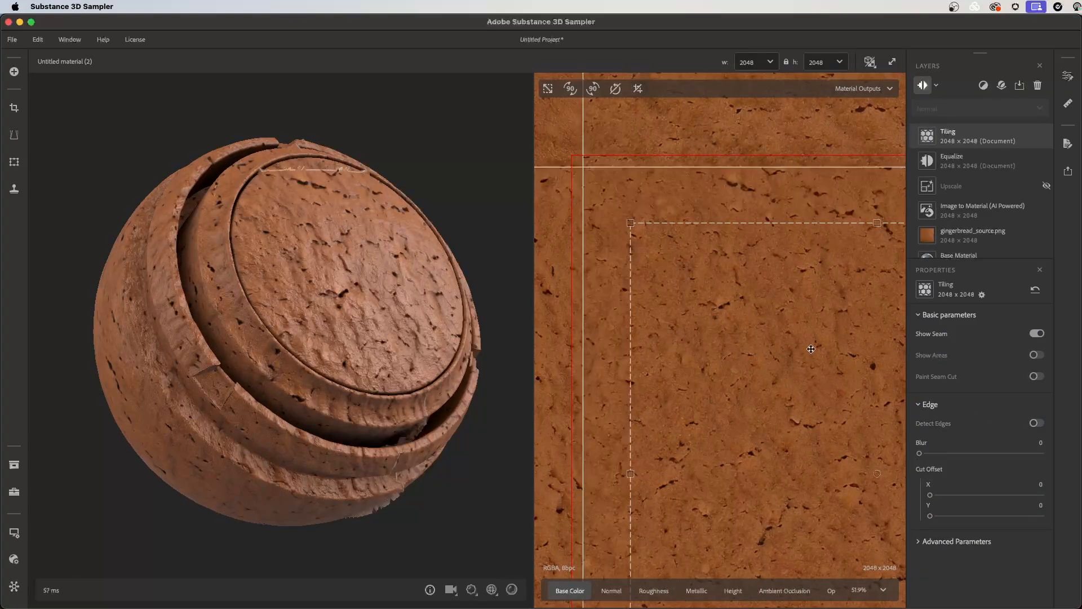
{"action": "scroll", "coordinate": [682, 216], "scroll_direction": "down", "scroll_amount": 6}
{"action": "middle_click_drag", "start_coordinate": [683, 216], "coordinate": [636, 185]}
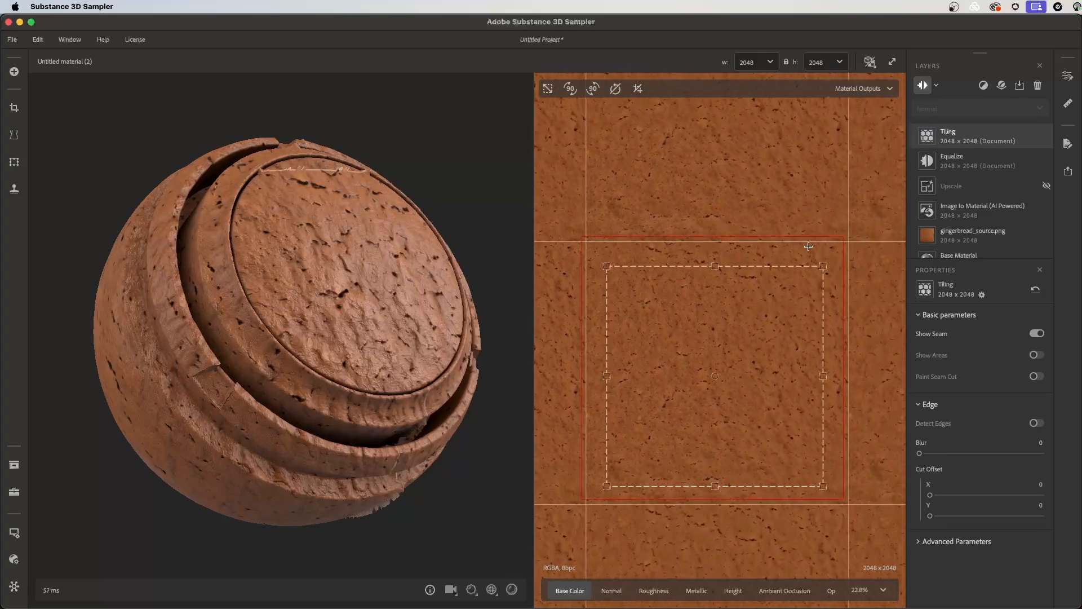
{"action": "left_click_drag", "start_coordinate": [742, 330], "coordinate": [742, 326]}
{"action": "scroll", "coordinate": [743, 326], "scroll_direction": "up", "scroll_amount": 4}
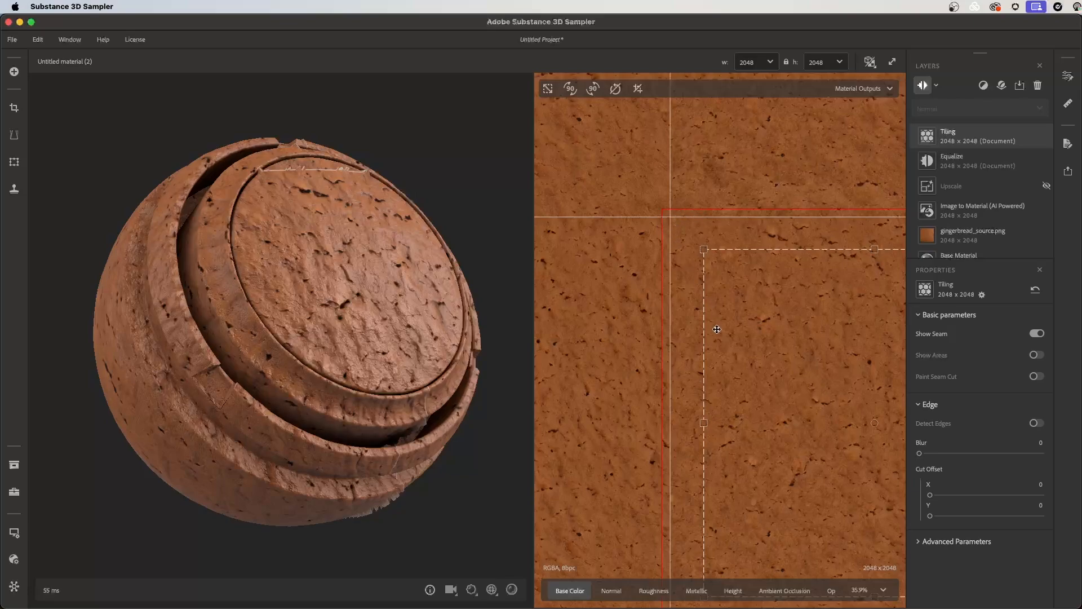
Turn Detect Edges back on and inspect how the seam follows the surface details around the frame's upper-left corner.
{"action": "left_click", "coordinate": [1037, 423]}
{"action": "scroll", "coordinate": [749, 290], "scroll_direction": "up", "scroll_amount": 2}
{"action": "middle_click_drag", "start_coordinate": [812, 281], "coordinate": [682, 292]}
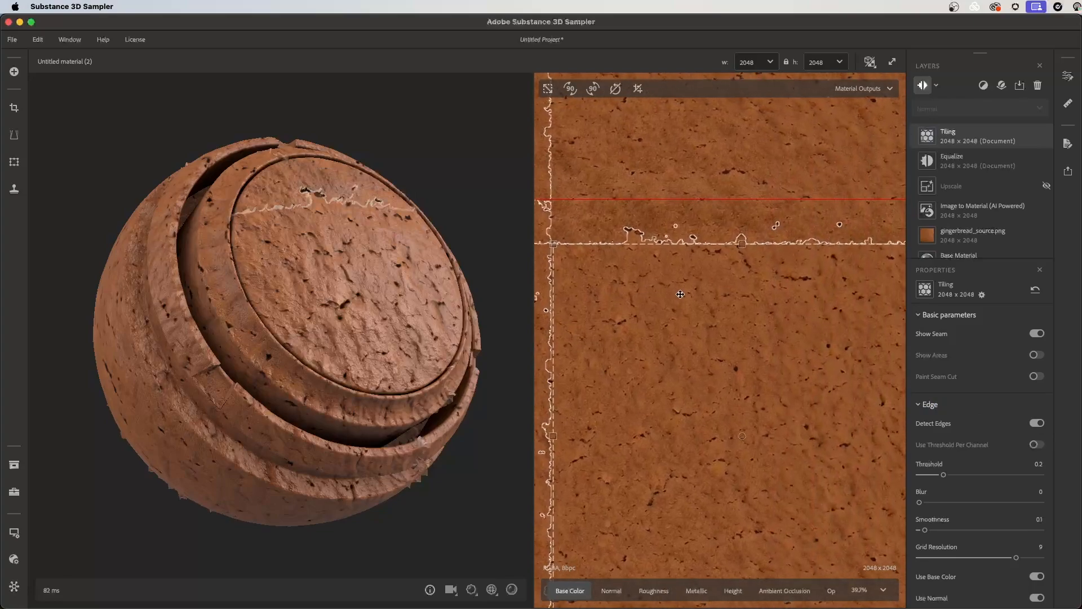
{"action": "scroll", "coordinate": [733, 321], "scroll_direction": "up", "scroll_amount": 2}
{"action": "left_click_drag", "start_coordinate": [736, 326], "coordinate": [820, 398]}
{"action": "scroll", "coordinate": [820, 397], "scroll_direction": "up", "scroll_amount": 3}
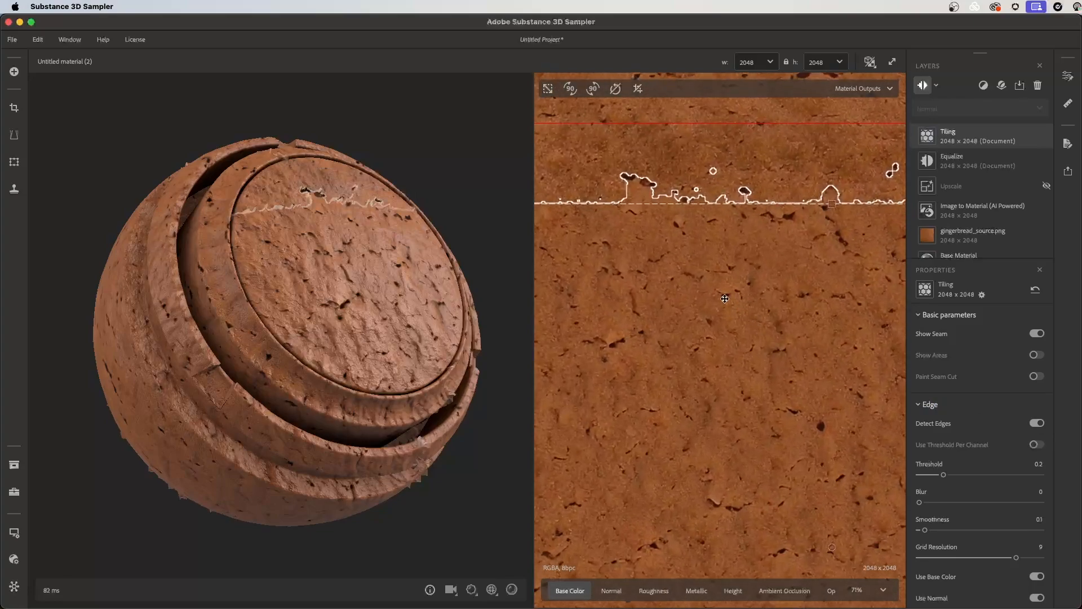
{"action": "left_click_drag", "start_coordinate": [712, 270], "coordinate": [816, 297]}
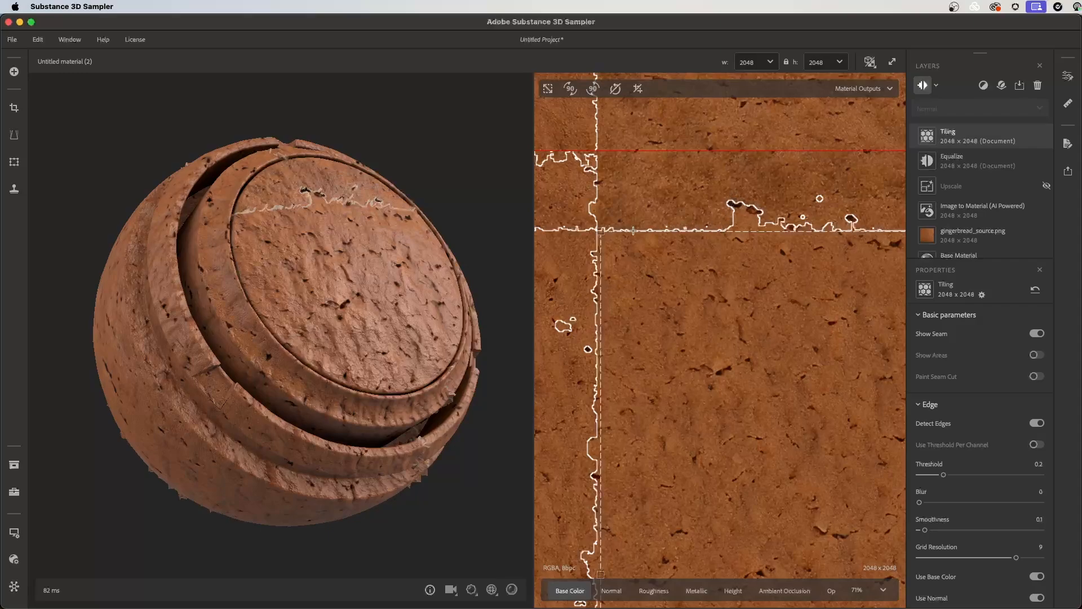
{"action": "scroll", "coordinate": [776, 351], "scroll_direction": "down", "scroll_amount": 3}
{"action": "middle_click_drag", "start_coordinate": [823, 387], "coordinate": [729, 295]}
{"action": "scroll", "coordinate": [729, 295], "scroll_direction": "down", "scroll_amount": 4}
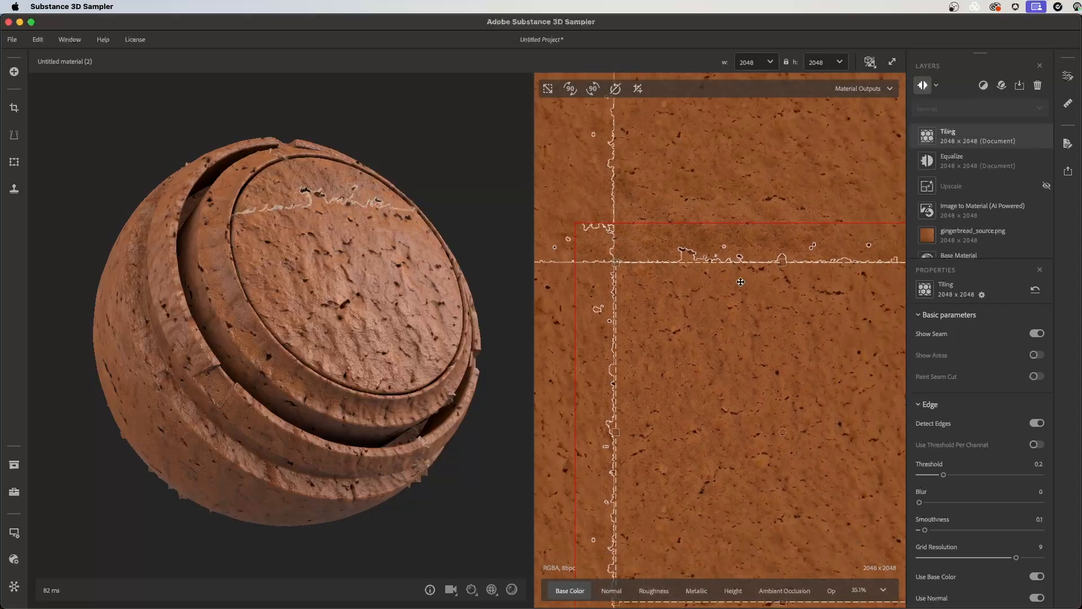
{"action": "middle_click_drag", "start_coordinate": [796, 343], "coordinate": [761, 321]}
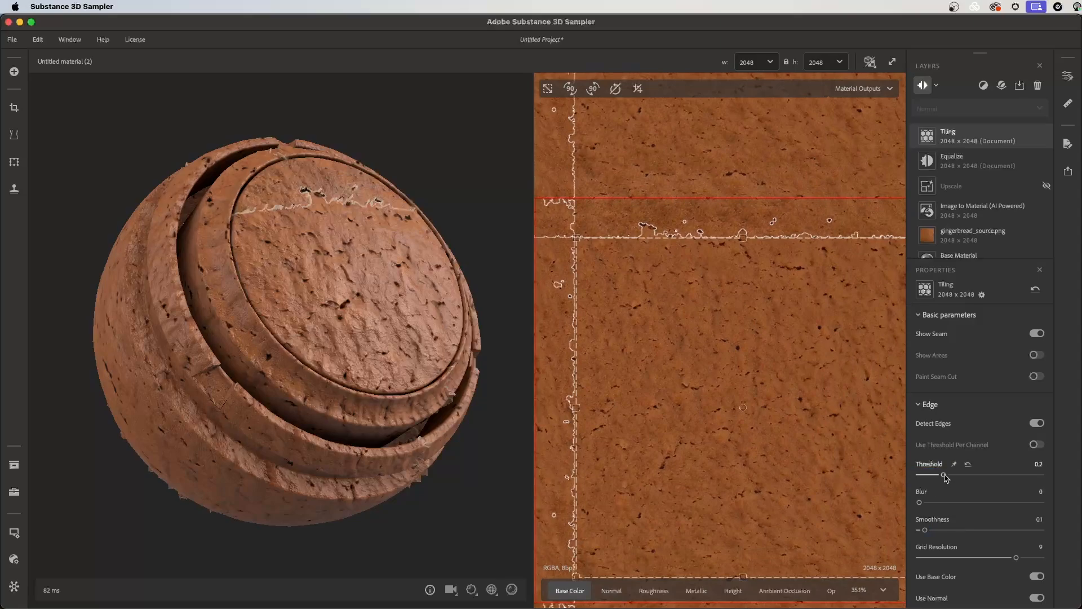
Set the Tiling filter's edge Threshold to 0.12 and check the seam around the whole tile.
{"action": "mouse_move", "coordinate": [944, 475]}
{"action": "left_mouse_down"}
{"action": "mouse_move", "coordinate": [958, 482]}
{"action": "mouse_move", "coordinate": [935, 482]}
{"action": "left_mouse_up"}
{"action": "scroll", "coordinate": [789, 381], "scroll_direction": "down", "scroll_amount": 1}
{"action": "scroll", "coordinate": [790, 381], "scroll_direction": "down", "scroll_amount": 2}
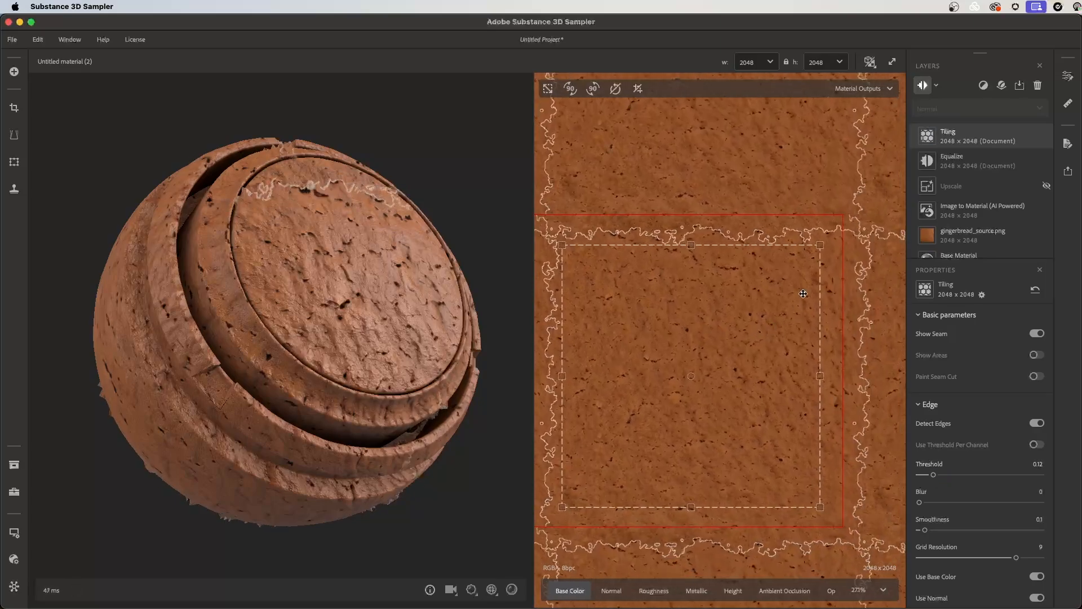
{"action": "scroll", "coordinate": [785, 374], "scroll_direction": "down", "scroll_amount": 4}
{"action": "middle_click_drag", "start_coordinate": [834, 345], "coordinate": [819, 379]}
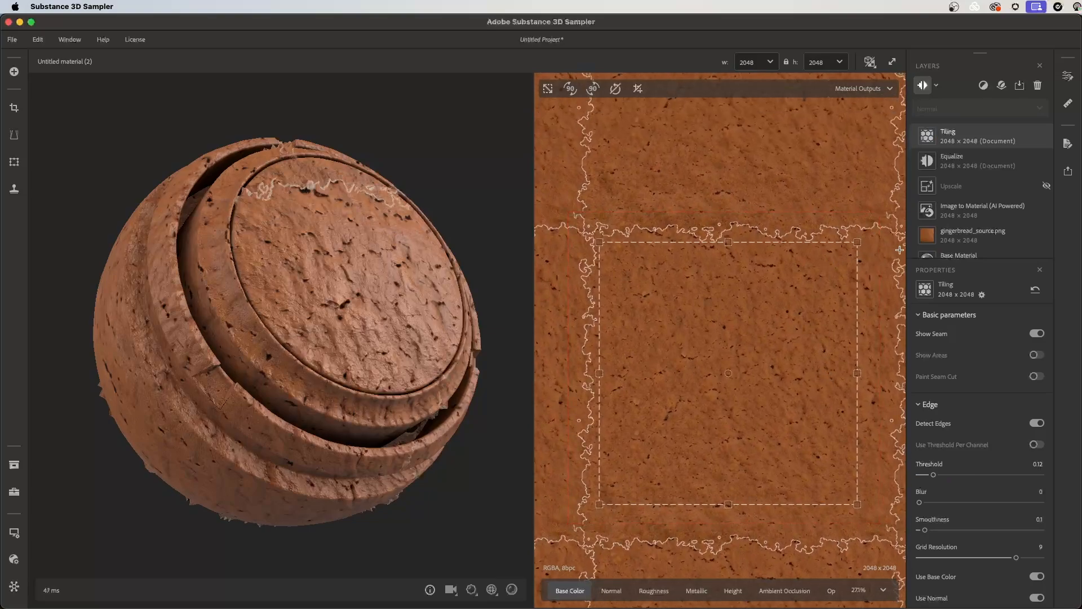
Shrink the Tiling source frame slightly by moving its top and left edges inward, and check the recalculated seam.
{"action": "scroll", "coordinate": [781, 370], "scroll_direction": "up", "scroll_amount": 4}
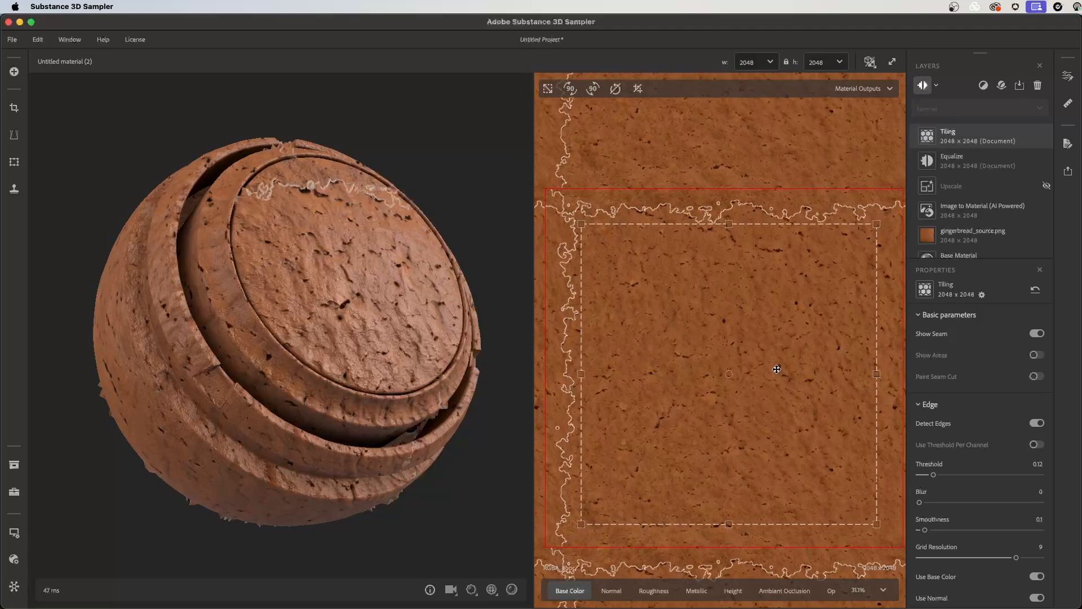
{"action": "scroll", "coordinate": [777, 369], "scroll_direction": "up", "scroll_amount": 4}
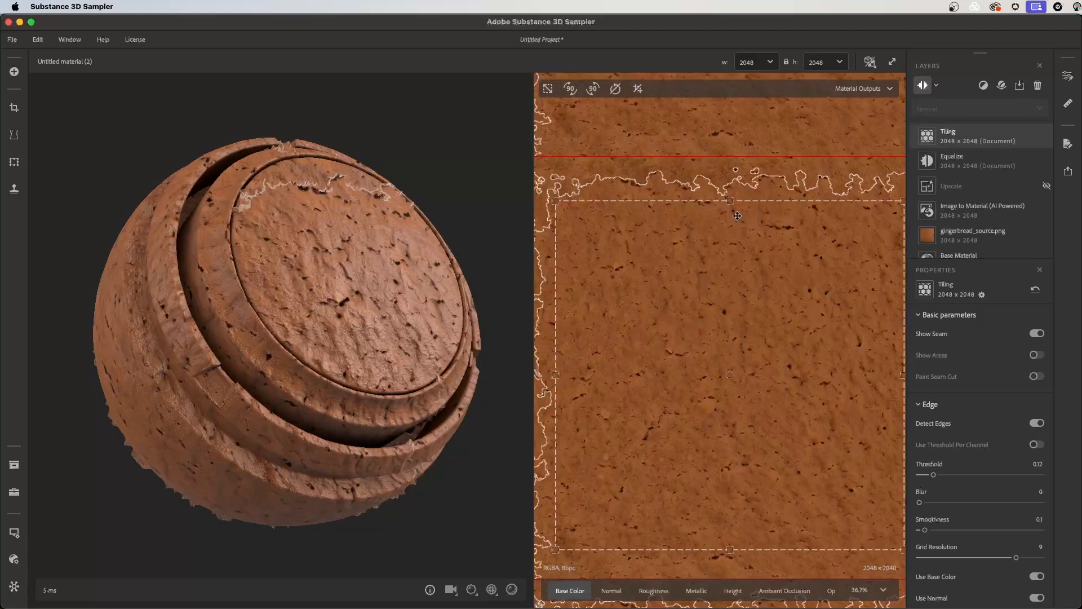
{"action": "mouse_move", "coordinate": [730, 200]}
{"action": "left_mouse_down"}
{"action": "mouse_move", "coordinate": [732, 218]}
{"action": "mouse_move", "coordinate": [734, 208]}
{"action": "left_mouse_up"}
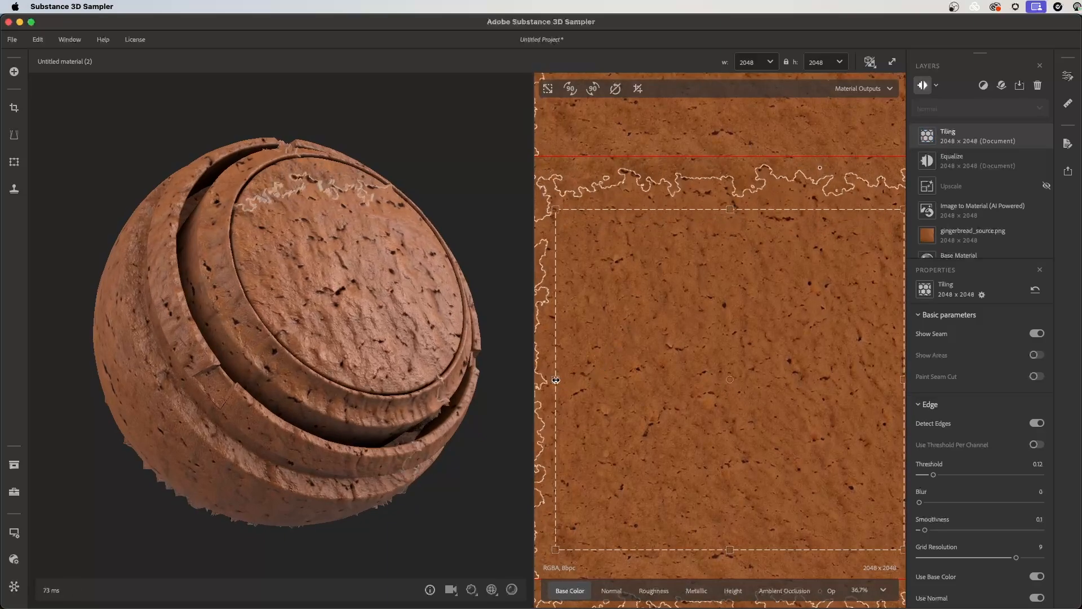
{"action": "left_click_drag", "start_coordinate": [556, 380], "coordinate": [559, 380]}
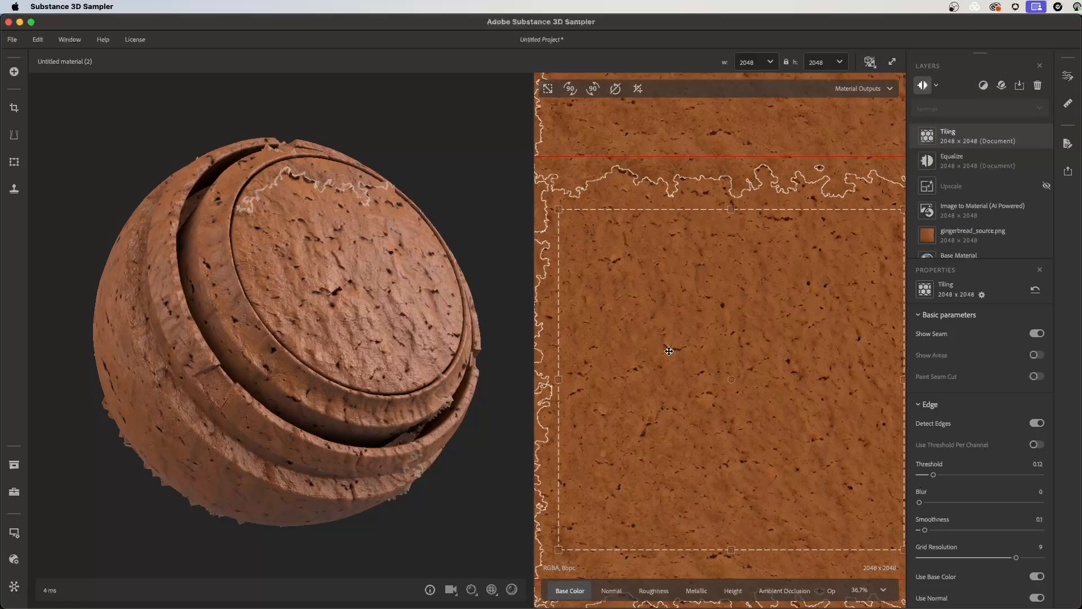
{"action": "scroll", "coordinate": [806, 324], "scroll_direction": "down", "scroll_amount": 1}
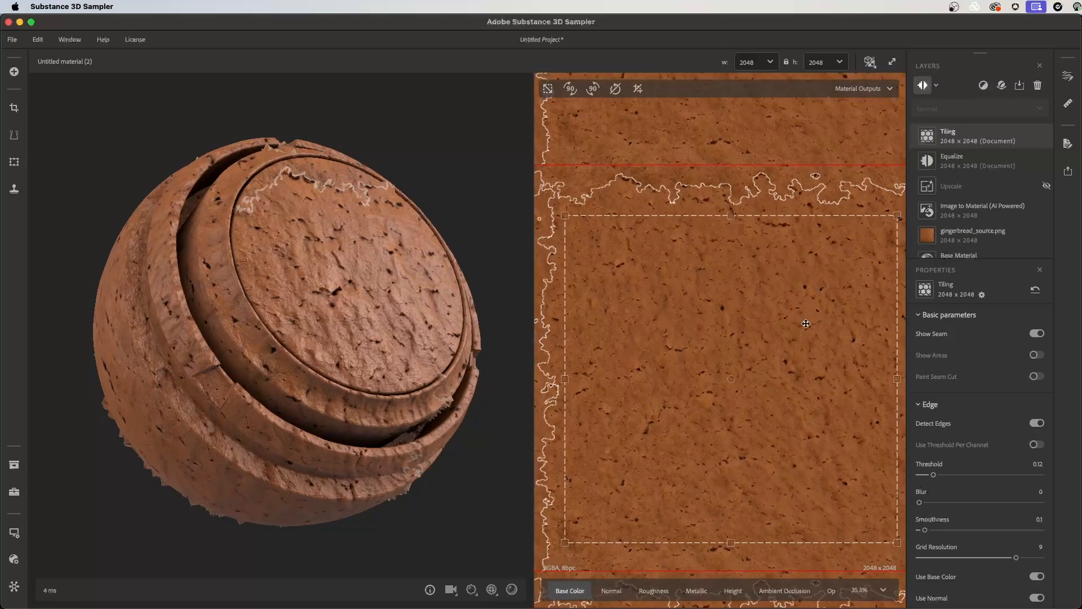
{"action": "middle_click_drag", "start_coordinate": [806, 324], "coordinate": [795, 316]}
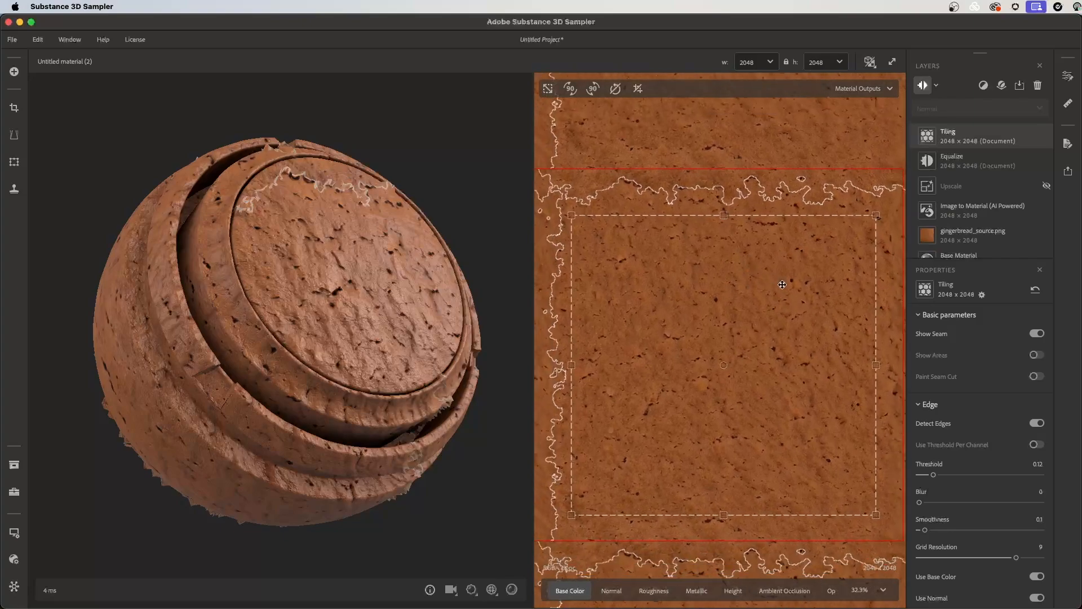
{"action": "scroll", "coordinate": [838, 182], "scroll_direction": "down", "scroll_amount": 2}
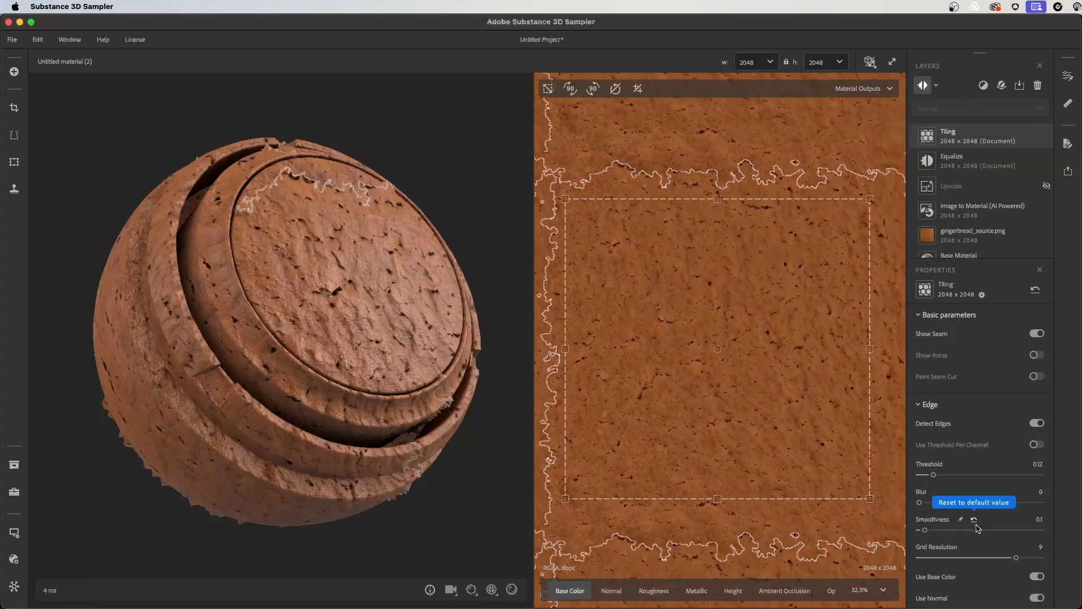
Try adjusting the Tiling filter's Grid Resolution, ending at 9, and check the seam.
{"action": "mouse_move", "coordinate": [1011, 558]}
{"action": "left_mouse_down"}
{"action": "mouse_move", "coordinate": [995, 557]}
{"action": "mouse_move", "coordinate": [1016, 557]}
{"action": "left_mouse_up"}
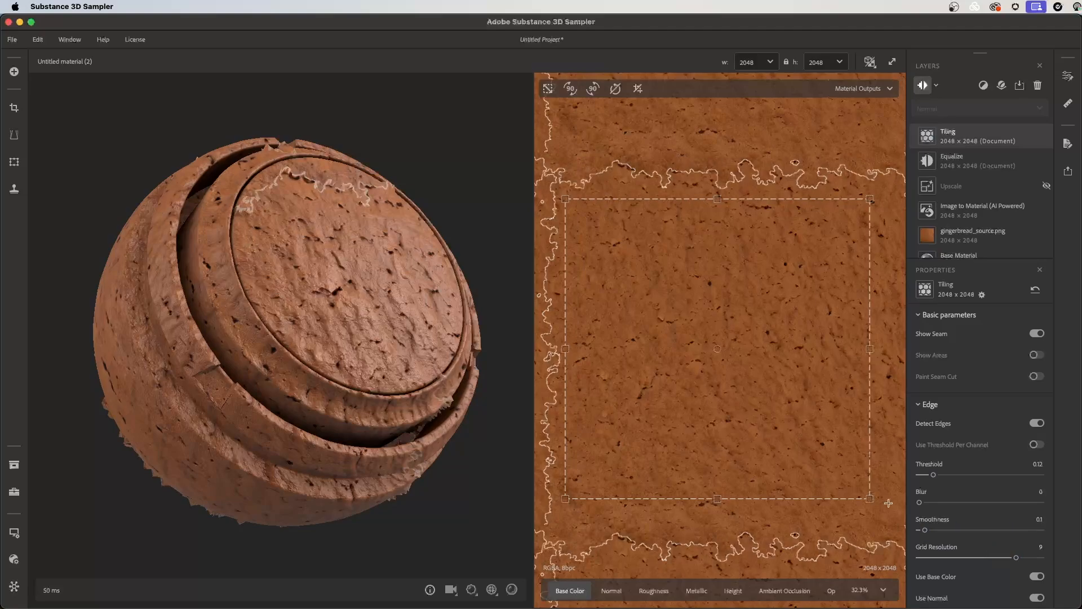
{"action": "scroll", "coordinate": [727, 198], "scroll_direction": "up", "scroll_amount": 1}
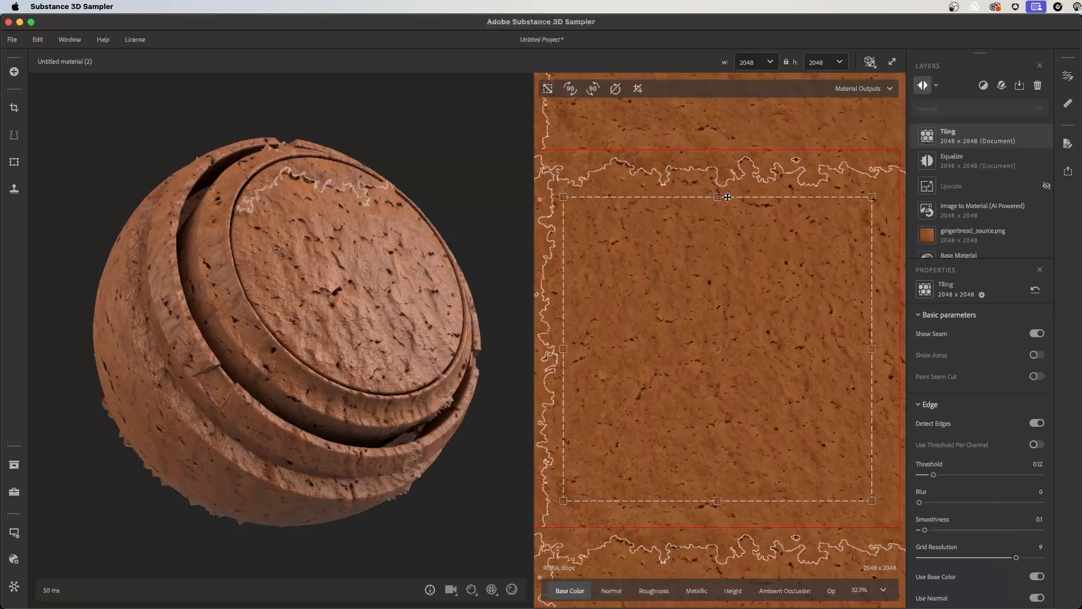
{"action": "scroll", "coordinate": [727, 197], "scroll_direction": "up", "scroll_amount": 2}
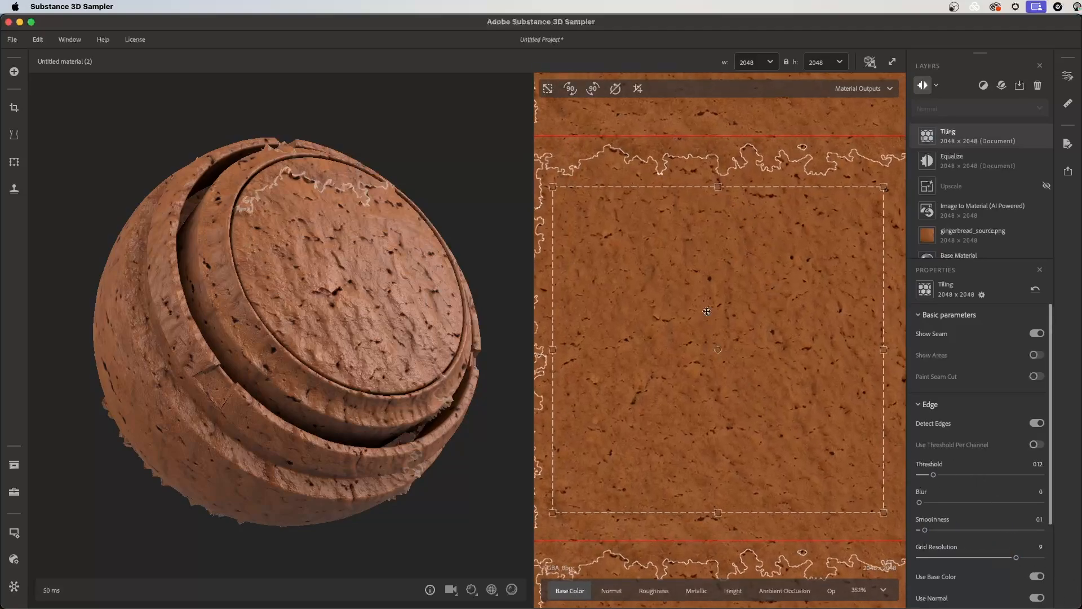
Compare the seam on the Normal and Height outputs, returning to the Base Color output.
{"action": "left_click", "coordinate": [611, 591]}
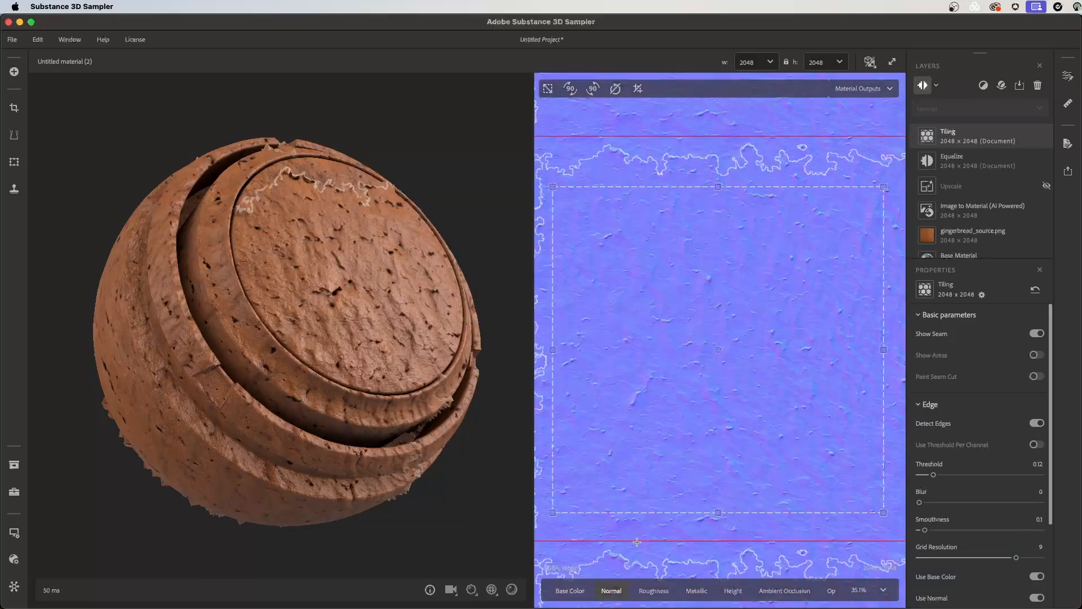
{"action": "left_click", "coordinate": [570, 591]}
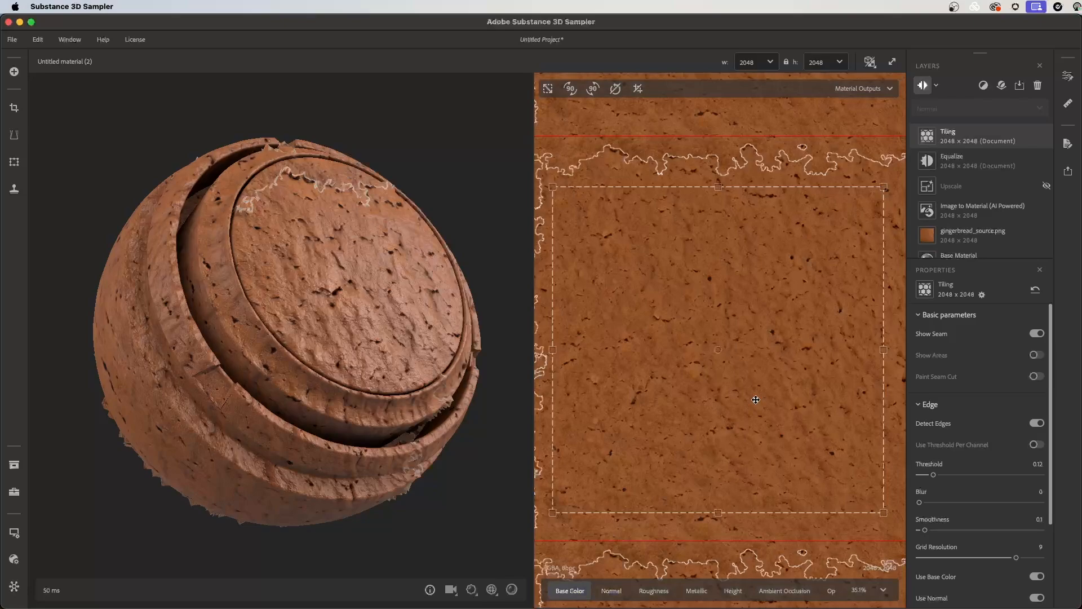
{"action": "scroll", "coordinate": [697, 319], "scroll_direction": "up", "scroll_amount": 1}
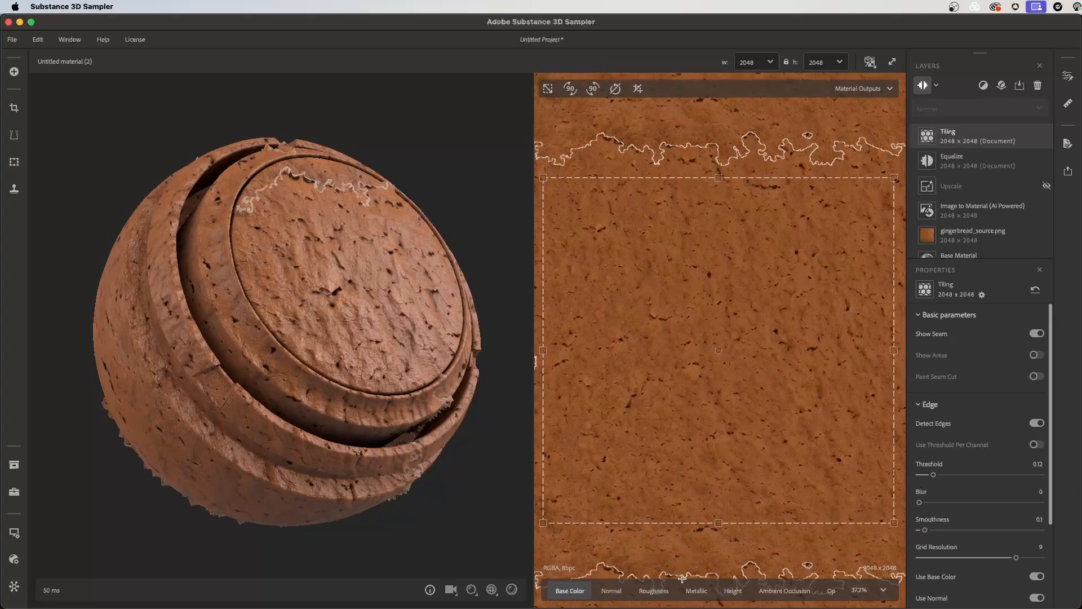
{"action": "left_click", "coordinate": [732, 590]}
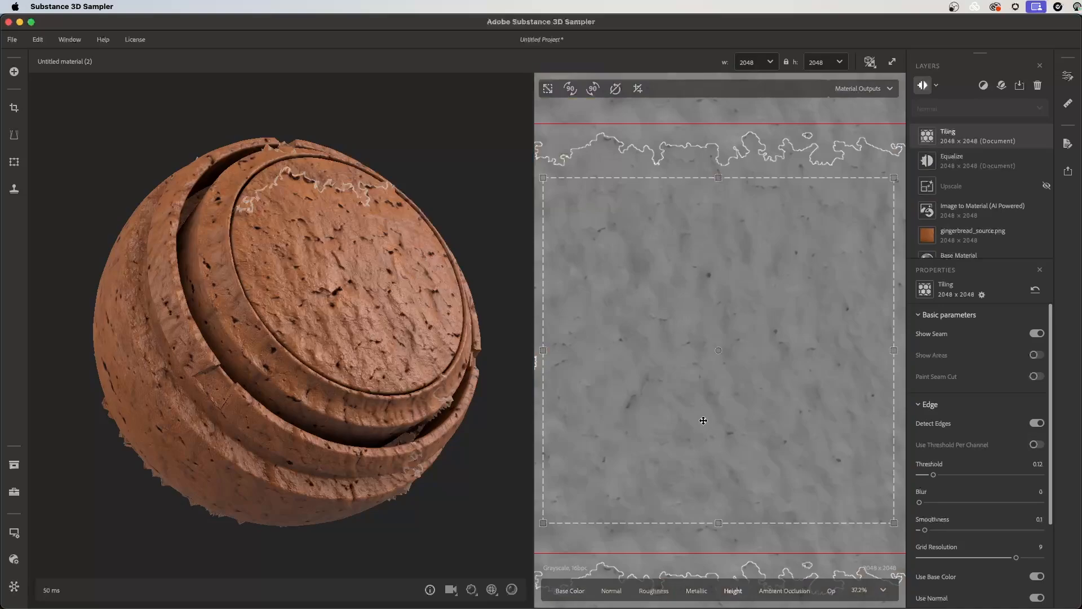
{"action": "left_click", "coordinate": [570, 592]}
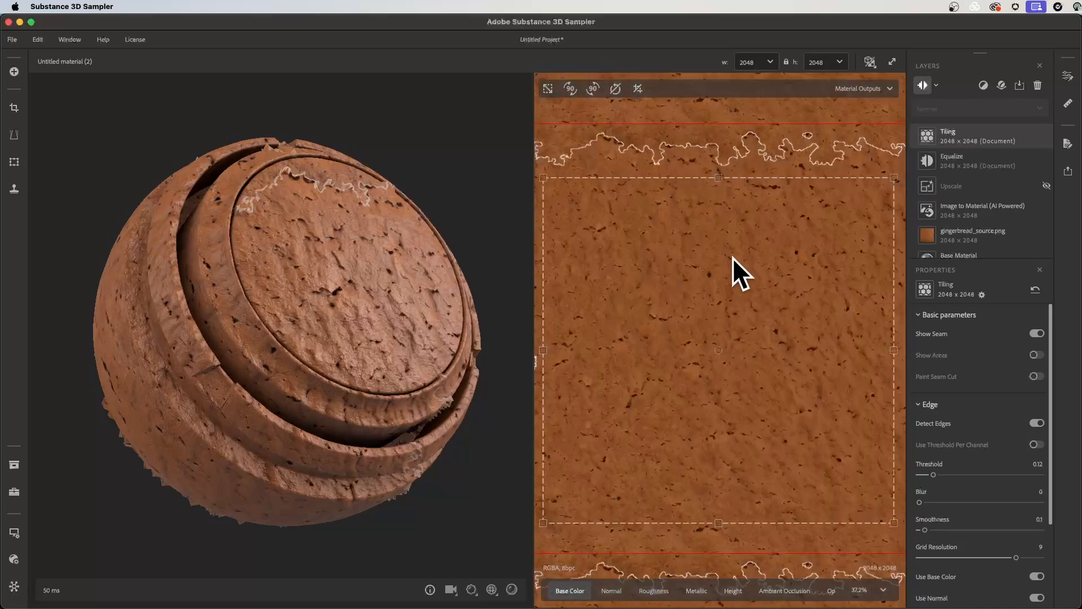
Turn off Show Seam and inspect the base color up close along the tile's upper edge for visible transitions.
{"action": "scroll", "coordinate": [722, 191], "scroll_direction": "up", "scroll_amount": 2}
{"action": "middle_click_drag", "start_coordinate": [722, 191], "coordinate": [731, 383]}
{"action": "scroll", "coordinate": [731, 372], "scroll_direction": "up", "scroll_amount": 2}
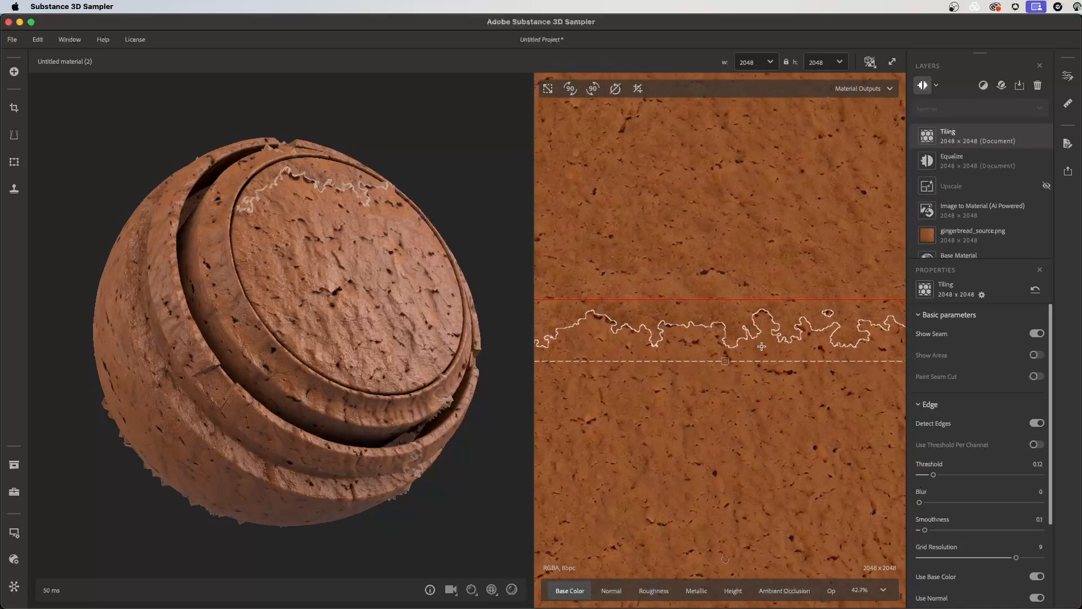
{"action": "left_click", "coordinate": [1036, 333]}
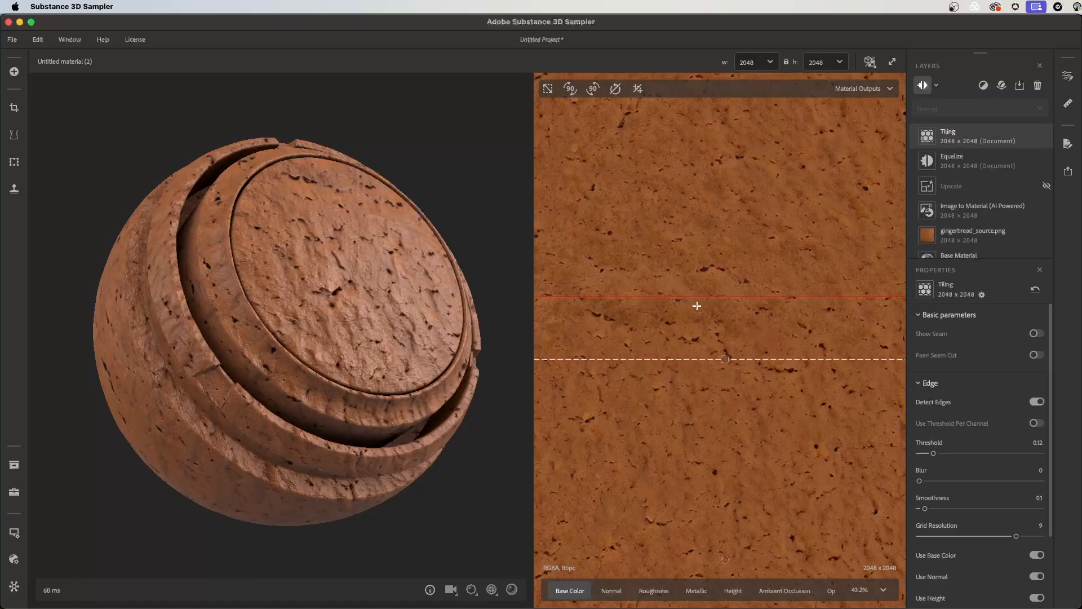
{"action": "scroll", "coordinate": [696, 306], "scroll_direction": "up", "scroll_amount": 4}
{"action": "scroll", "coordinate": [851, 392], "scroll_direction": "up", "scroll_amount": 5}
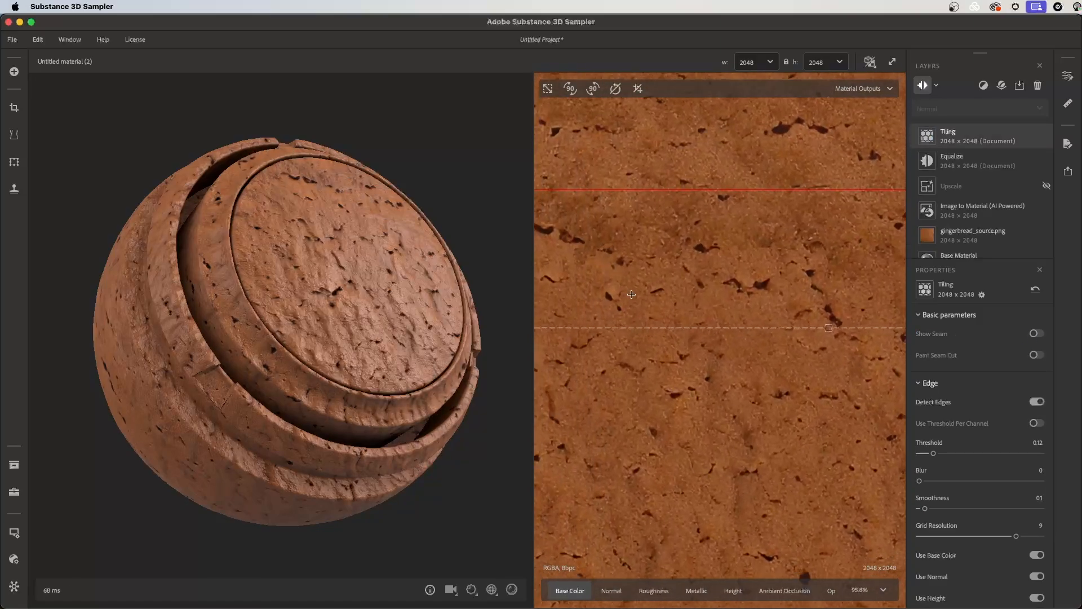
{"action": "scroll", "coordinate": [771, 347], "scroll_direction": "up", "scroll_amount": 3}
{"action": "middle_click_drag", "start_coordinate": [749, 298], "coordinate": [756, 389]}
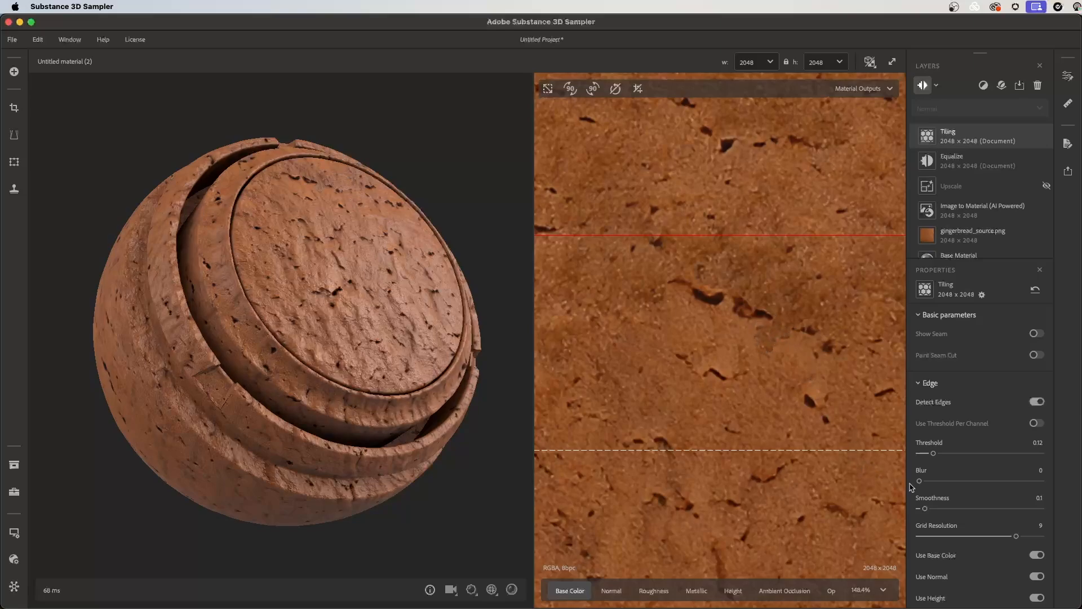
Set the Tiling filter's Blur to 1.01 and inspect the softened transitions along the tile's upper edge.
{"action": "left_click_drag", "start_coordinate": [921, 482], "coordinate": [981, 482]}
{"action": "scroll", "coordinate": [733, 389], "scroll_direction": "down", "scroll_amount": 5}
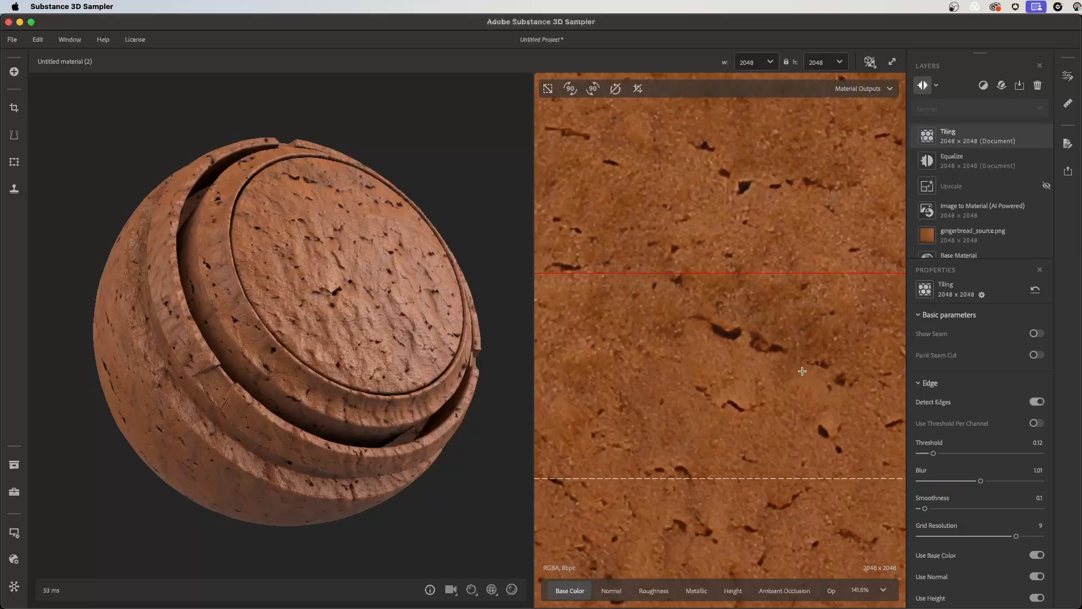
{"action": "scroll", "coordinate": [699, 405], "scroll_direction": "down", "scroll_amount": 5}
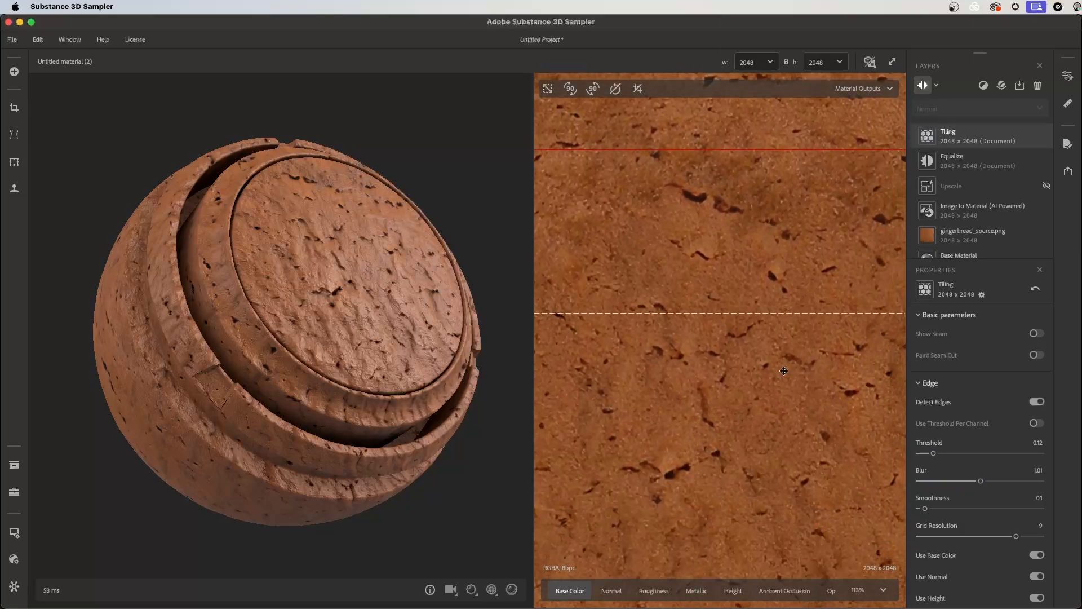
{"action": "scroll", "coordinate": [666, 366], "scroll_direction": "down", "scroll_amount": 1}
{"action": "middle_click_drag", "start_coordinate": [773, 411], "coordinate": [756, 361]}
{"action": "scroll", "coordinate": [781, 259], "scroll_direction": "up", "scroll_amount": 2}
{"action": "middle_click_drag", "start_coordinate": [789, 270], "coordinate": [768, 346]}
{"action": "scroll", "coordinate": [812, 372], "scroll_direction": "up", "scroll_amount": 3}
{"action": "scroll", "coordinate": [818, 402], "scroll_direction": "up", "scroll_amount": 1}
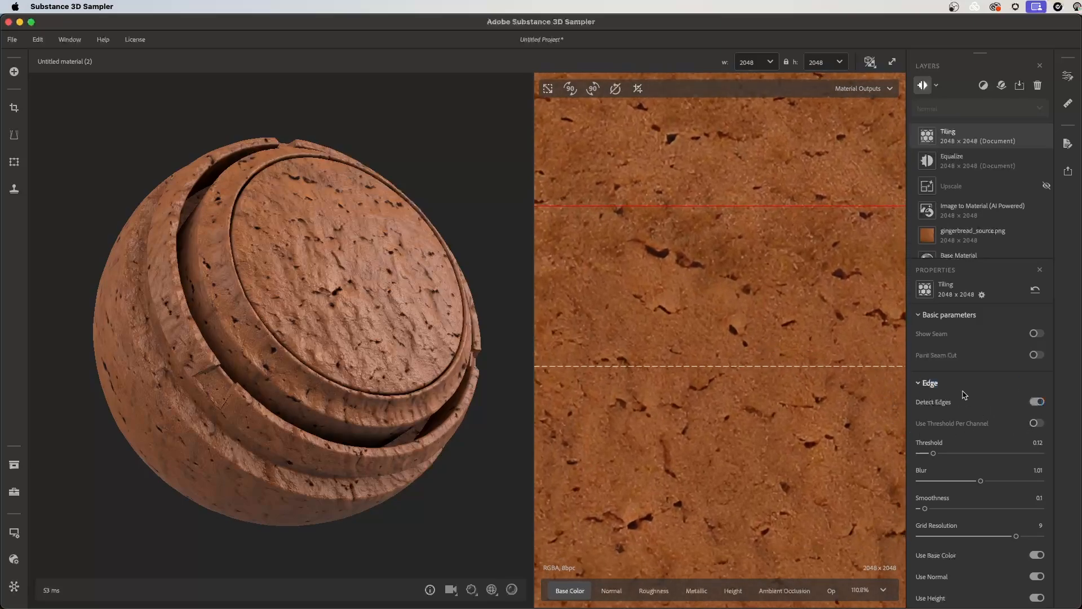
Turn on Show Seam, enable Paint Seam Cut, and activate painting on its mask.
{"action": "left_click", "coordinate": [1037, 333]}
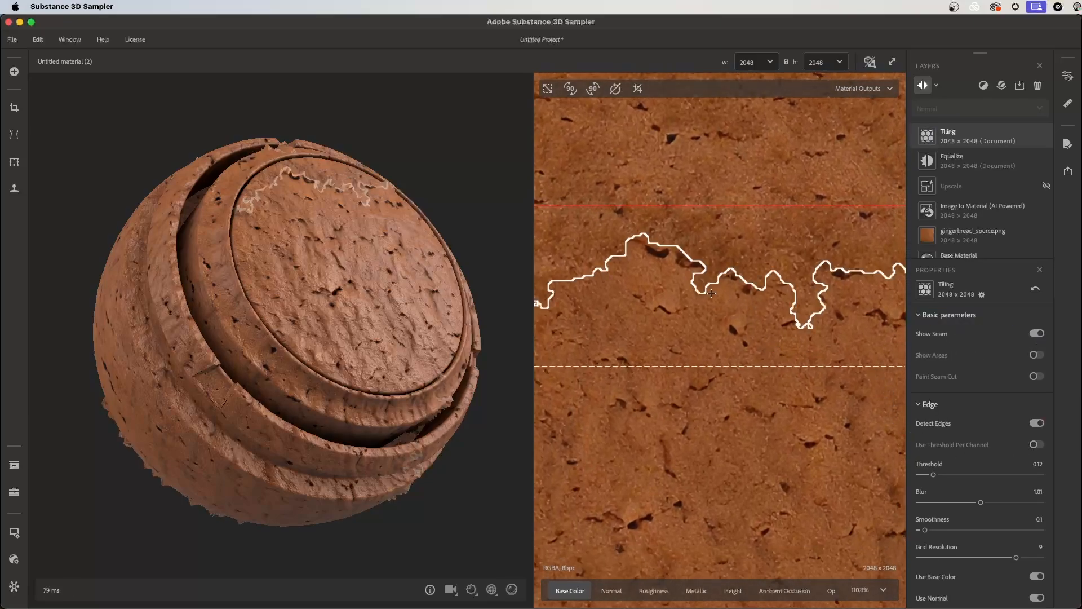
{"action": "scroll", "coordinate": [712, 293], "scroll_direction": "up", "scroll_amount": 1}
{"action": "middle_click_drag", "start_coordinate": [760, 328], "coordinate": [786, 310]}
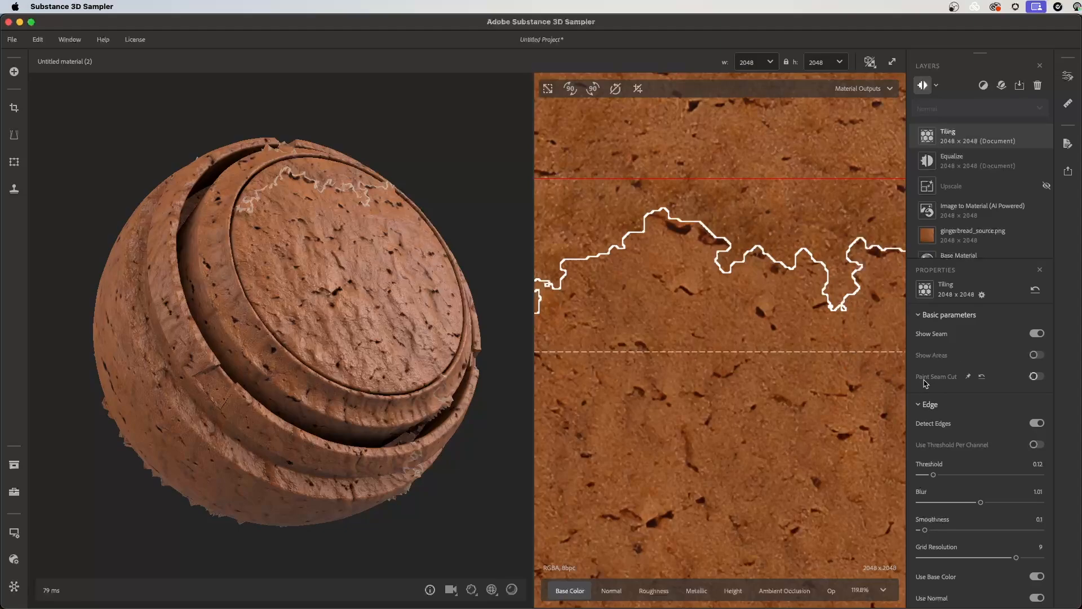
{"action": "left_click", "coordinate": [1038, 377]}
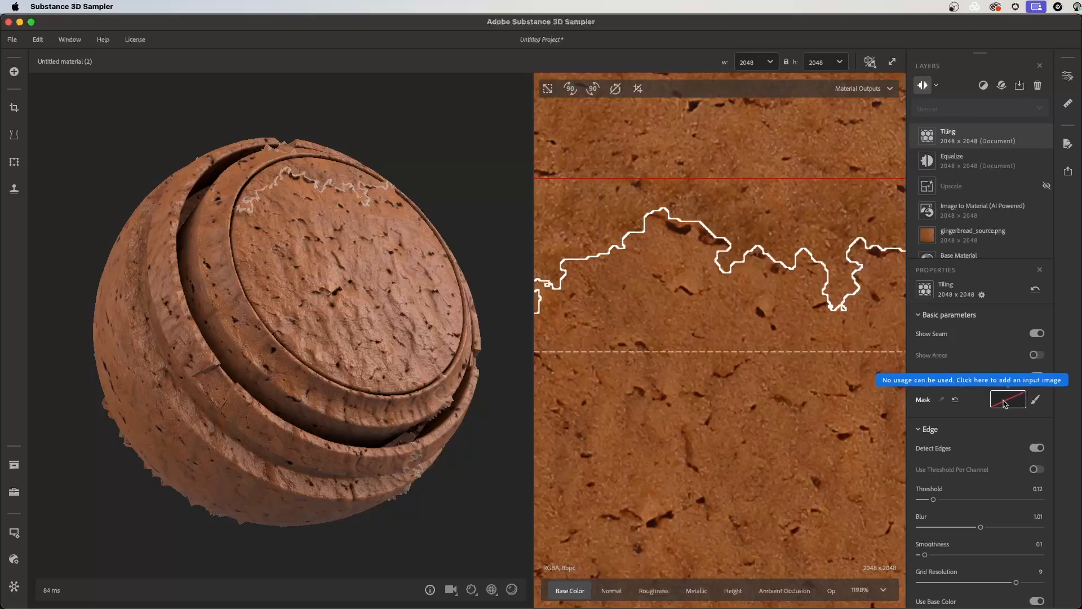
{"action": "left_click", "coordinate": [1036, 401]}
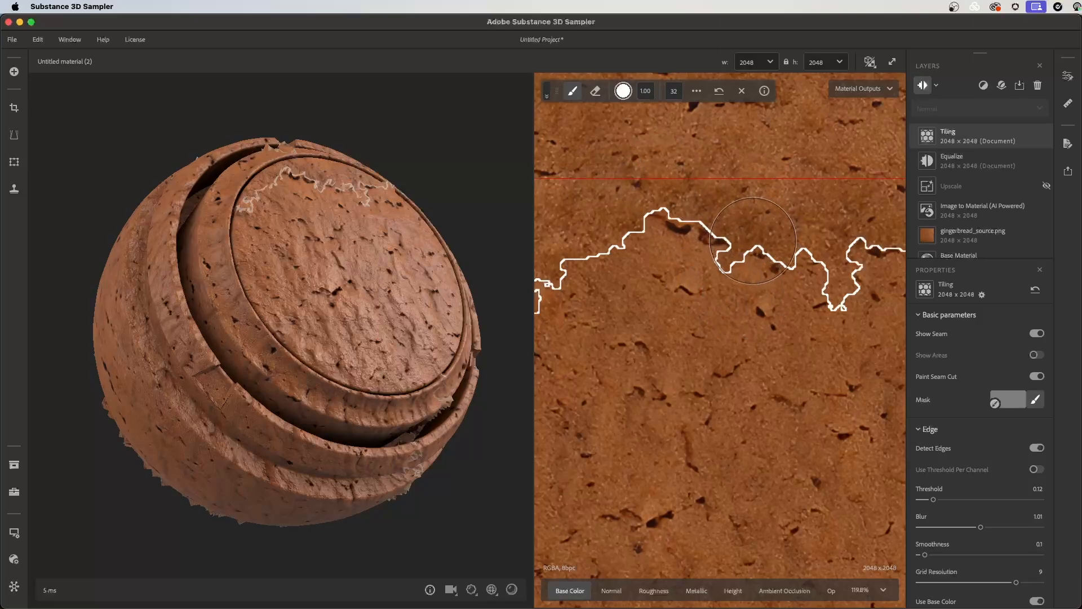
Reduce the brush size to 10 and paint a white mask stroke over the dark cracks to reroute the seam above them.
{"action": "key", "text": "bracketleft"}
{"action": "key", "text": "bracketleft"}
{"action": "key", "text": "bracketleft"}
{"action": "key", "text": "bracketleft"}
{"action": "key", "text": "bracketleft"}
{"action": "key", "text": "bracketleft"}
{"action": "key", "text": "bracketleft"}
{"action": "key", "text": "bracketleft"}
{"action": "key", "text": "bracketleft"}
{"action": "key", "text": "bracketleft"}
{"action": "key", "text": "bracketleft"}
{"action": "key", "text": "bracketleft"}
{"action": "key", "text": "bracketright"}
{"action": "key", "text": "bracketright"}
{"action": "key", "text": "bracketright"}
{"action": "key", "text": "bracketleft"}
{"action": "key", "text": "bracketleft"}
{"action": "key", "text": "bracketleft"}
{"action": "key", "text": "bracketleft"}
{"action": "key", "text": "bracketleft"}
{"action": "key", "text": "bracketleft"}
{"action": "key", "text": "bracketleft"}
{"action": "key", "text": "bracketleft"}
{"action": "mouse_move", "coordinate": [643, 208]}
{"action": "left_mouse_down"}
{"action": "mouse_move", "coordinate": [755, 255]}
{"action": "mouse_move", "coordinate": [718, 242]}
{"action": "left_mouse_up"}
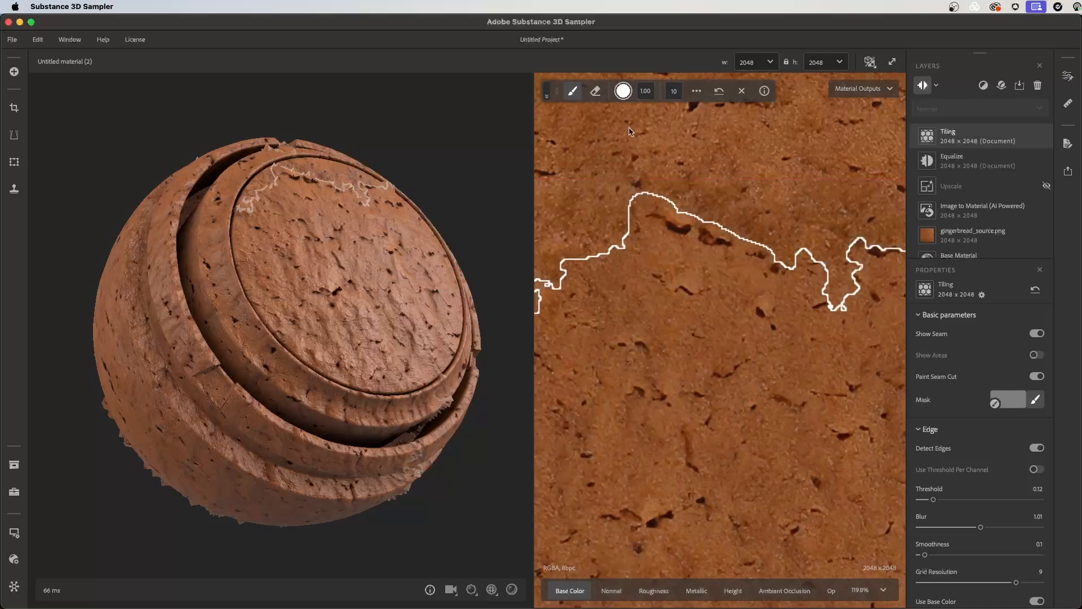
Set the mask brush value to 0.00 and paint black over the darker band along the seam to push the cut lower.
{"action": "left_click", "coordinate": [623, 91]}
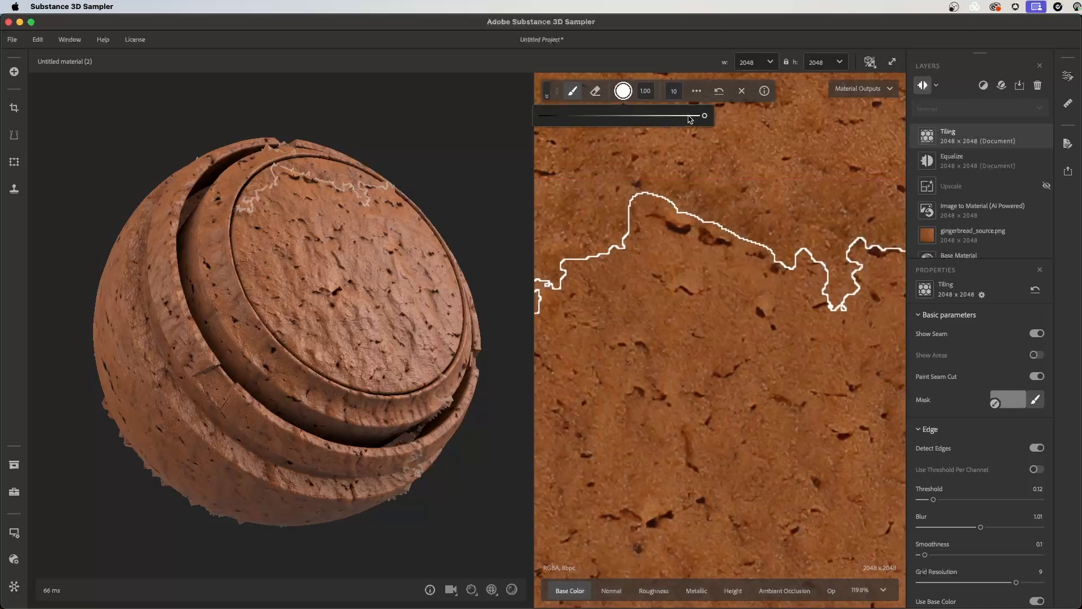
{"action": "left_click_drag", "start_coordinate": [690, 120], "coordinate": [540, 115]}
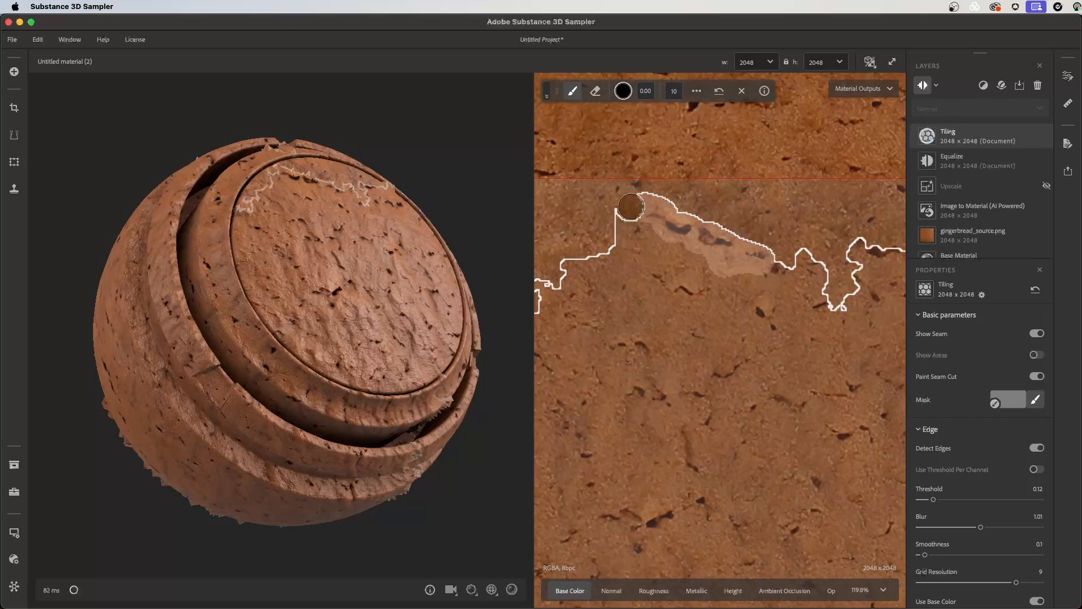
{"action": "mouse_move", "coordinate": [630, 207]}
{"action": "left_mouse_down"}
{"action": "mouse_move", "coordinate": [784, 258]}
{"action": "mouse_move", "coordinate": [702, 220]}
{"action": "mouse_move", "coordinate": [627, 214]}
{"action": "mouse_move", "coordinate": [603, 234]}
{"action": "mouse_move", "coordinate": [690, 231]}
{"action": "mouse_move", "coordinate": [578, 240]}
{"action": "mouse_move", "coordinate": [548, 262]}
{"action": "mouse_move", "coordinate": [555, 257]}
{"action": "left_mouse_up"}
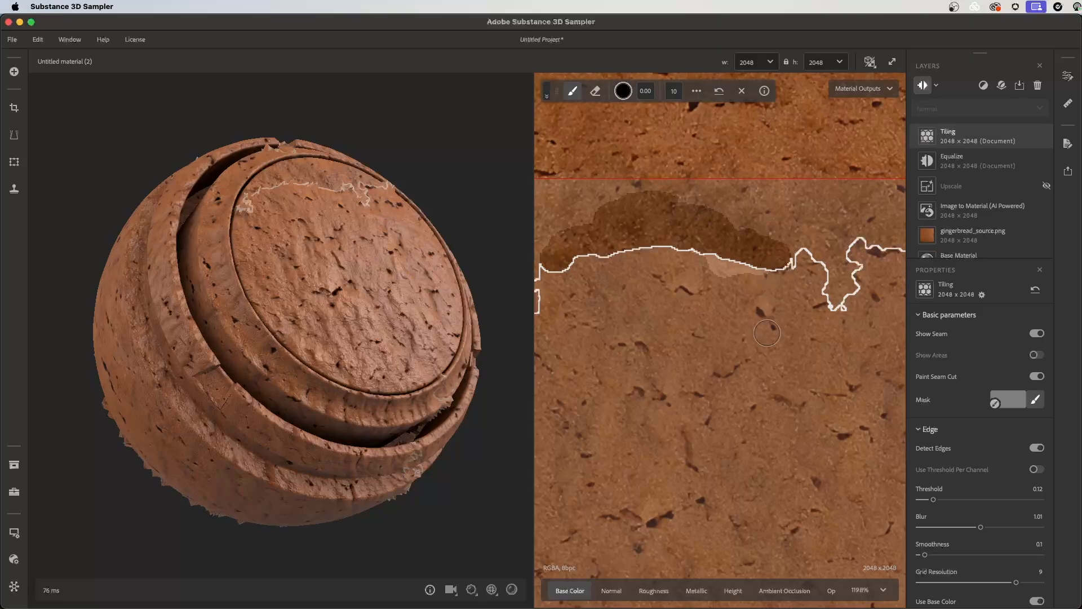
{"action": "scroll", "coordinate": [767, 333], "scroll_direction": "down", "scroll_amount": 5}
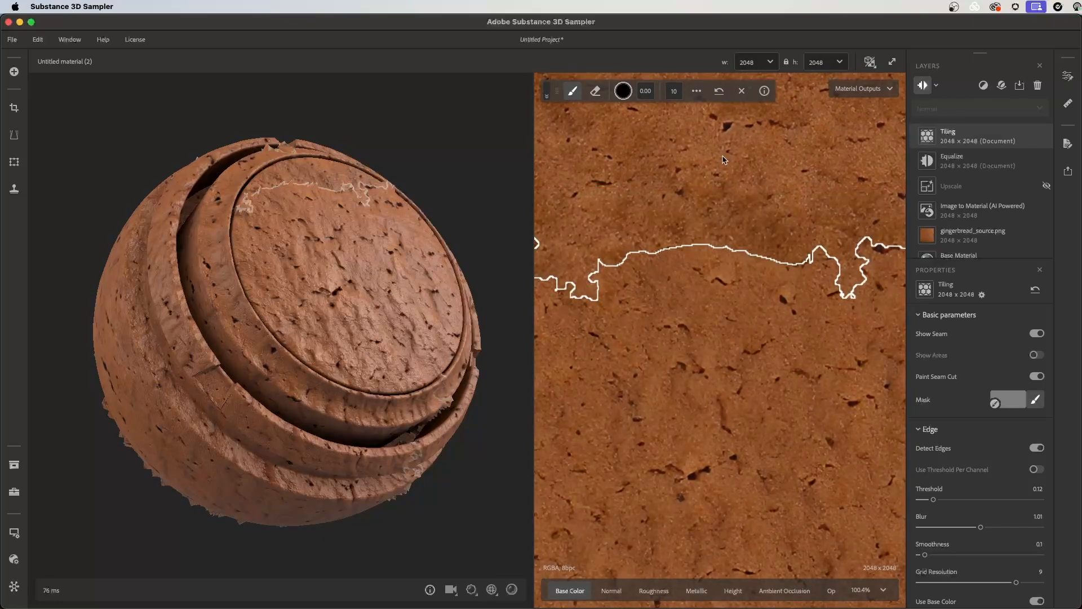
Turn off Show Seam and examine the repeated base color at several zoom levels for visible tiling patterns.
{"action": "left_click", "coordinate": [1037, 333]}
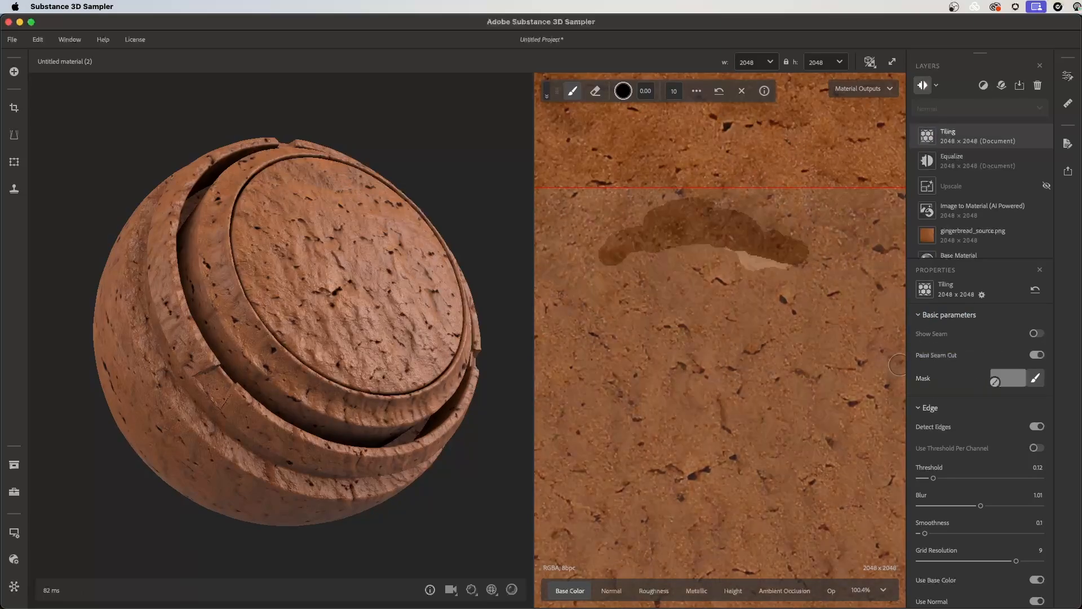
{"action": "middle_click_drag", "start_coordinate": [836, 362], "coordinate": [854, 402]}
{"action": "key", "text": "f"}
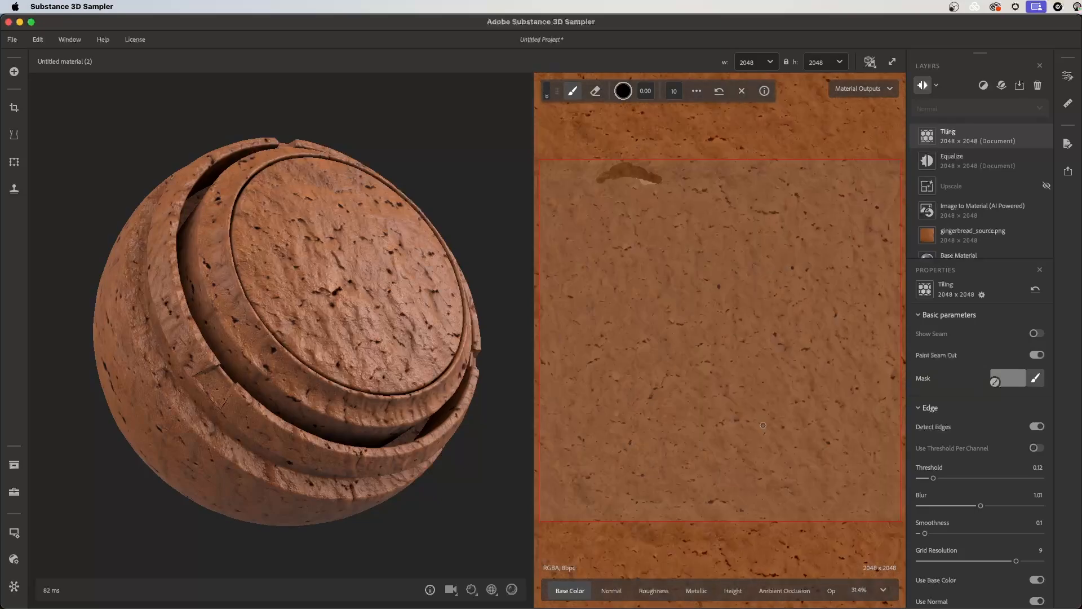
{"action": "scroll", "coordinate": [712, 424], "scroll_direction": "down", "scroll_amount": 2}
{"action": "middle_click_drag", "start_coordinate": [713, 424], "coordinate": [724, 386]}
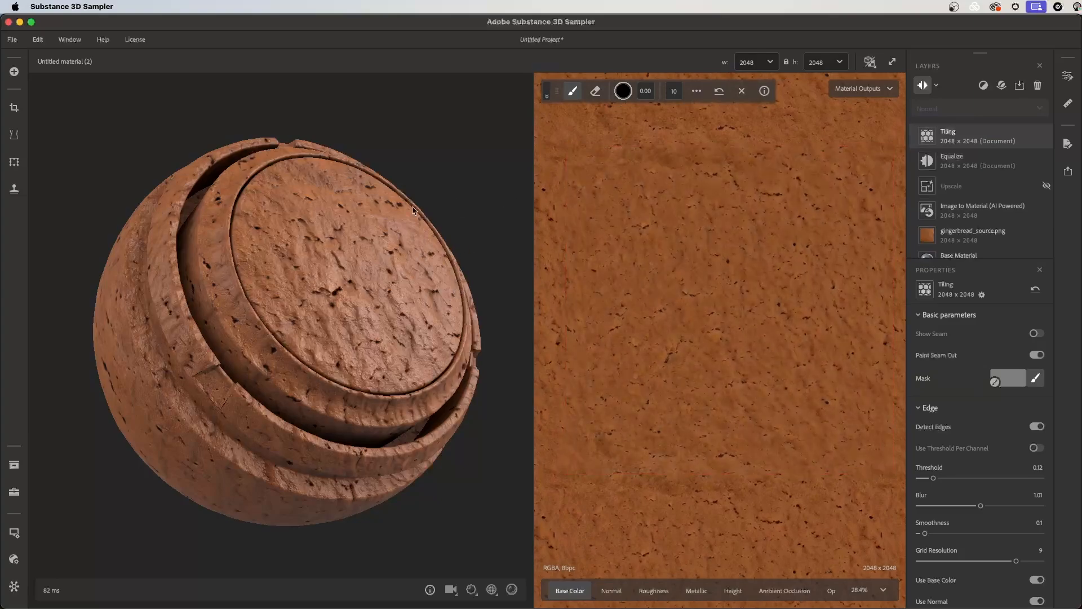
{"action": "scroll", "coordinate": [727, 312], "scroll_direction": "down", "scroll_amount": 8}
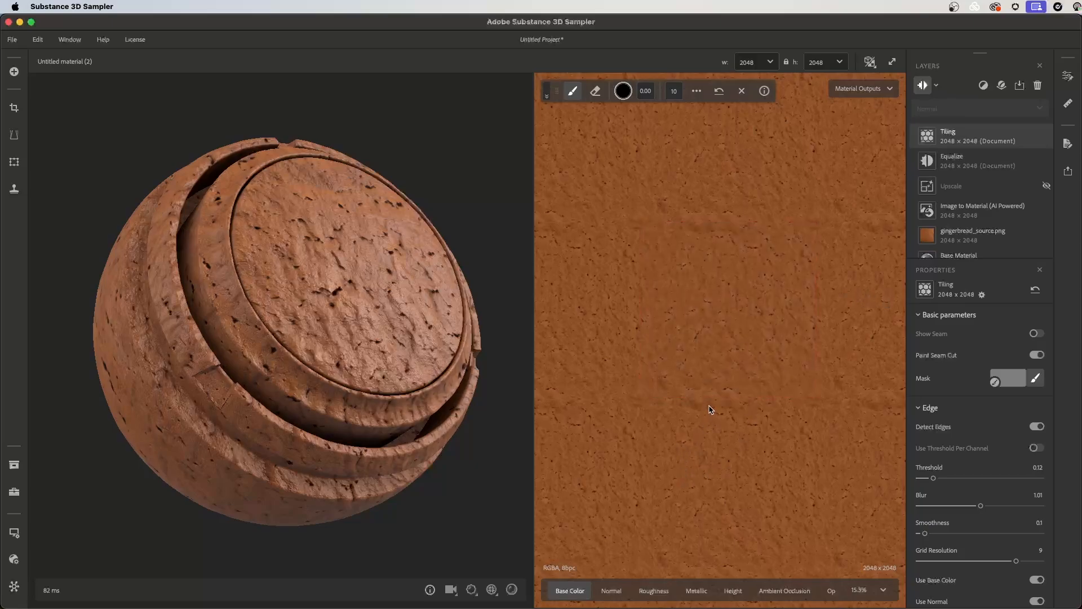
{"action": "left_click_drag", "start_coordinate": [671, 230], "coordinate": [699, 229]}
{"action": "scroll", "coordinate": [728, 307], "scroll_direction": "up", "scroll_amount": 5}
{"action": "scroll", "coordinate": [733, 161], "scroll_direction": "up", "scroll_amount": 2}
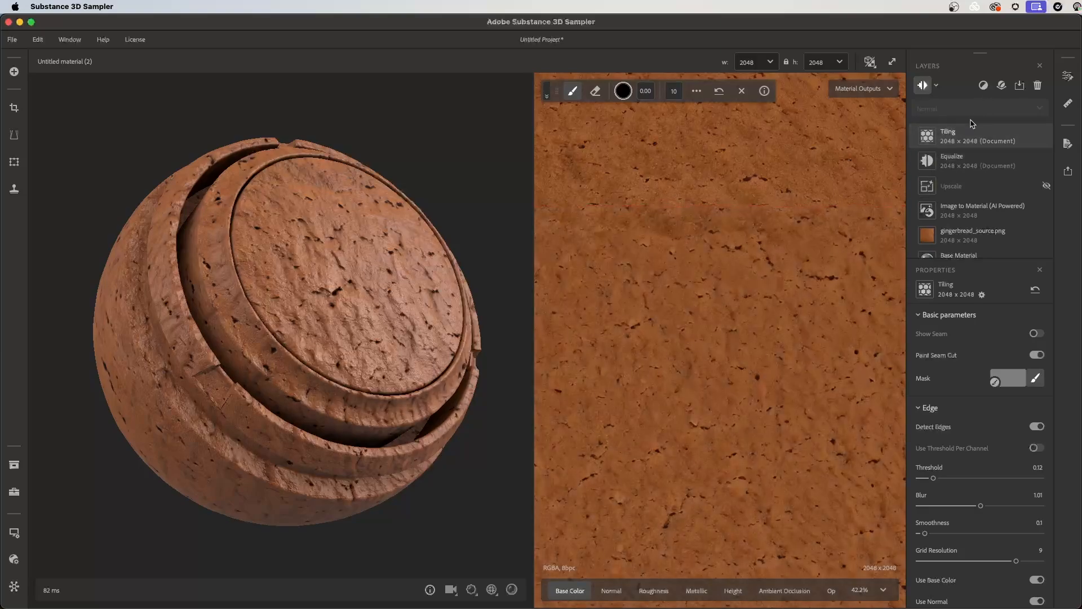
Add a Clone Stamp filter above the Tiling layer.
{"action": "left_click", "coordinate": [984, 85]}
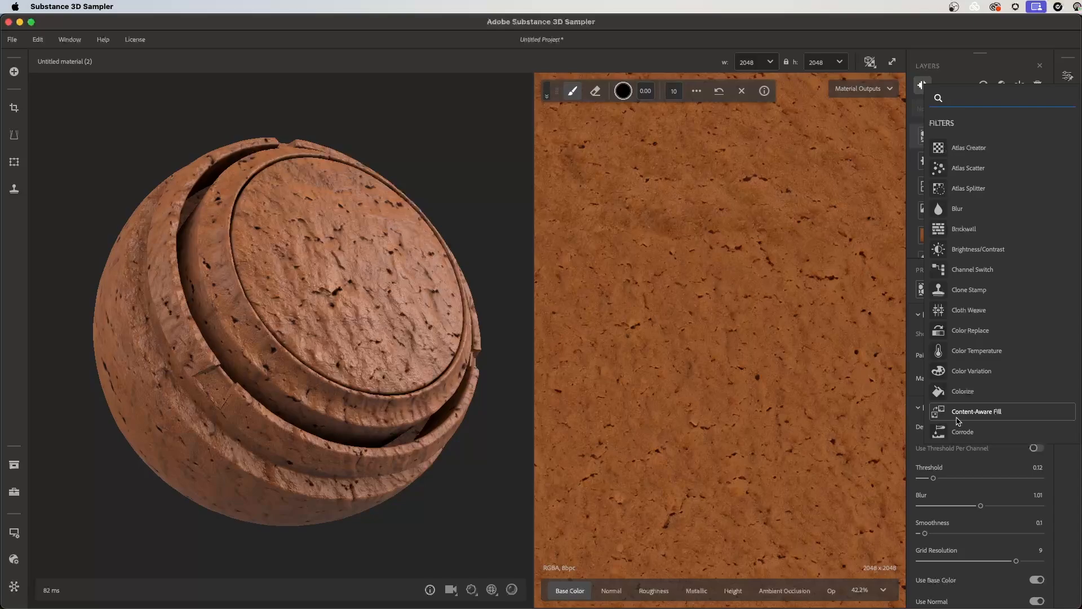
{"action": "type", "text": "con"}
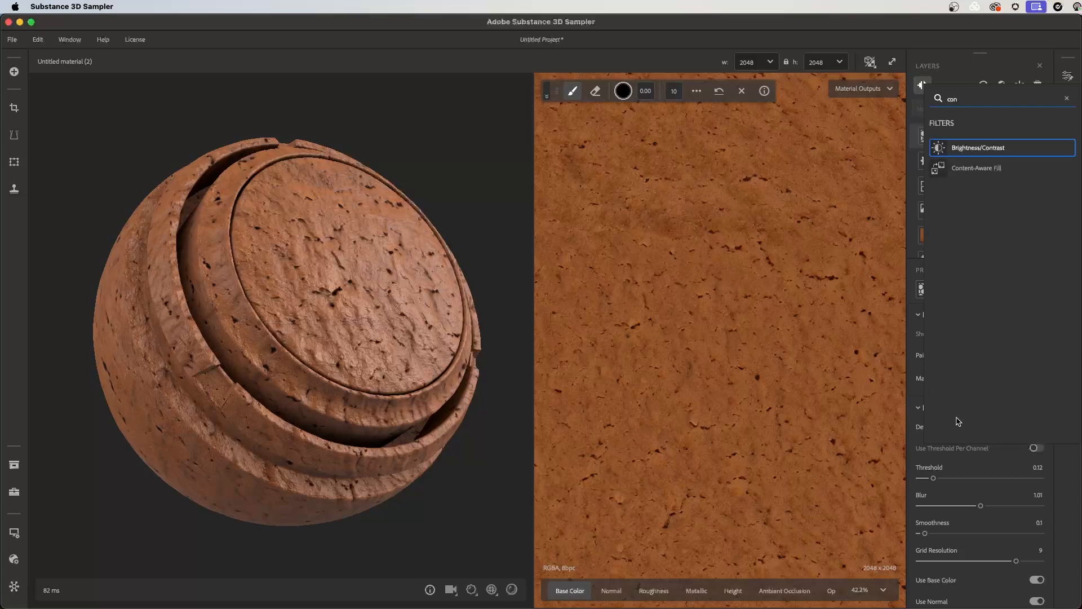
{"action": "key", "text": "BackSpace"}
{"action": "key", "text": "BackSpace"}
{"action": "type", "text": "lon"}
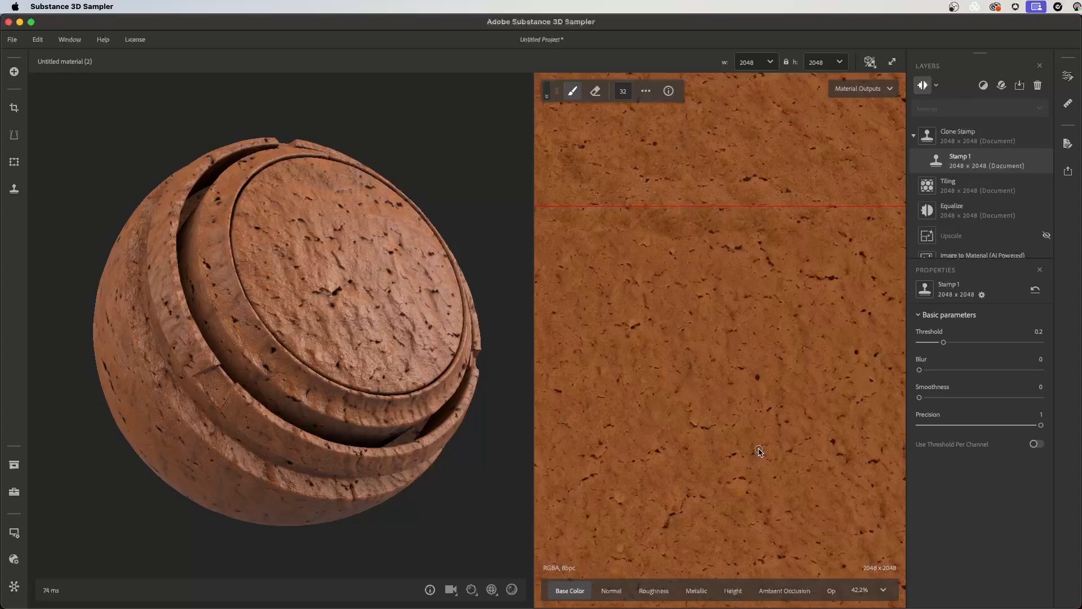
Clone a clean area over the dark band near the tile's upper edge and set the stamp's Blur to 0.74.
{"action": "left_click_drag", "start_coordinate": [760, 449], "coordinate": [736, 366]}
{"action": "left_click", "coordinate": [755, 356]}
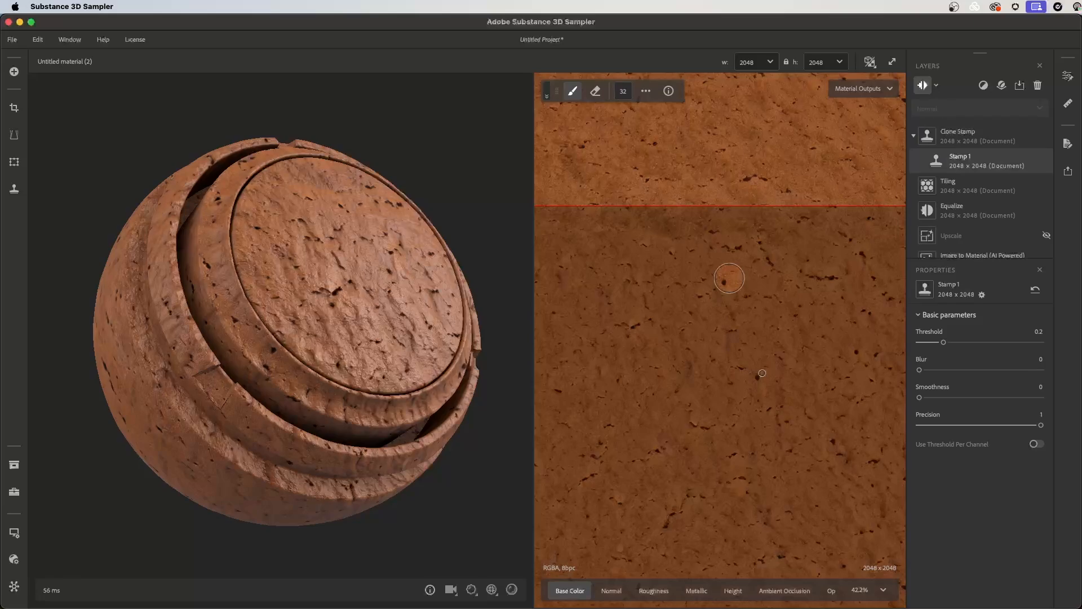
{"action": "left_click", "coordinate": [729, 278]}
{"action": "left_click", "coordinate": [767, 314]}
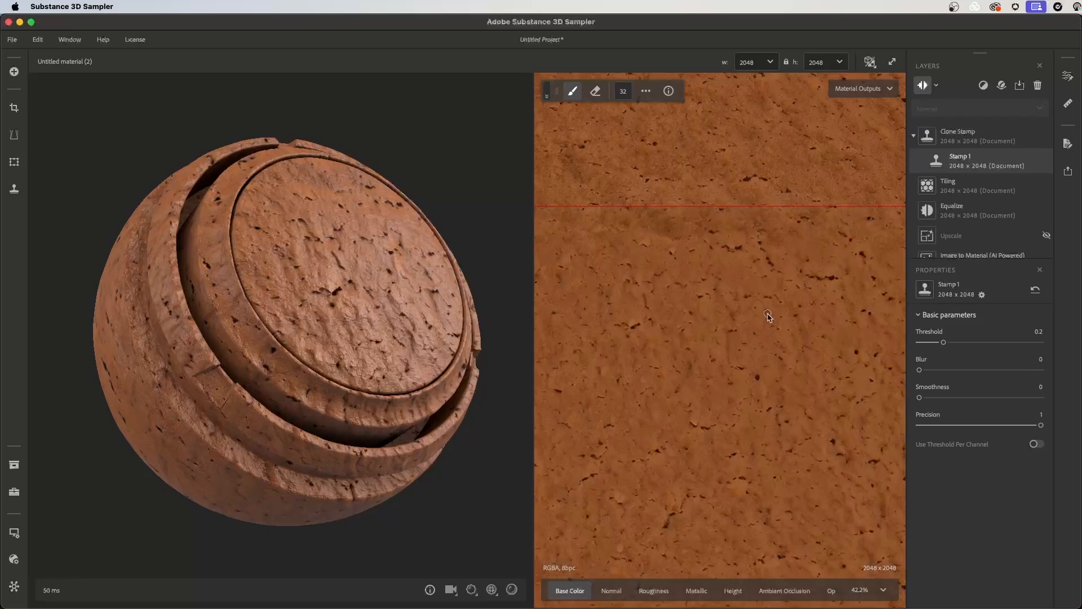
{"action": "left_click", "coordinate": [778, 339]}
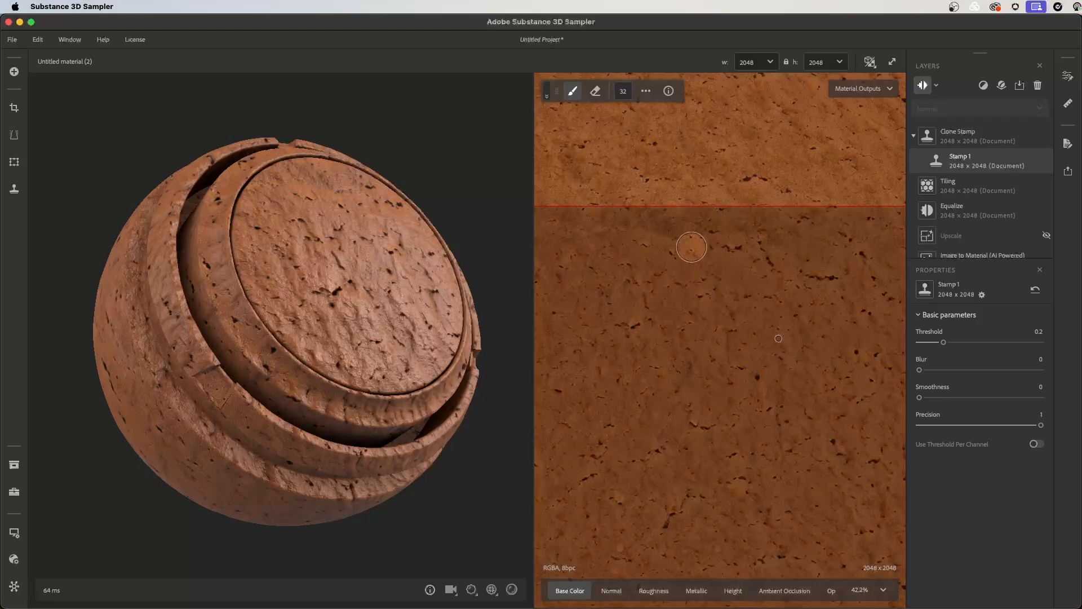
{"action": "left_click_drag", "start_coordinate": [758, 243], "coordinate": [646, 251]}
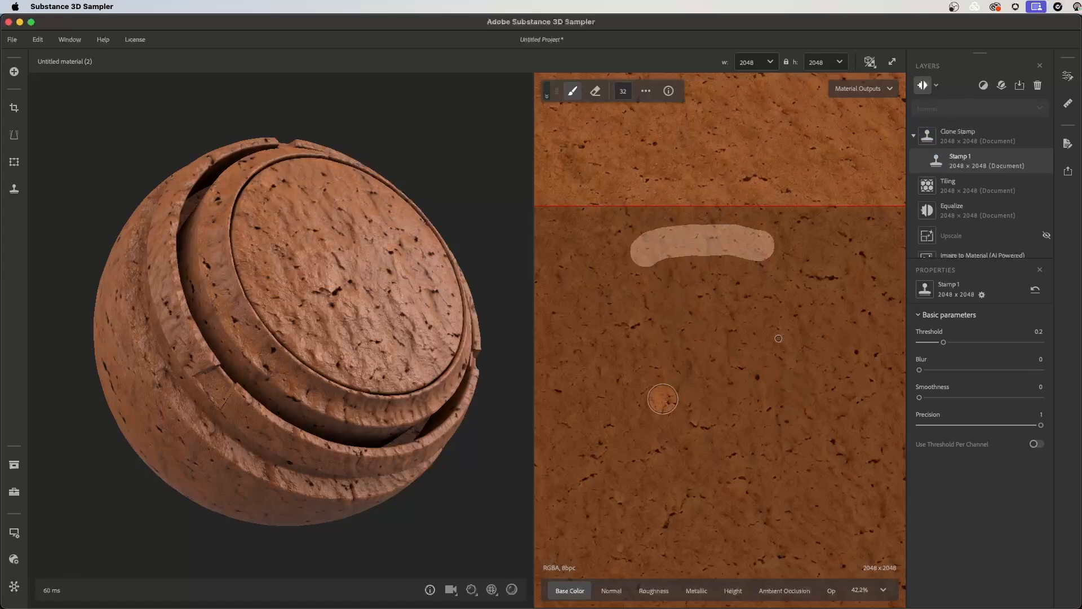
{"action": "scroll", "coordinate": [705, 240], "scroll_direction": "up", "scroll_amount": 1}
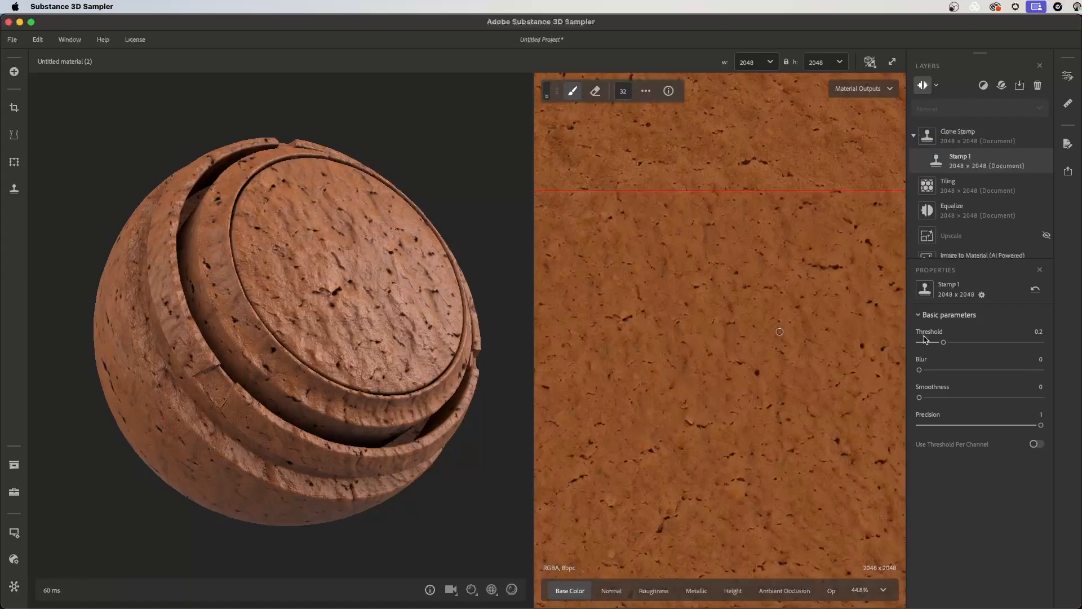
{"action": "left_click_drag", "start_coordinate": [944, 343], "coordinate": [963, 370]}
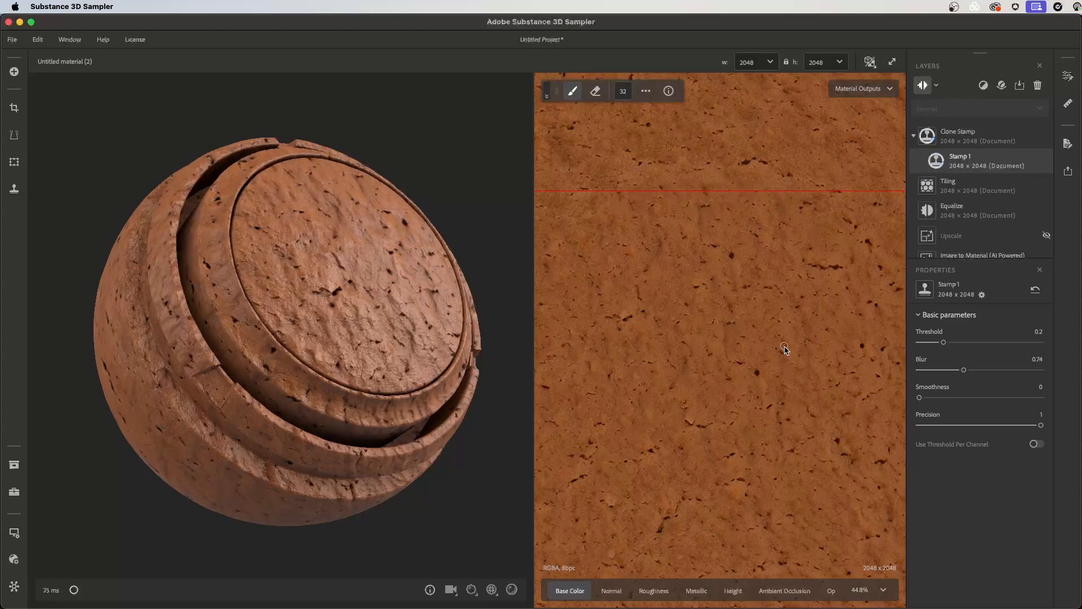
{"action": "scroll", "coordinate": [844, 129], "scroll_direction": "down", "scroll_amount": 1}
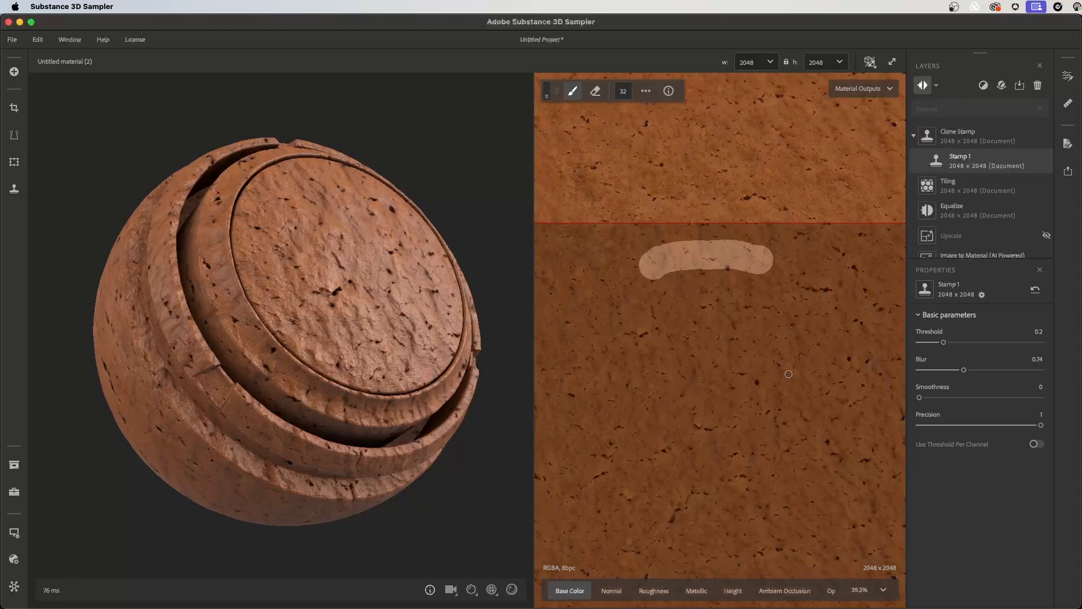
Sample a new clone source, paint a short second stamp over the nearby crack, and set its Threshold to 0.08 and Blur to 0.25.
{"action": "middle_click_drag", "start_coordinate": [760, 255], "coordinate": [677, 206]}
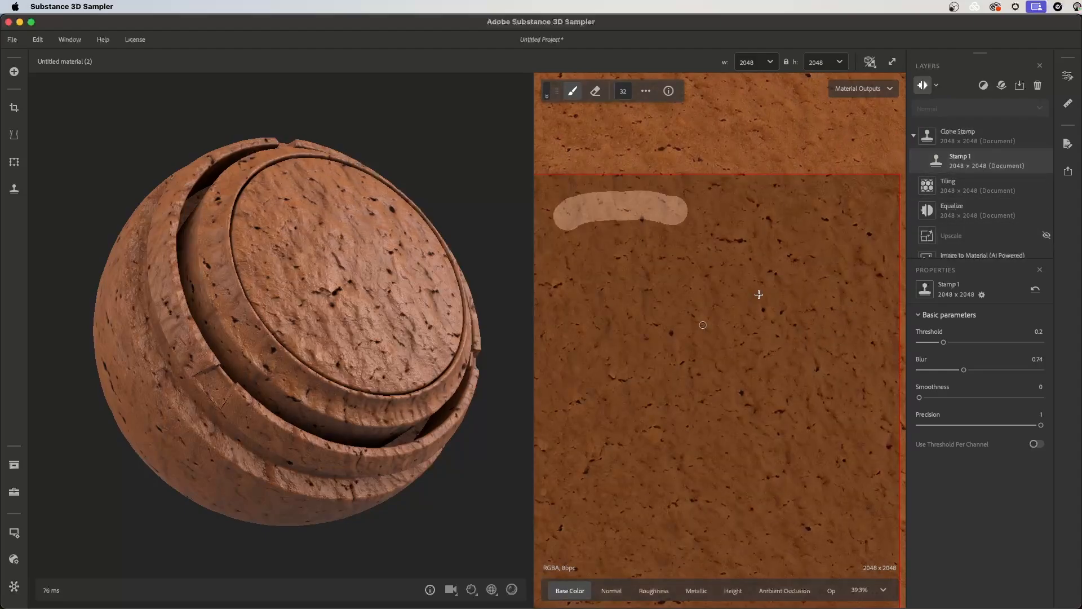
{"action": "left_click", "coordinate": [779, 290], "text": "alt"}
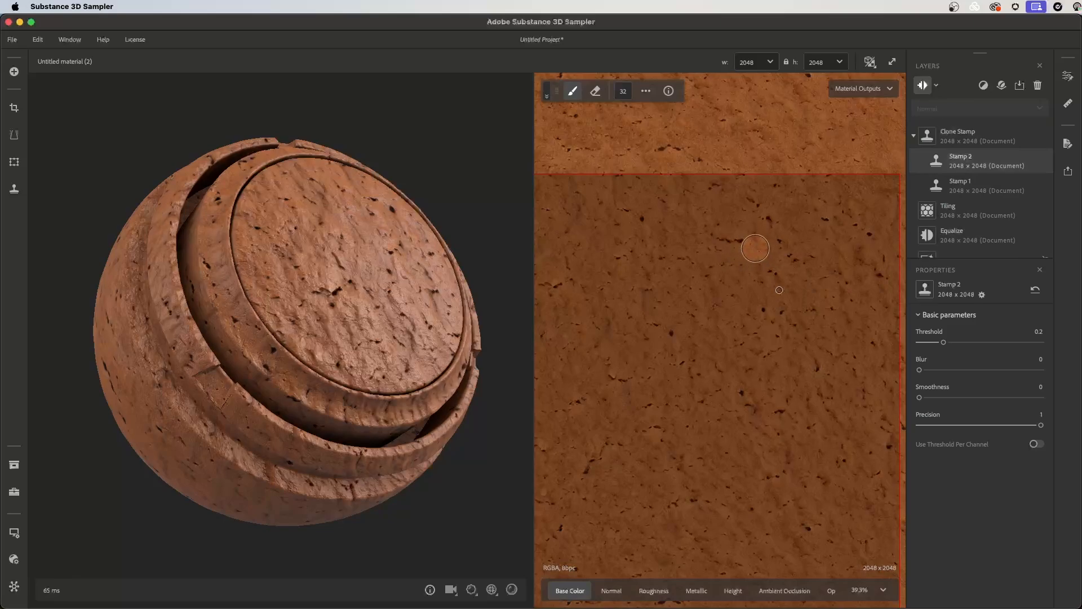
{"action": "left_click", "coordinate": [755, 241]}
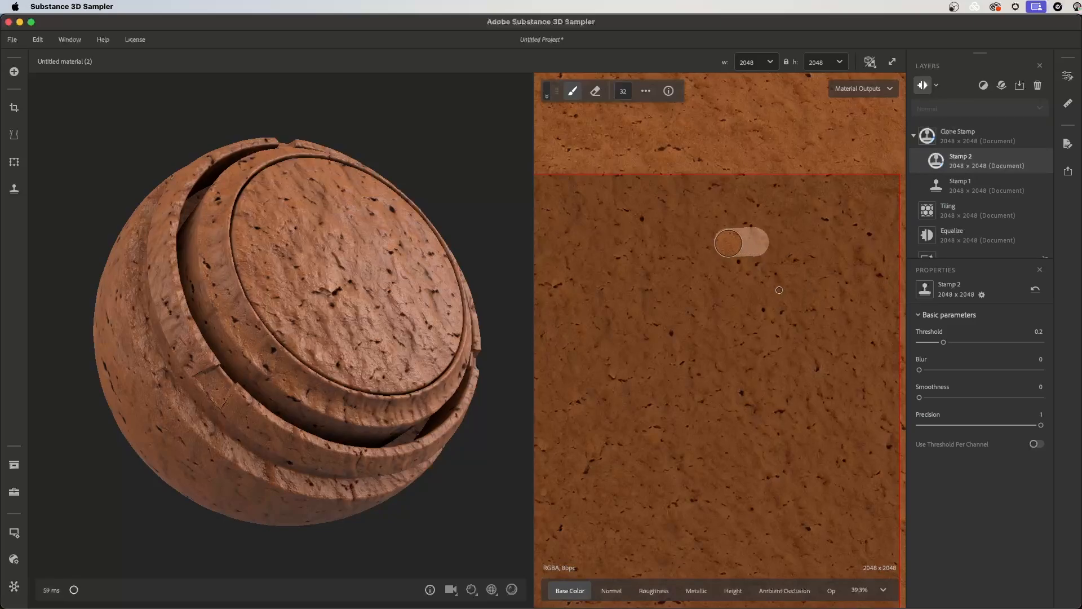
{"action": "left_click_drag", "start_coordinate": [944, 345], "coordinate": [934, 370]}
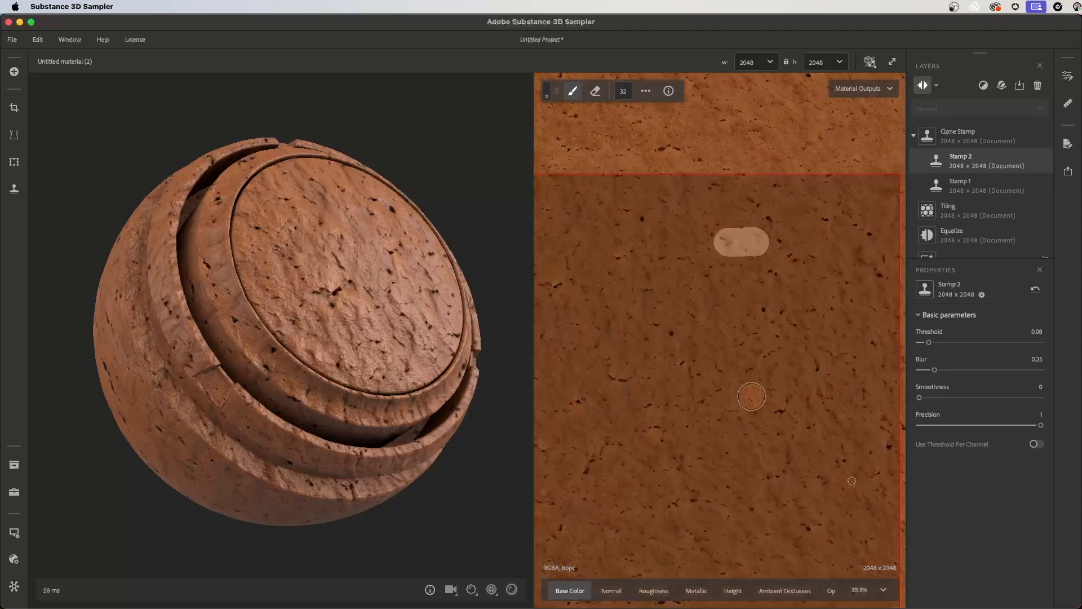
Review Stamp 1 and Stamp 2 in turn, reselect Stamp 2, and examine the whole tile's base color.
{"action": "scroll", "coordinate": [896, 411], "scroll_direction": "down", "scroll_amount": 2}
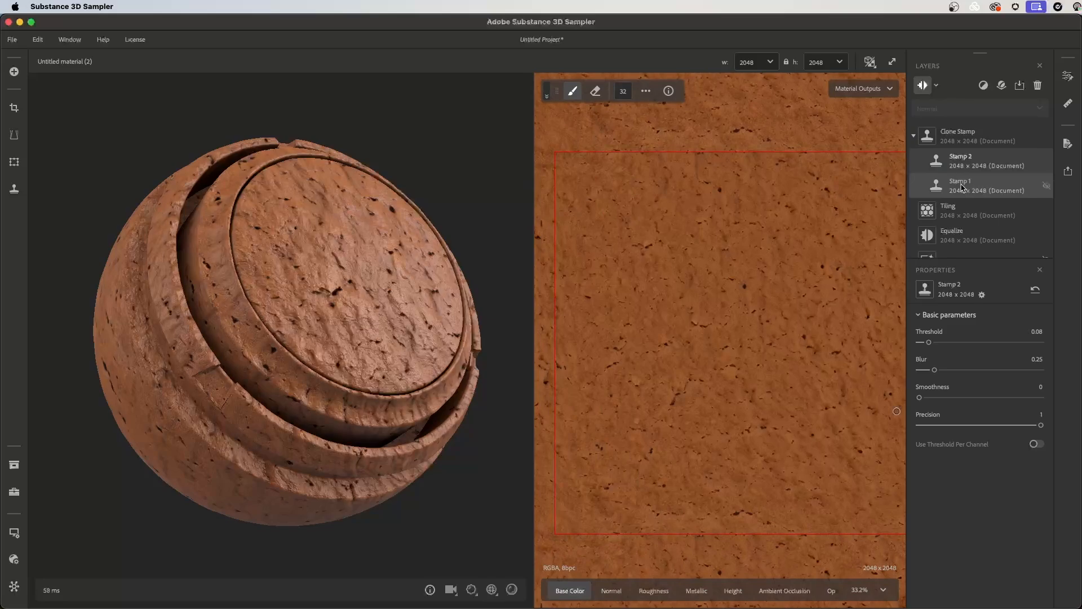
{"action": "left_click", "coordinate": [962, 188]}
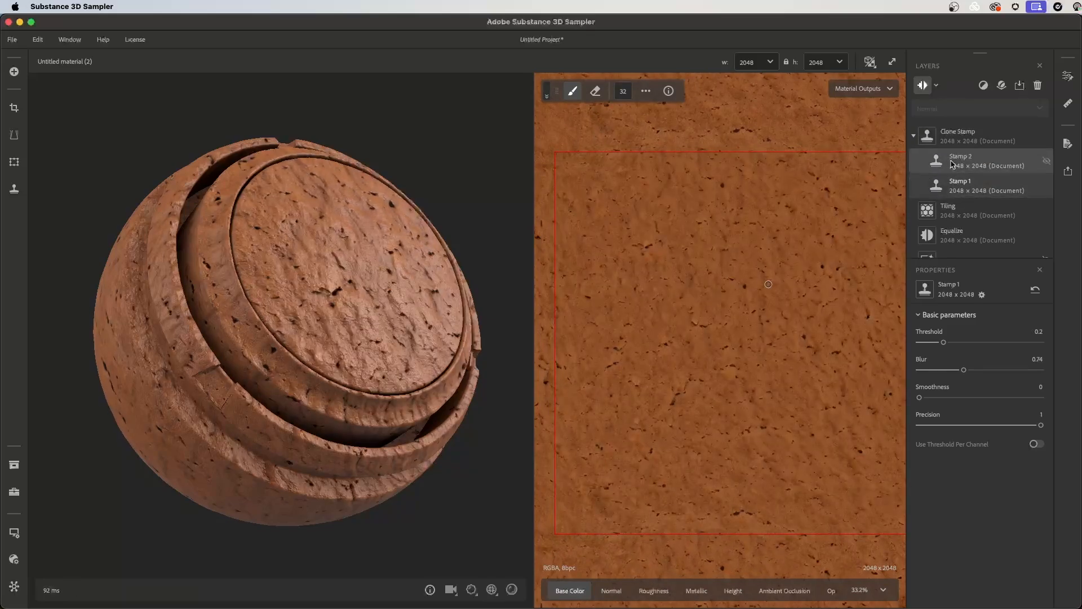
{"action": "left_click", "coordinate": [952, 164]}
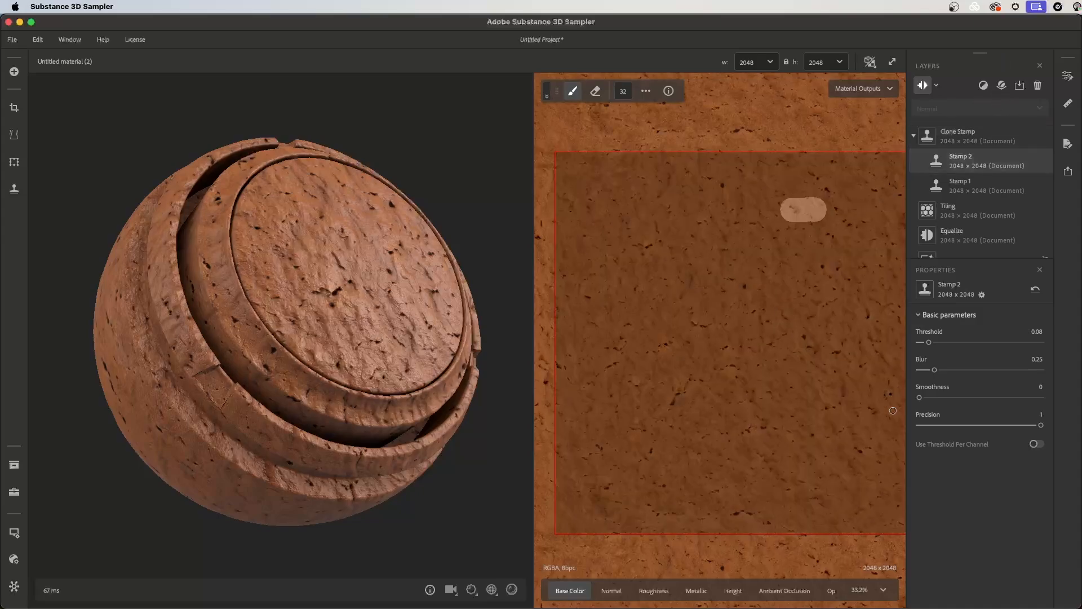
{"action": "scroll", "coordinate": [789, 316], "scroll_direction": "down", "scroll_amount": 1}
{"action": "key", "text": "f"}
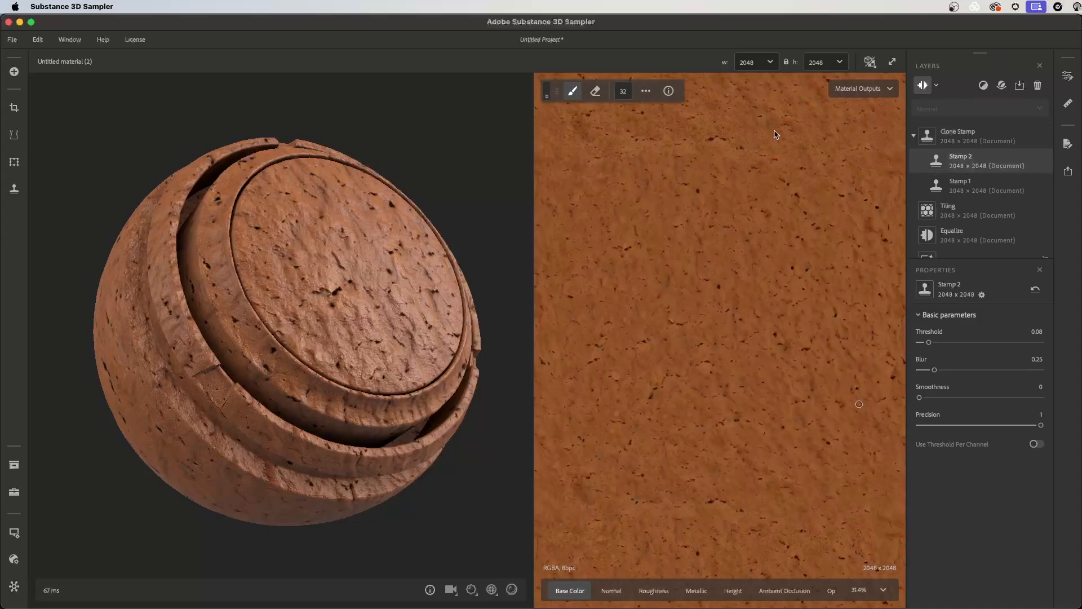
Set the 3D preview's texture tiling to 4 and check the material for visible repetition.
{"action": "scroll", "coordinate": [775, 134], "scroll_direction": "down", "scroll_amount": 1}
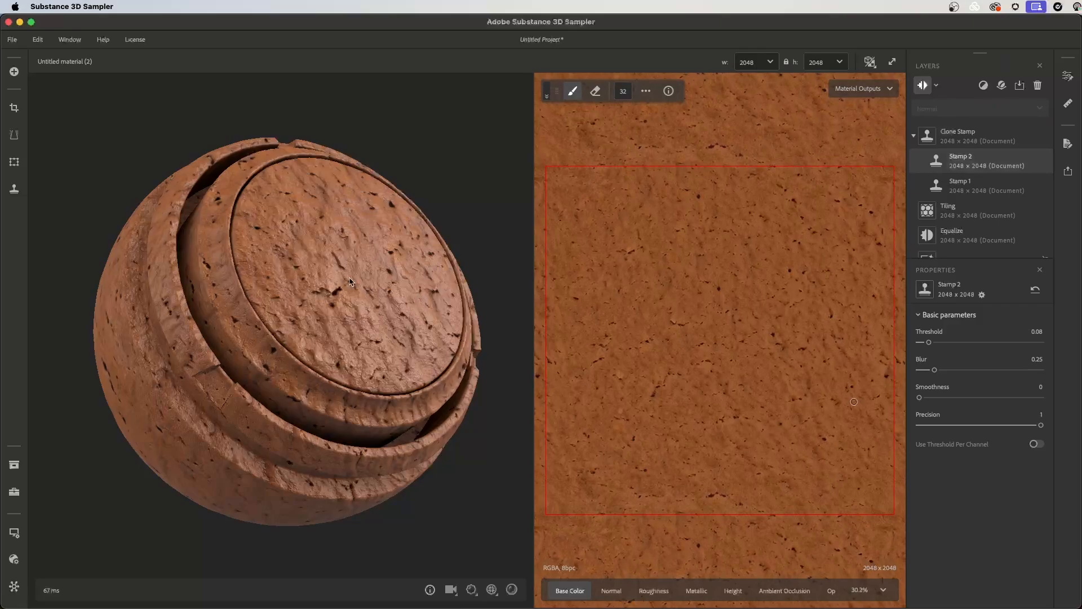
{"action": "right_click_drag", "start_coordinate": [581, 288], "coordinate": [257, 272], "text": "alt"}
{"action": "right_click_drag", "start_coordinate": [805, 252], "coordinate": [552, 290], "text": "alt"}
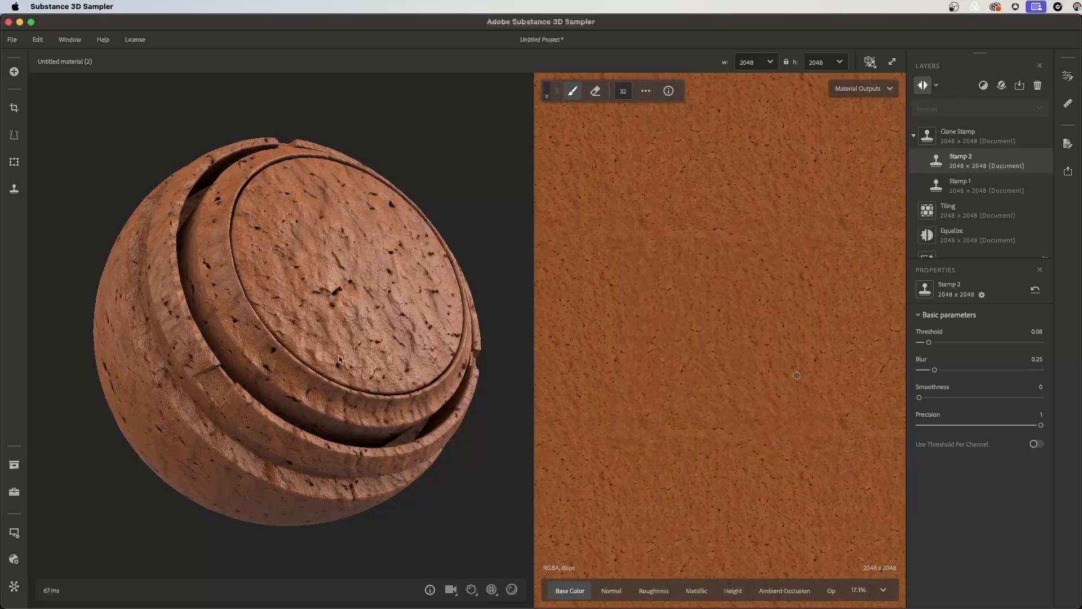
{"action": "left_click_drag", "start_coordinate": [338, 359], "coordinate": [333, 333]}
{"action": "right_click_drag", "start_coordinate": [334, 333], "coordinate": [457, 318]}
{"action": "middle_click_drag", "start_coordinate": [457, 319], "coordinate": [430, 336]}
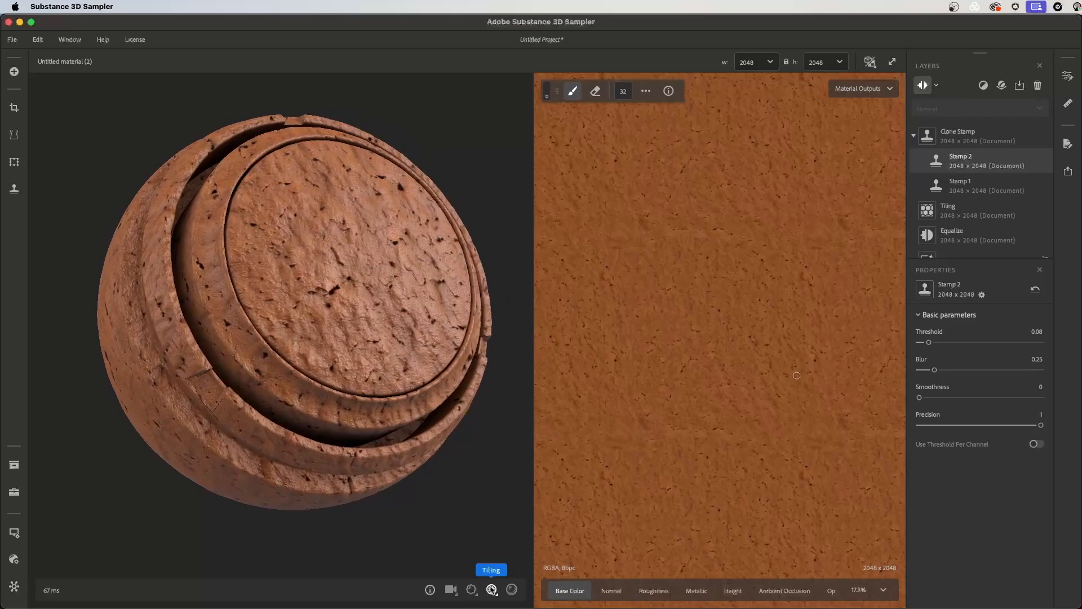
{"action": "left_click", "coordinate": [491, 589]}
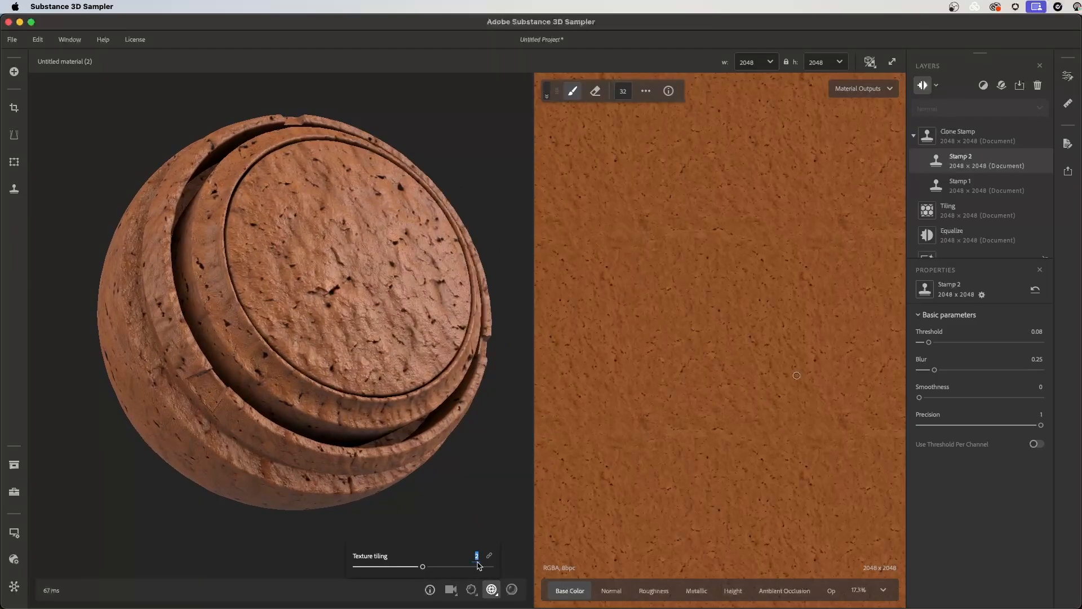
{"action": "key", "text": "Return"}
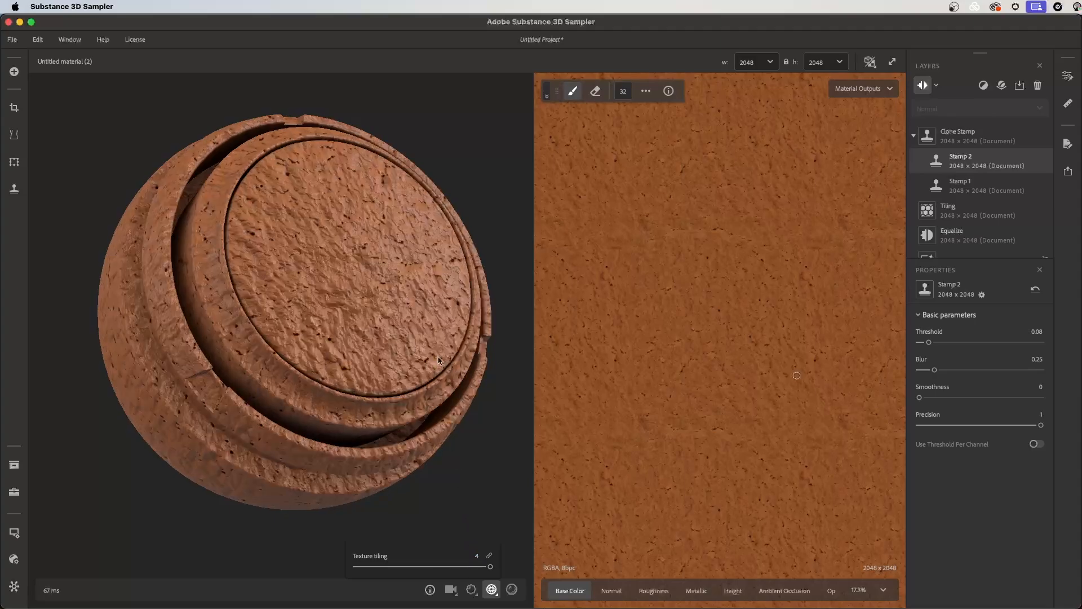
{"action": "left_click_drag", "start_coordinate": [439, 360], "coordinate": [392, 388]}
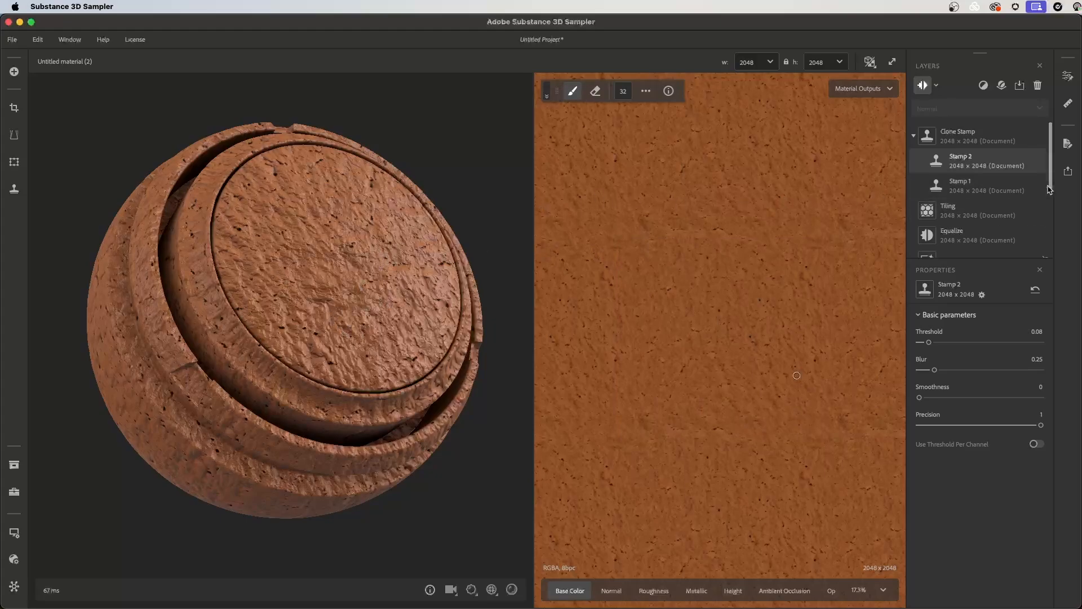
Set the roughness Base value of the Image to Material layer to 0.63 and examine the surface in both views.
{"action": "scroll", "coordinate": [1051, 185], "scroll_direction": "down", "scroll_amount": 10}
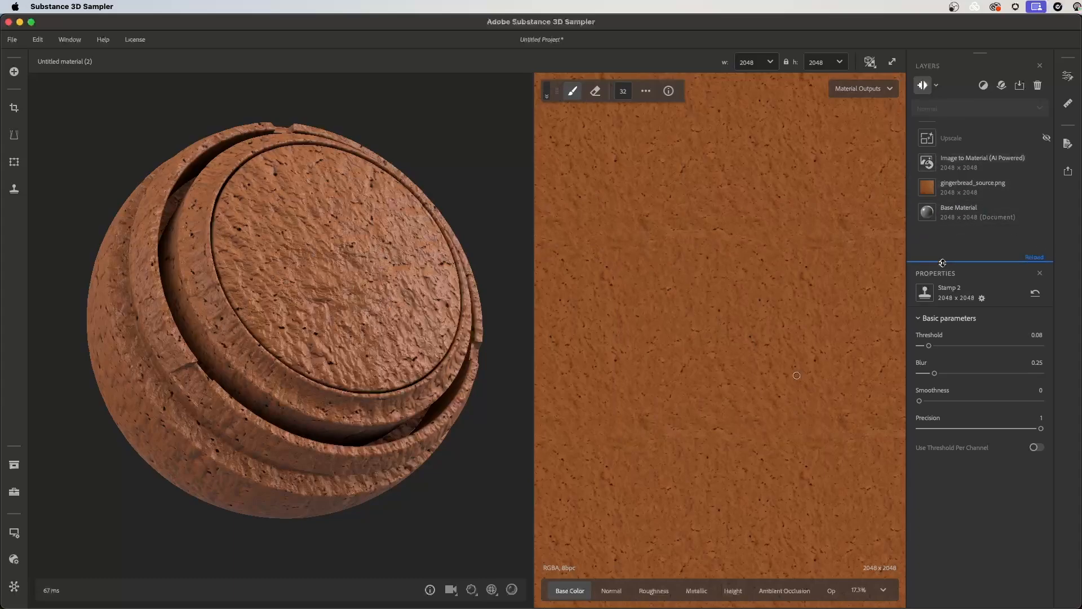
{"action": "left_click", "coordinate": [959, 163]}
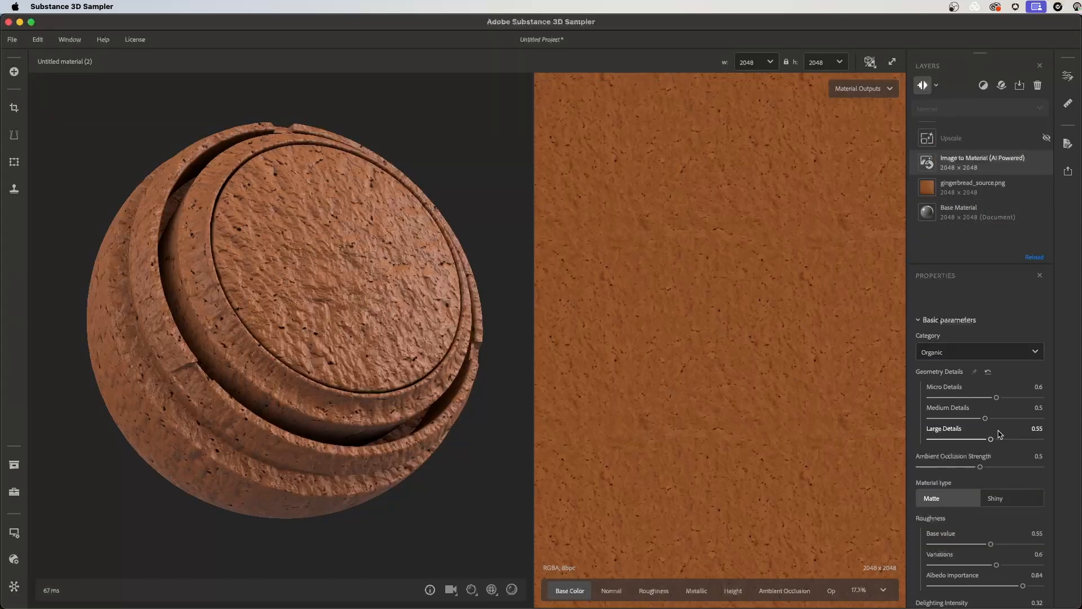
{"action": "scroll", "coordinate": [1048, 434], "scroll_direction": "down", "scroll_amount": 2}
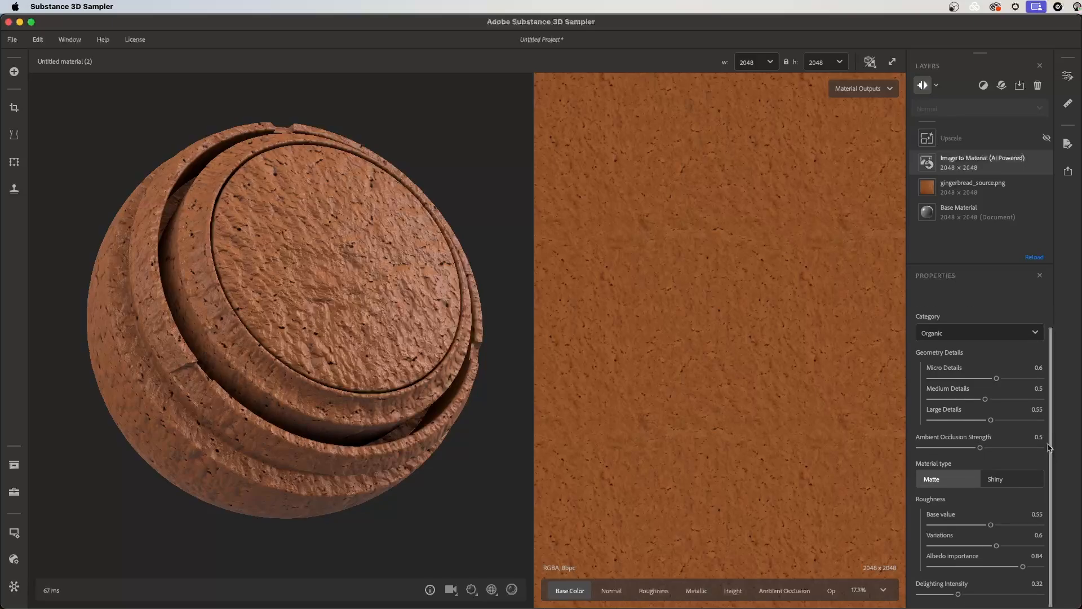
{"action": "left_click_drag", "start_coordinate": [991, 525], "coordinate": [1000, 528]}
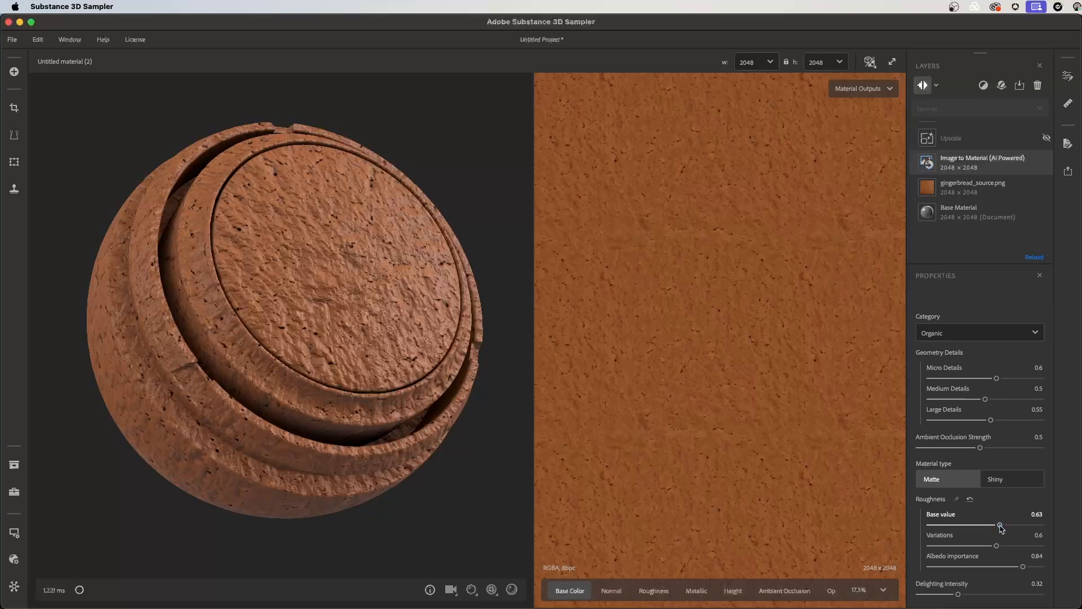
{"action": "mouse_move", "coordinate": [407, 351]}
{"action": "left_mouse_down"}
{"action": "mouse_move", "coordinate": [451, 337]}
{"action": "mouse_move", "coordinate": [396, 346]}
{"action": "left_mouse_up"}
{"action": "right_click_drag", "start_coordinate": [396, 345], "coordinate": [376, 360], "text": "shift"}
{"action": "scroll", "coordinate": [376, 363], "scroll_direction": "down", "scroll_amount": 3}
{"action": "left_click_drag", "start_coordinate": [376, 363], "coordinate": [392, 367]}
{"action": "scroll", "coordinate": [725, 380], "scroll_direction": "up", "scroll_amount": 3}
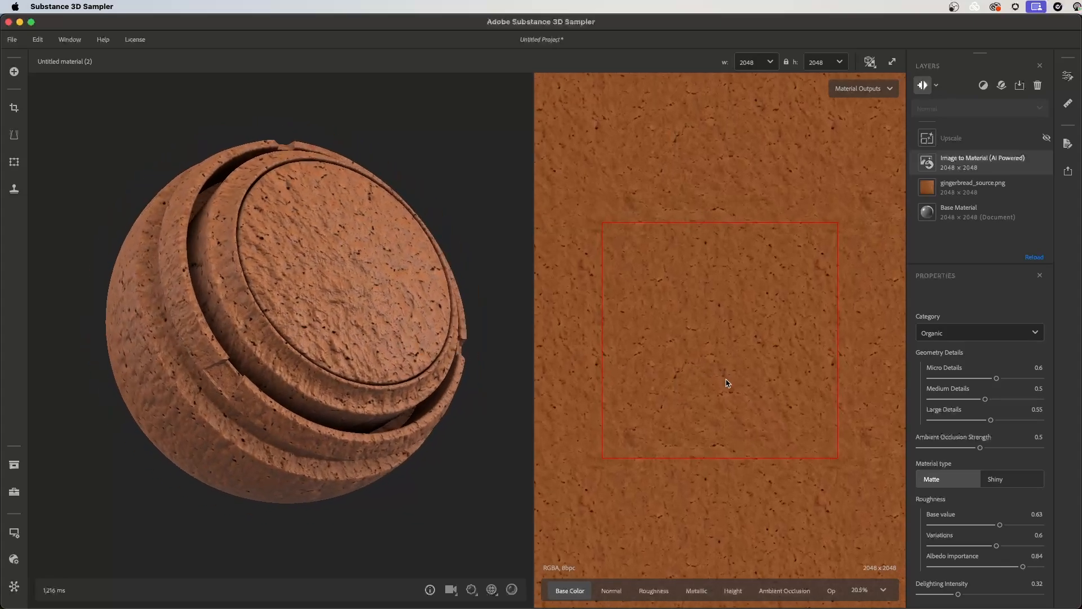
{"action": "key", "text": "space"}
{"action": "scroll", "coordinate": [732, 383], "scroll_direction": "up", "scroll_amount": 4}
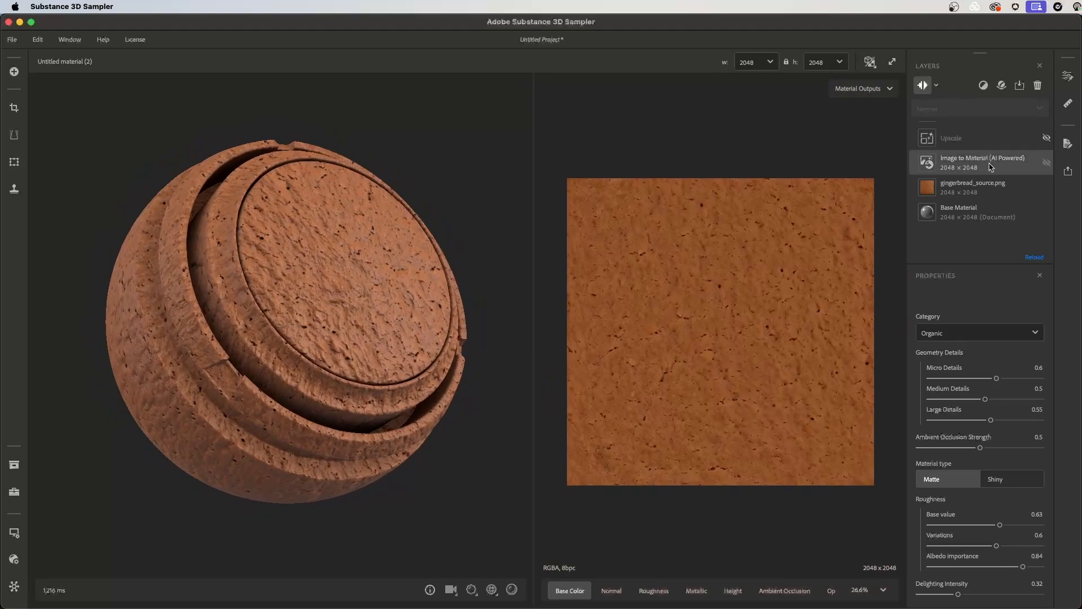
Enlarge the layer stack area and review the layers from Clone Stamp down to Base Material.
{"action": "left_click_drag", "start_coordinate": [978, 264], "coordinate": [979, 353]}
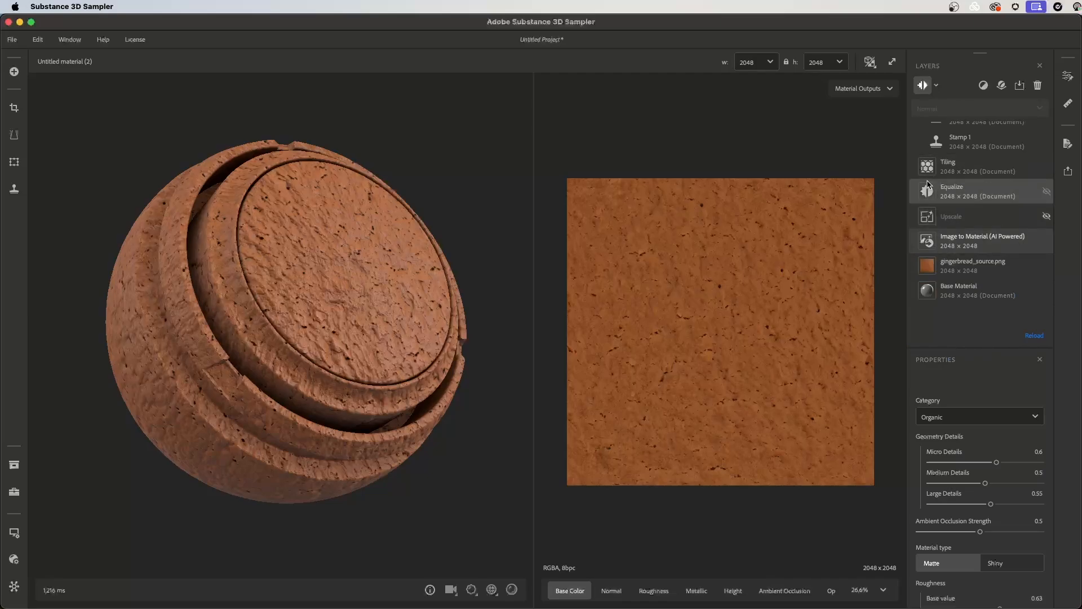
{"action": "scroll", "coordinate": [979, 200], "scroll_direction": "down", "scroll_amount": 3}
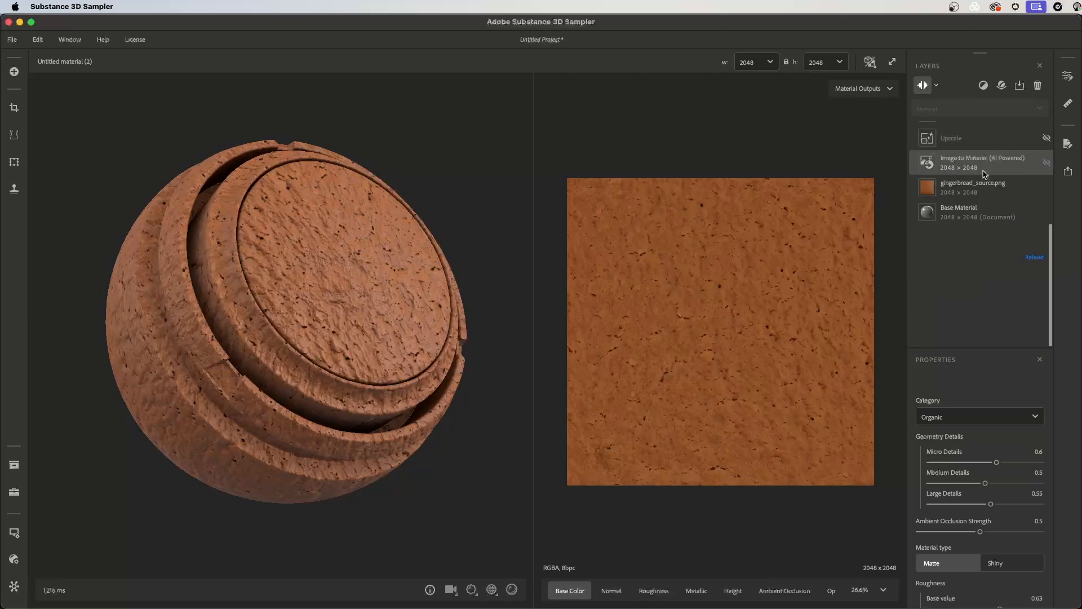
{"action": "scroll", "coordinate": [992, 225], "scroll_direction": "up", "scroll_amount": 5}
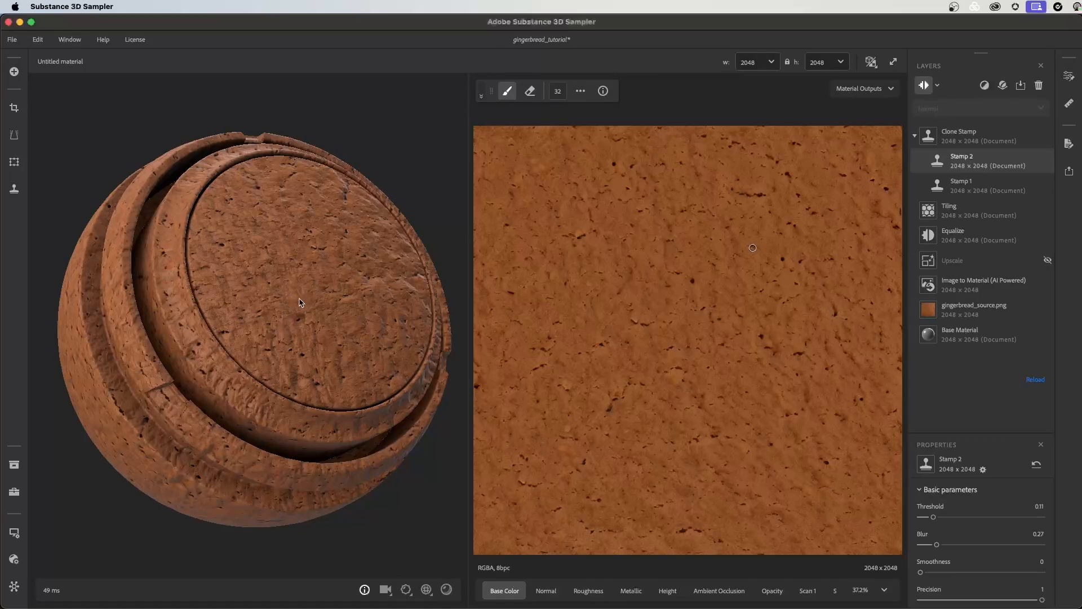
Add a Splatter filter above the Clone Stamp layer and set its Material Input to 1.
{"action": "left_click_drag", "start_coordinate": [299, 300], "coordinate": [300, 232]}
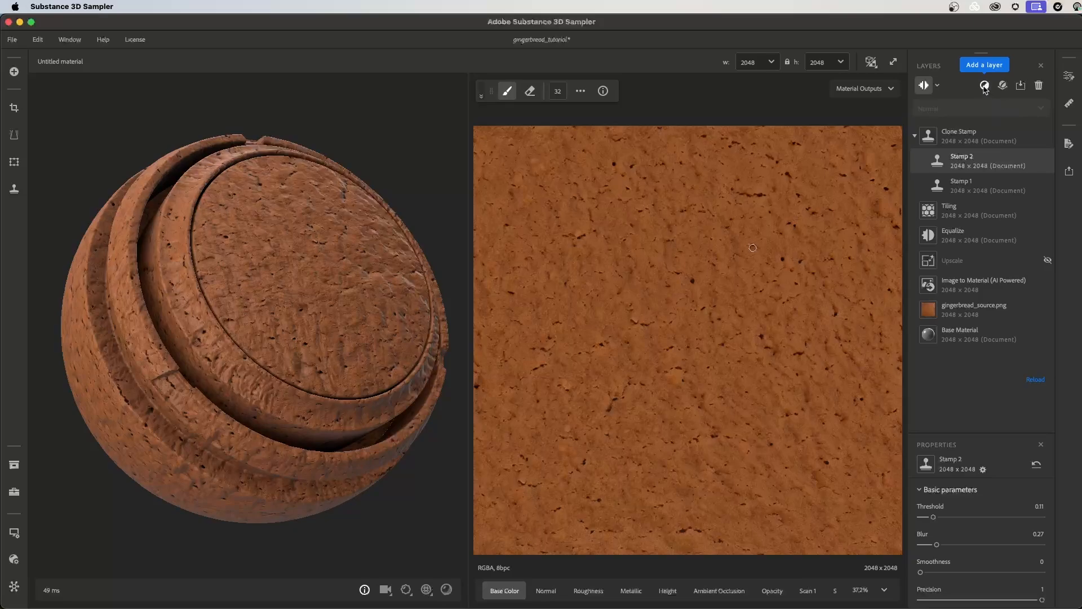
{"action": "left_click", "coordinate": [985, 85]}
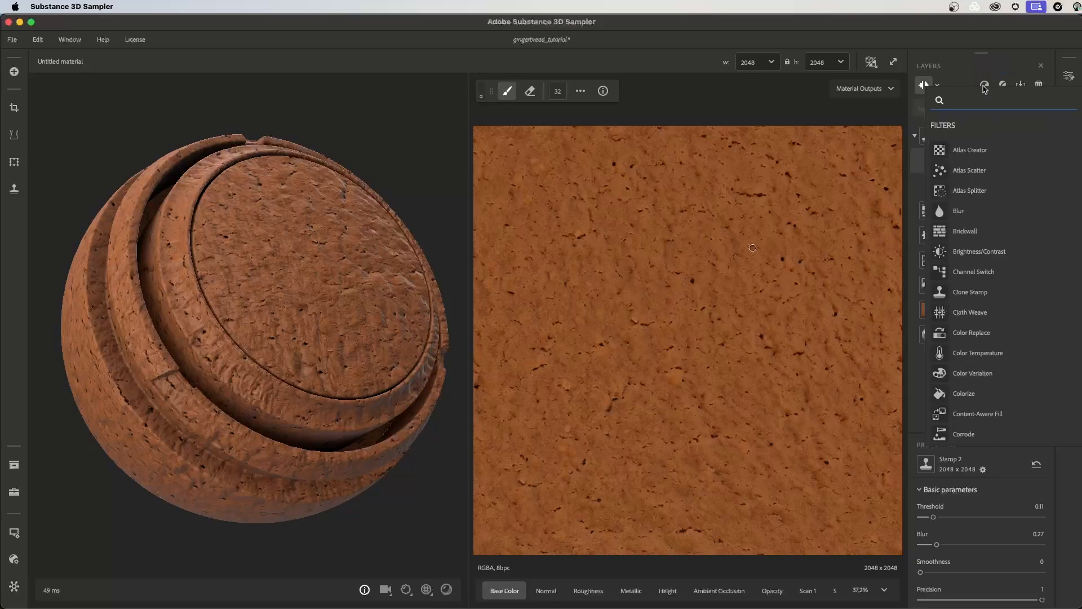
{"action": "type", "text": "spl"}
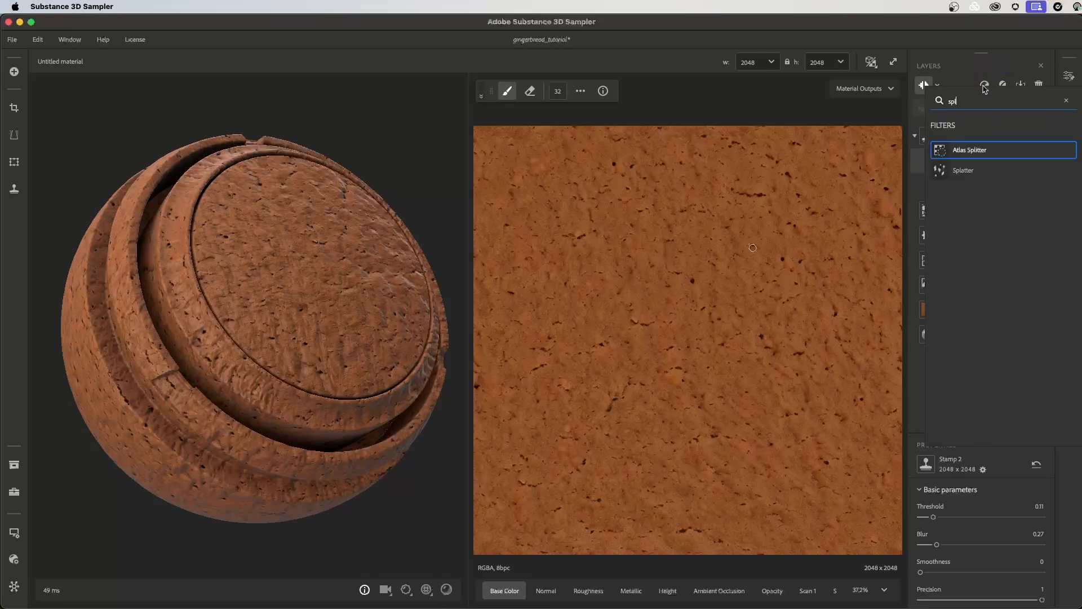
{"action": "left_click", "coordinate": [976, 175]}
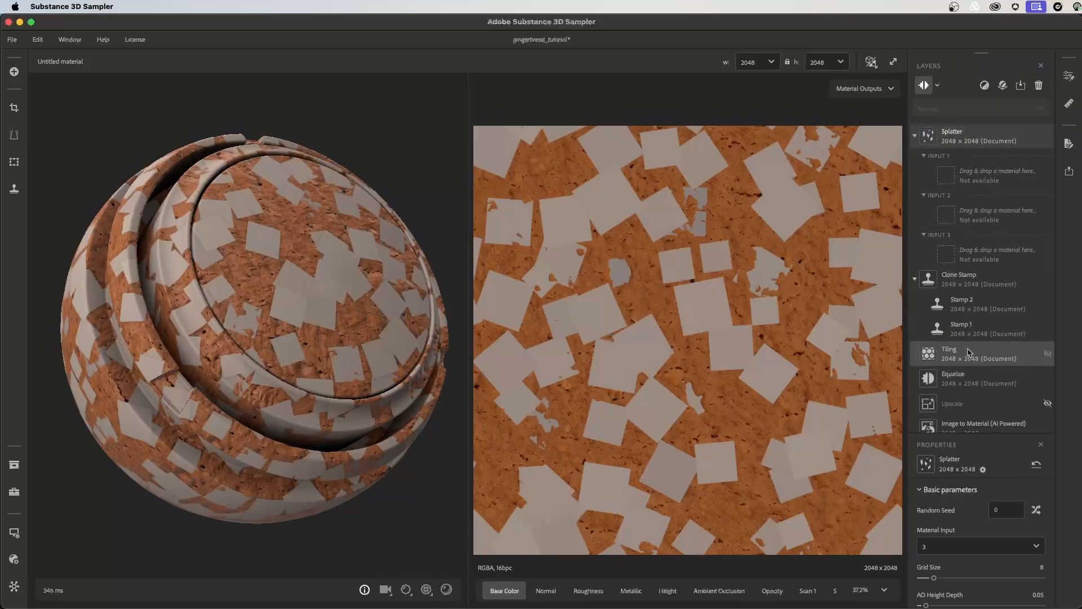
{"action": "left_click_drag", "start_coordinate": [1024, 433], "coordinate": [1024, 303]}
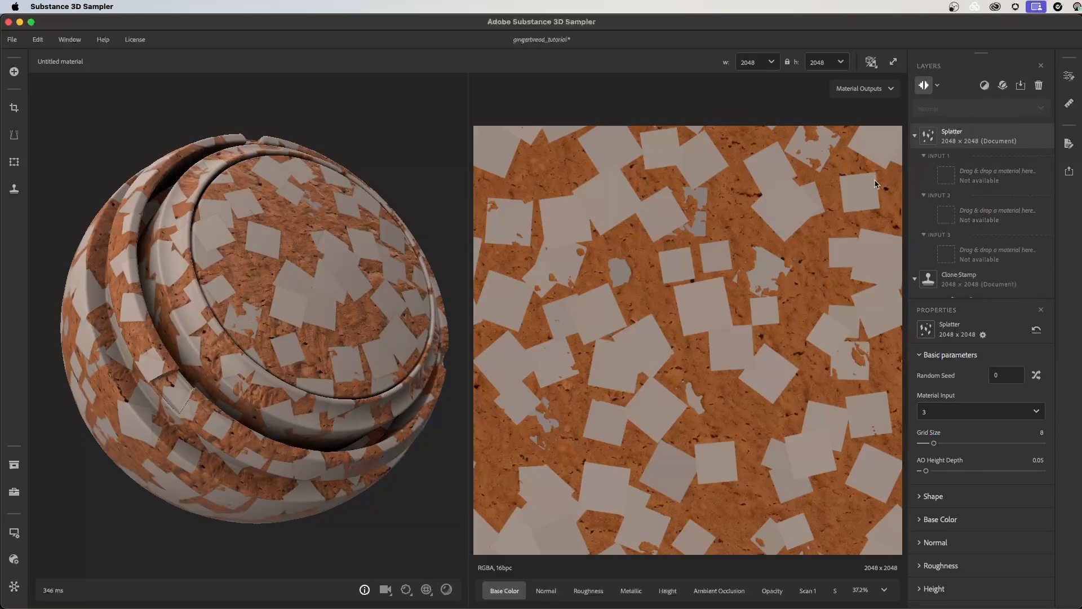
{"action": "left_click", "coordinate": [952, 418]}
{"action": "left_click", "coordinate": [941, 435]}
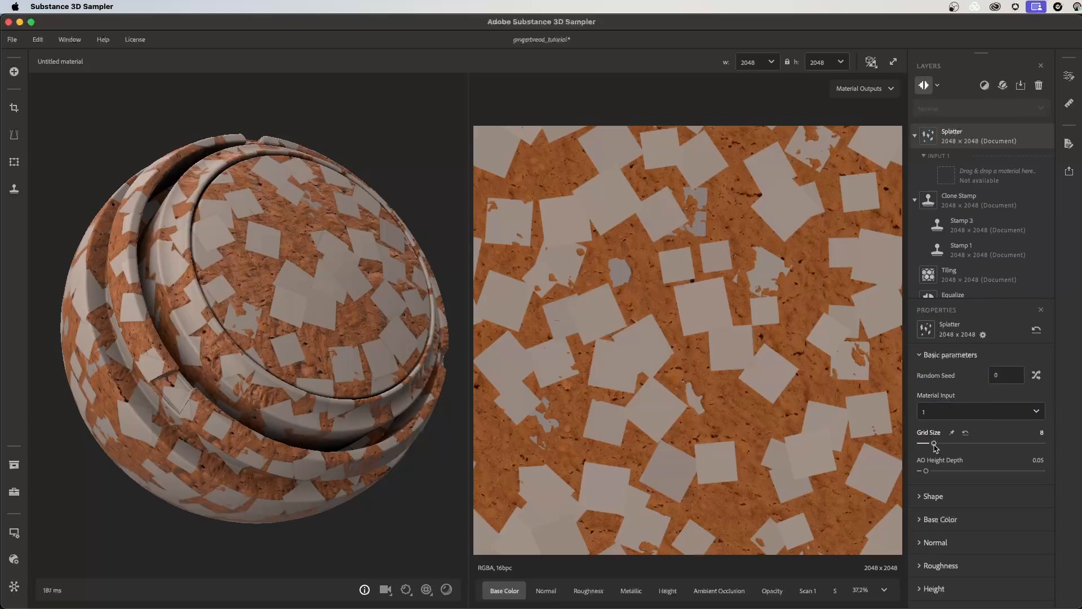
Set the Splatter's Grid Size to 35 and its shape Scale to 0.33, and inspect the scattered pieces up close.
{"action": "left_click_drag", "start_coordinate": [936, 447], "coordinate": [987, 449]}
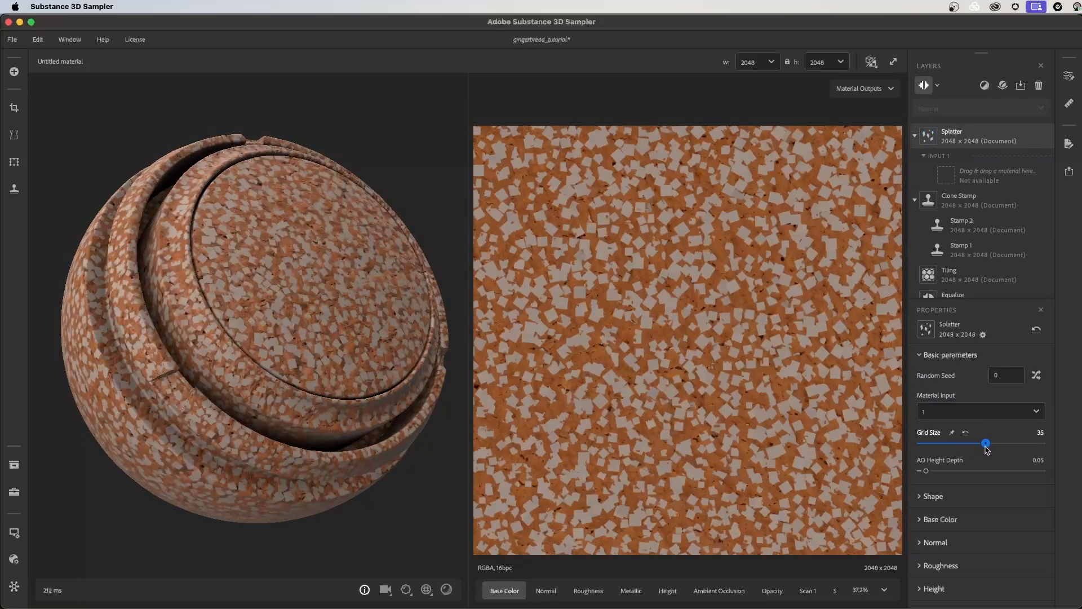
{"action": "left_click", "coordinate": [921, 497]}
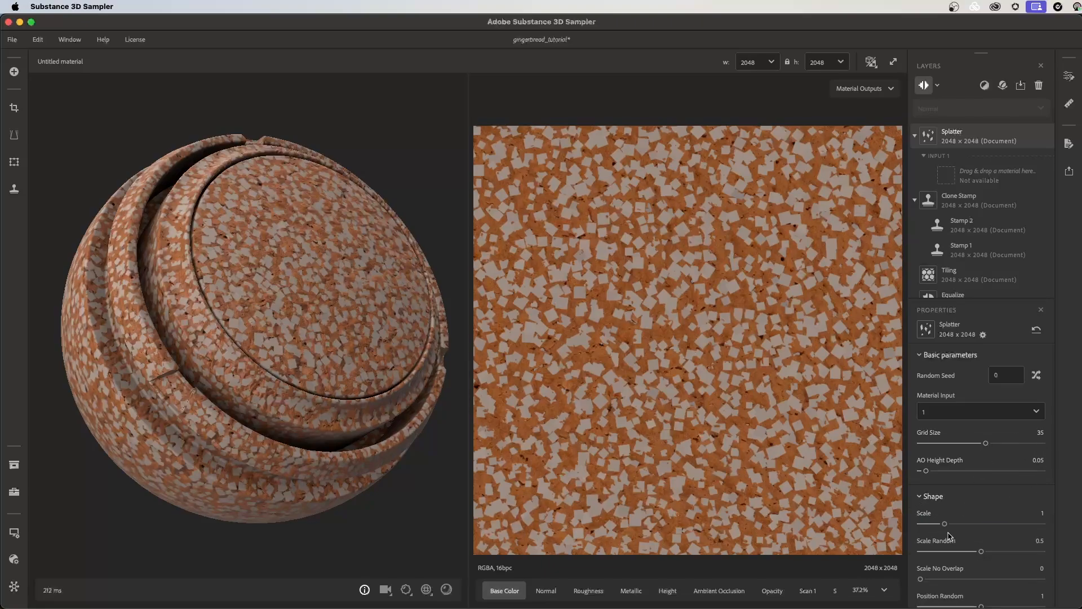
{"action": "left_click_drag", "start_coordinate": [945, 524], "coordinate": [929, 524]}
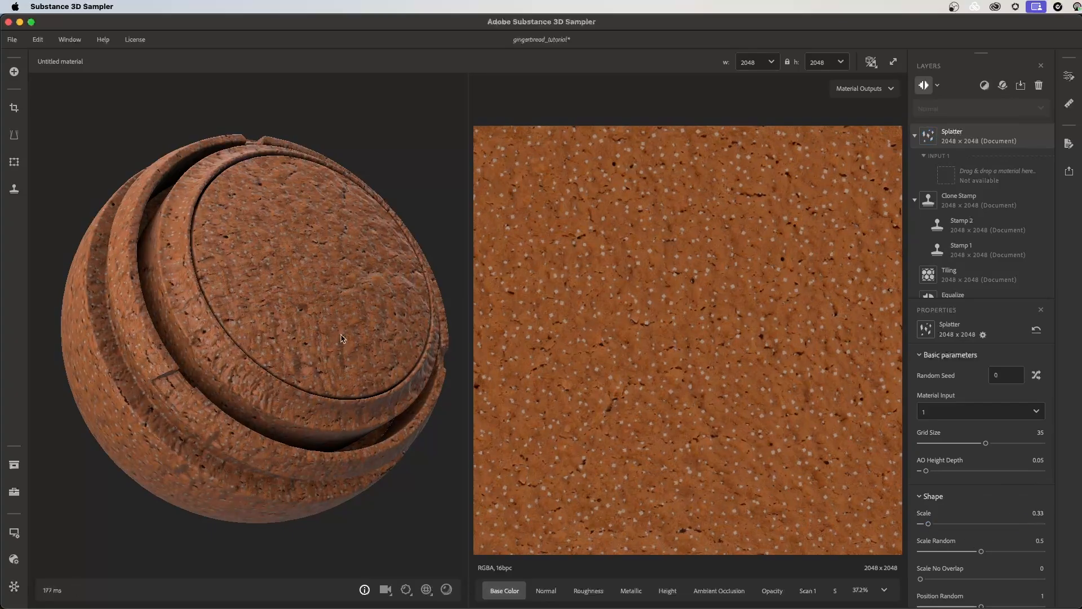
{"action": "scroll", "coordinate": [367, 352], "scroll_direction": "up", "scroll_amount": 3}
{"action": "scroll", "coordinate": [367, 353], "scroll_direction": "up", "scroll_amount": 3}
{"action": "scroll", "coordinate": [728, 400], "scroll_direction": "up", "scroll_amount": 4}
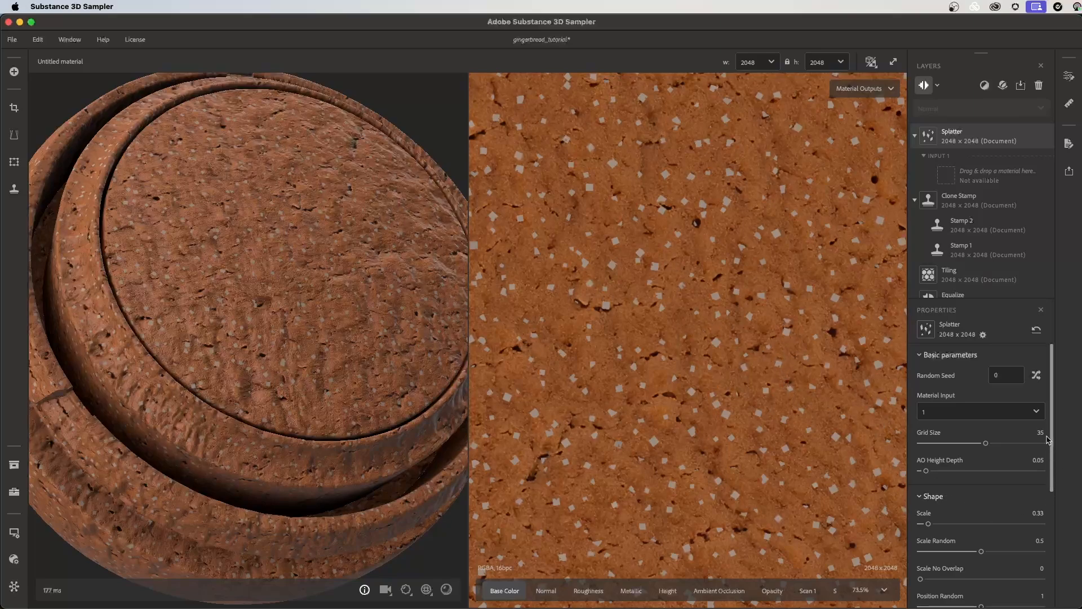
Randomize the splattered shapes with Scale Random 0.63, Position Random 1.94 and Rotation Random 0.83.
{"action": "left_click_drag", "start_coordinate": [1052, 440], "coordinate": [1053, 503]}
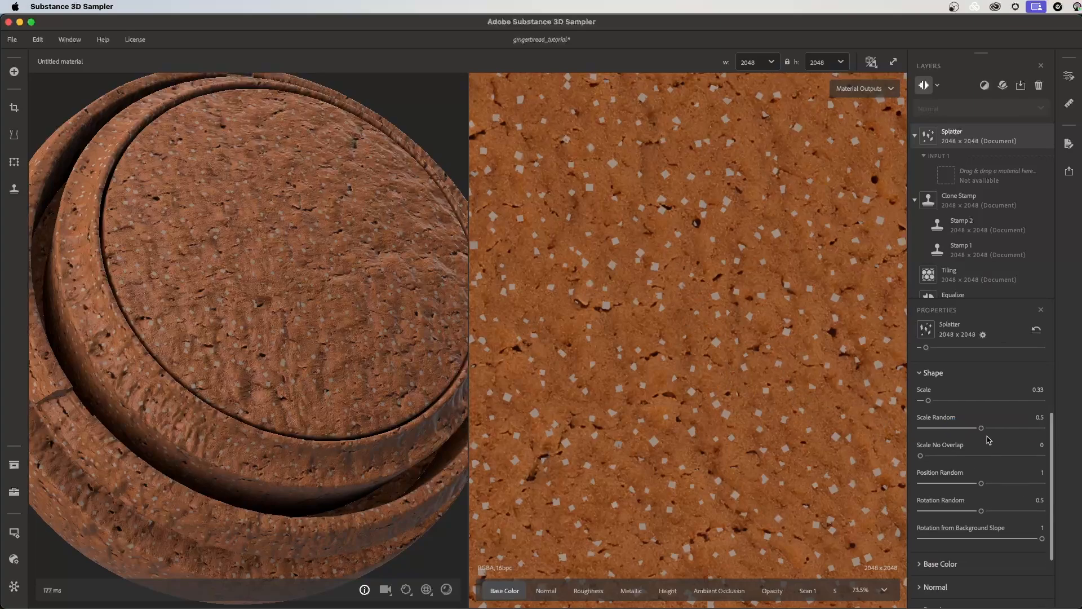
{"action": "mouse_move", "coordinate": [984, 431]}
{"action": "left_mouse_down"}
{"action": "mouse_move", "coordinate": [1015, 434]}
{"action": "mouse_move", "coordinate": [998, 437]}
{"action": "left_mouse_up"}
{"action": "left_click_drag", "start_coordinate": [981, 483], "coordinate": [1037, 483]}
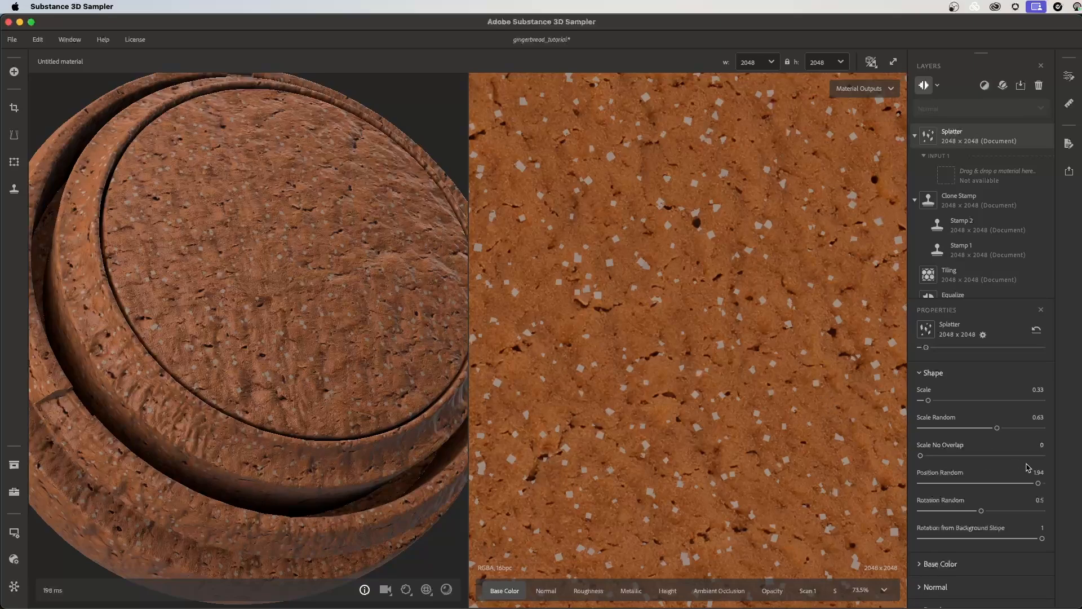
{"action": "left_click_drag", "start_coordinate": [1013, 512], "coordinate": [1021, 515]}
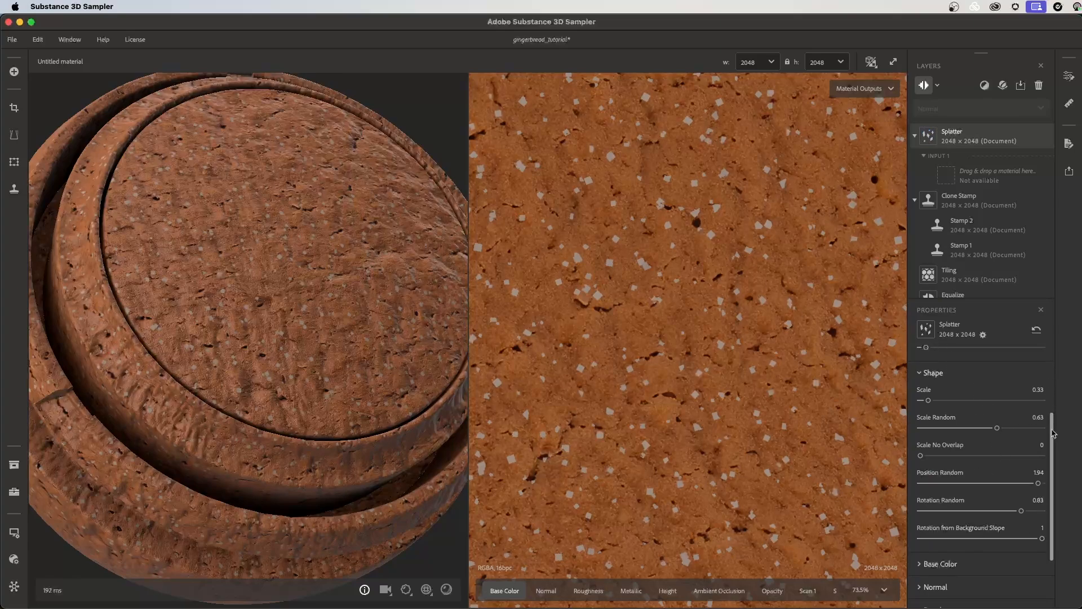
Try a Splatter Height Offset of -0.1, change it to -0.04, and examine how the pieces sit in the surface.
{"action": "scroll", "coordinate": [1053, 432], "scroll_direction": "down", "scroll_amount": 3}
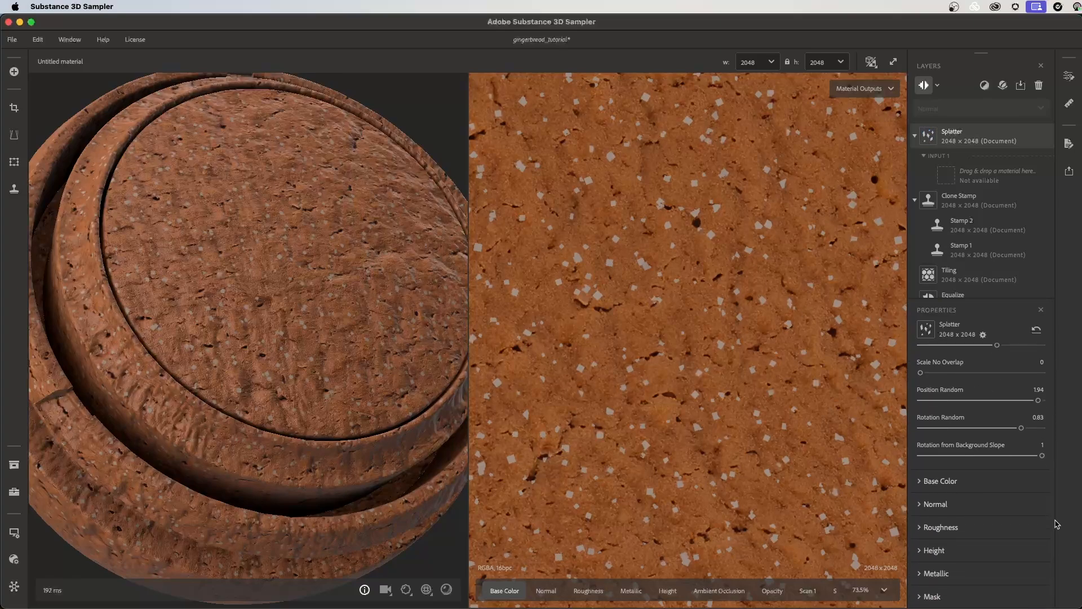
{"action": "left_click", "coordinate": [933, 550]}
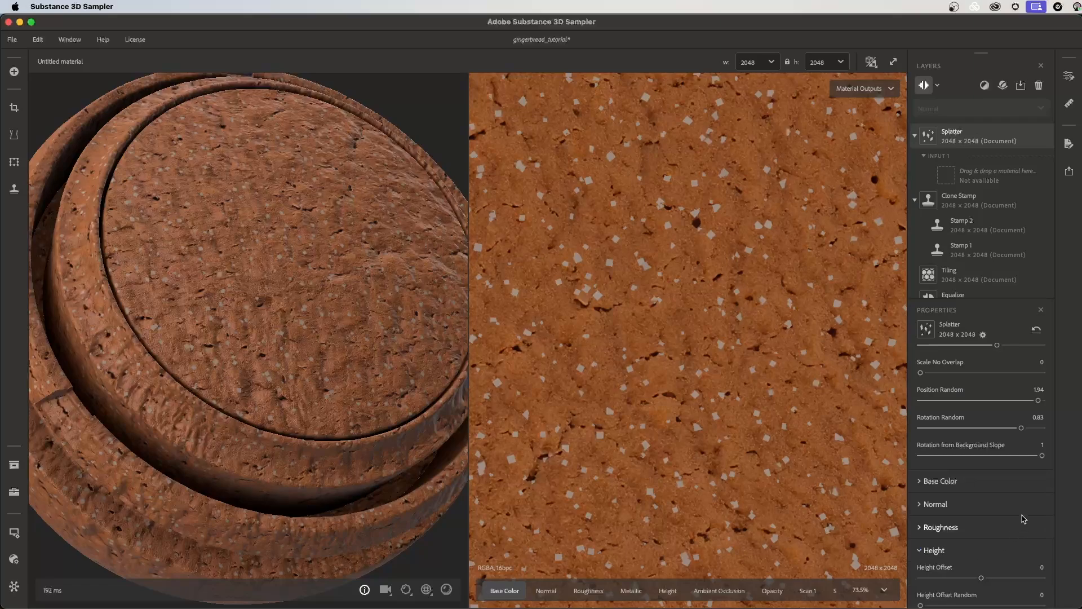
{"action": "scroll", "coordinate": [1054, 456], "scroll_direction": "down", "scroll_amount": 6}
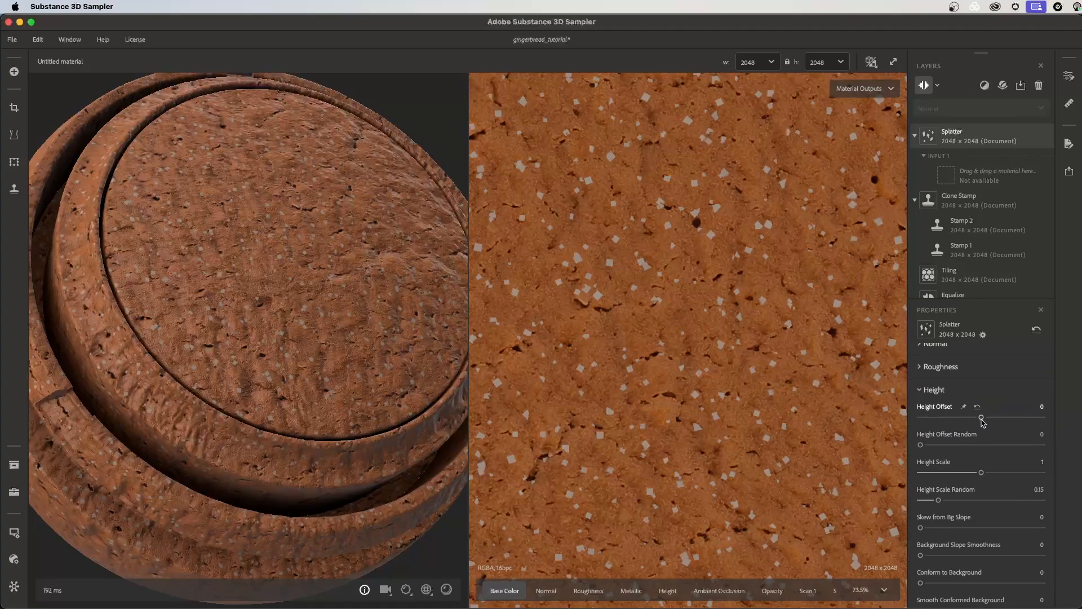
{"action": "left_click_drag", "start_coordinate": [982, 418], "coordinate": [975, 420]}
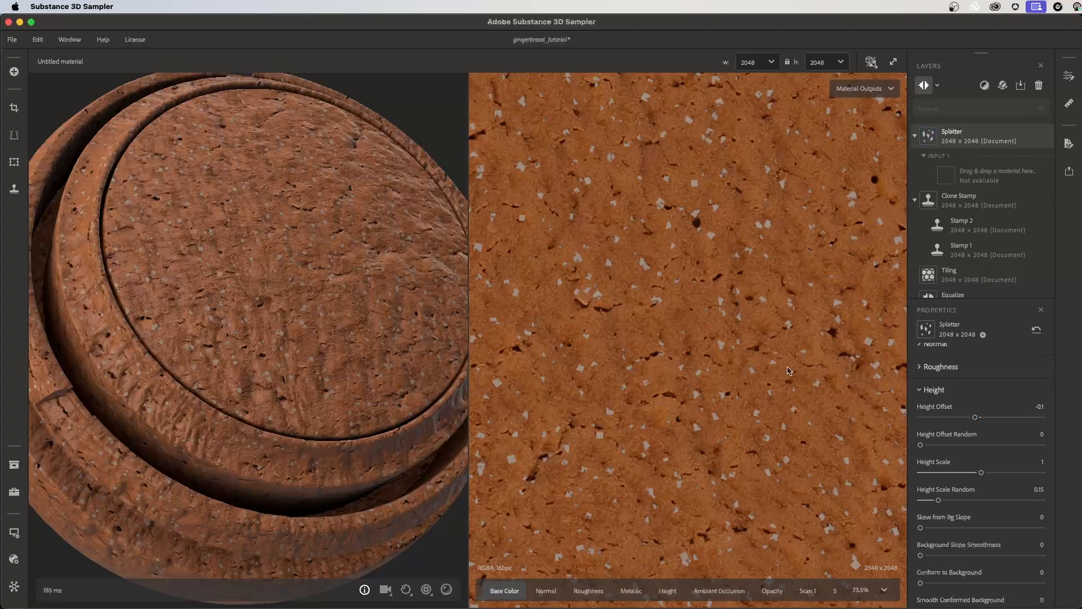
{"action": "scroll", "coordinate": [838, 308], "scroll_direction": "up", "scroll_amount": 5}
{"action": "middle_click_drag", "start_coordinate": [837, 305], "coordinate": [787, 327]}
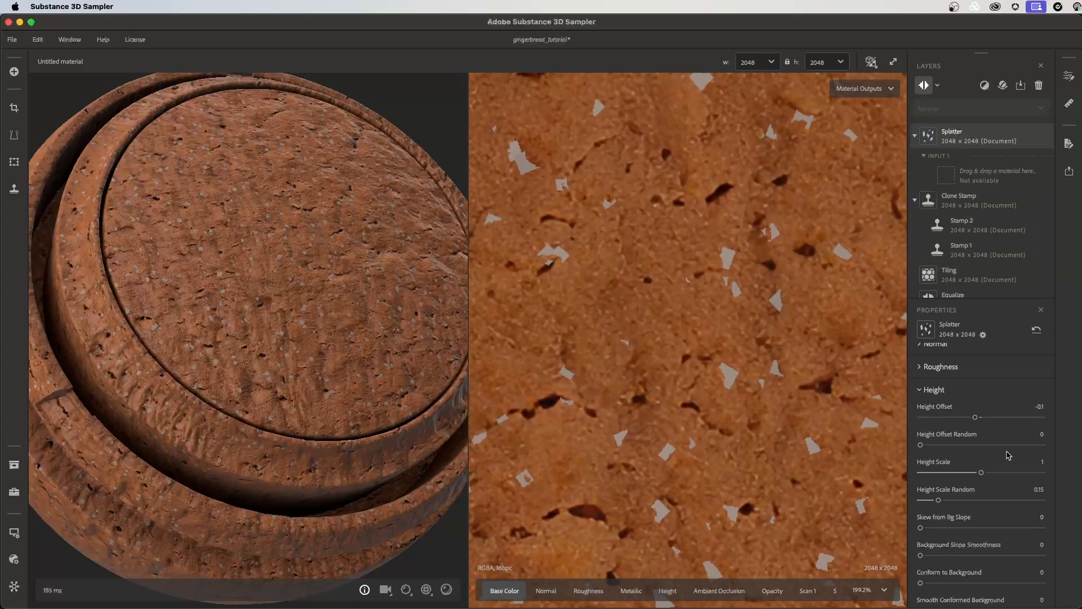
{"action": "left_click_drag", "start_coordinate": [976, 417], "coordinate": [982, 426]}
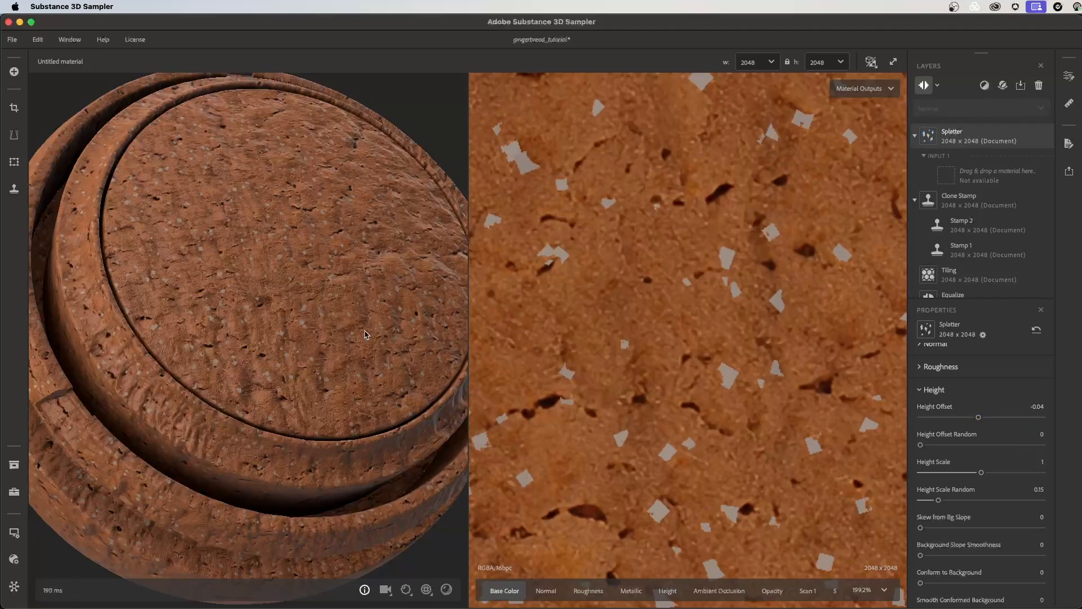
{"action": "scroll", "coordinate": [344, 293], "scroll_direction": "down", "scroll_amount": 2}
{"action": "left_click_drag", "start_coordinate": [342, 291], "coordinate": [324, 288]}
{"action": "scroll", "coordinate": [333, 288], "scroll_direction": "down", "scroll_amount": 3}
{"action": "scroll", "coordinate": [727, 350], "scroll_direction": "down", "scroll_amount": 5}
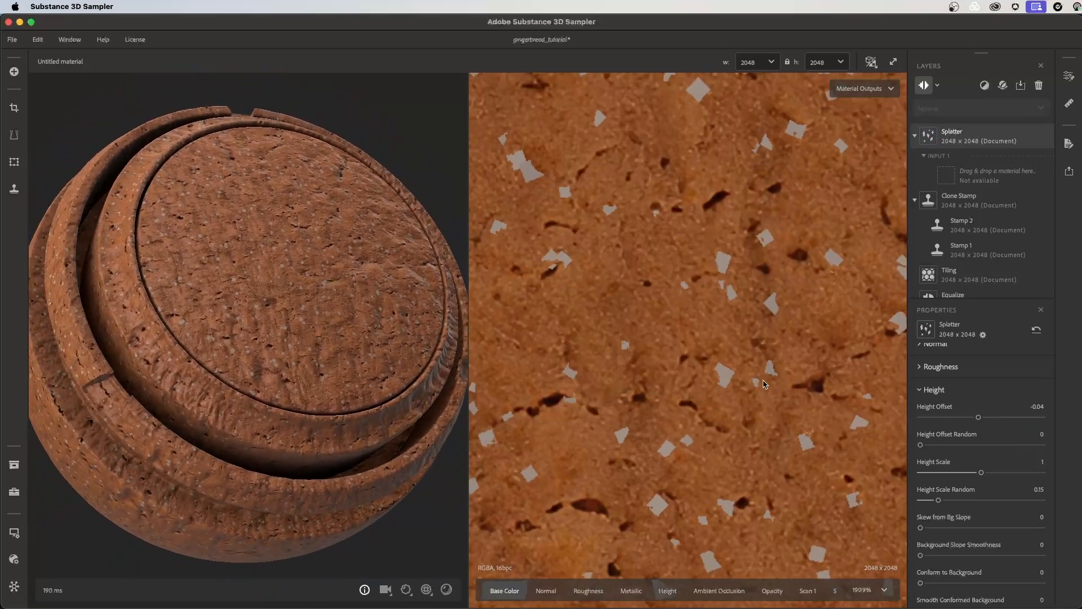
Assign the Base Material from the starter assets to the Splatter's Input 1.
{"action": "scroll", "coordinate": [744, 356], "scroll_direction": "up", "scroll_amount": 2}
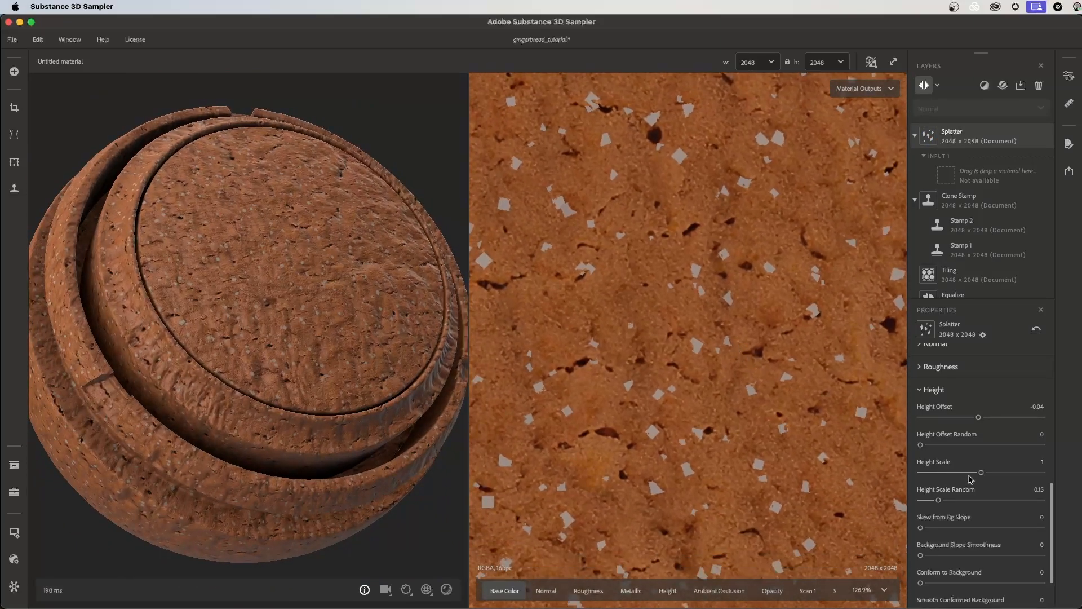
{"action": "scroll", "coordinate": [951, 416], "scroll_direction": "up", "scroll_amount": 1}
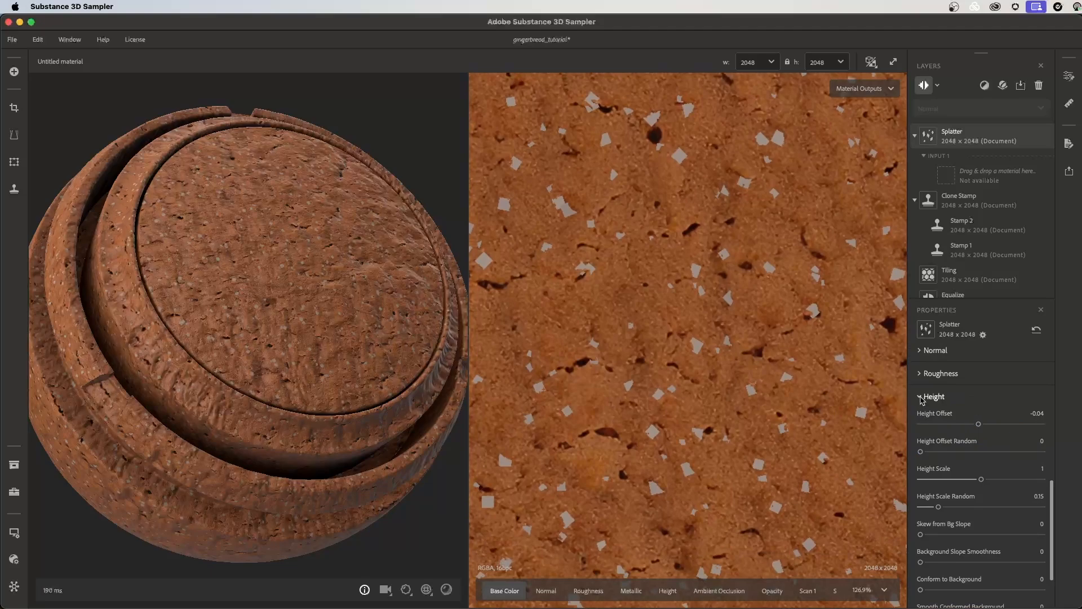
{"action": "left_click", "coordinate": [931, 397]}
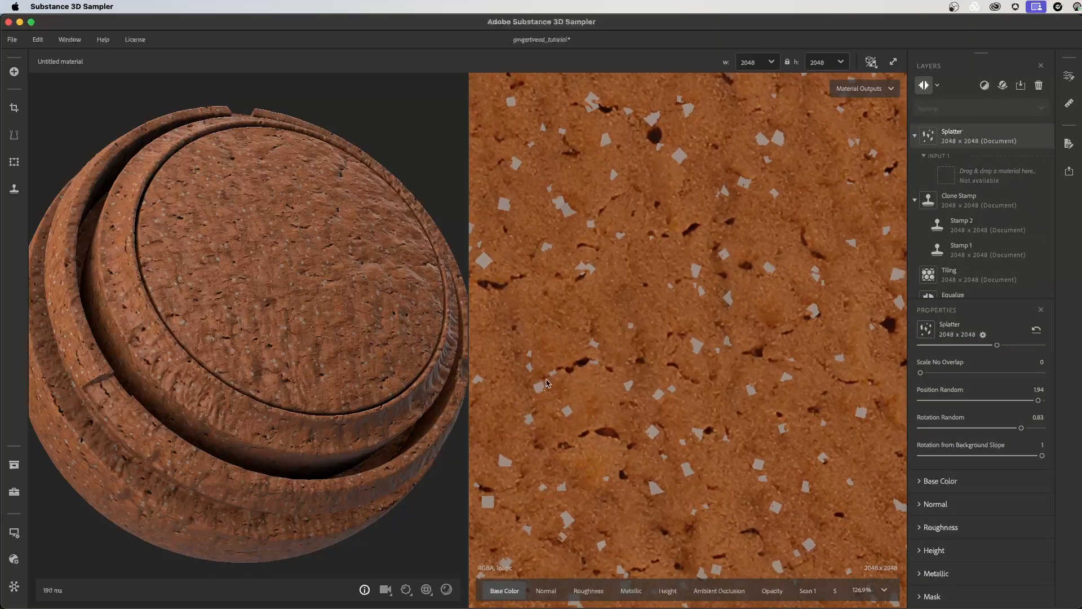
{"action": "left_click", "coordinate": [15, 466]}
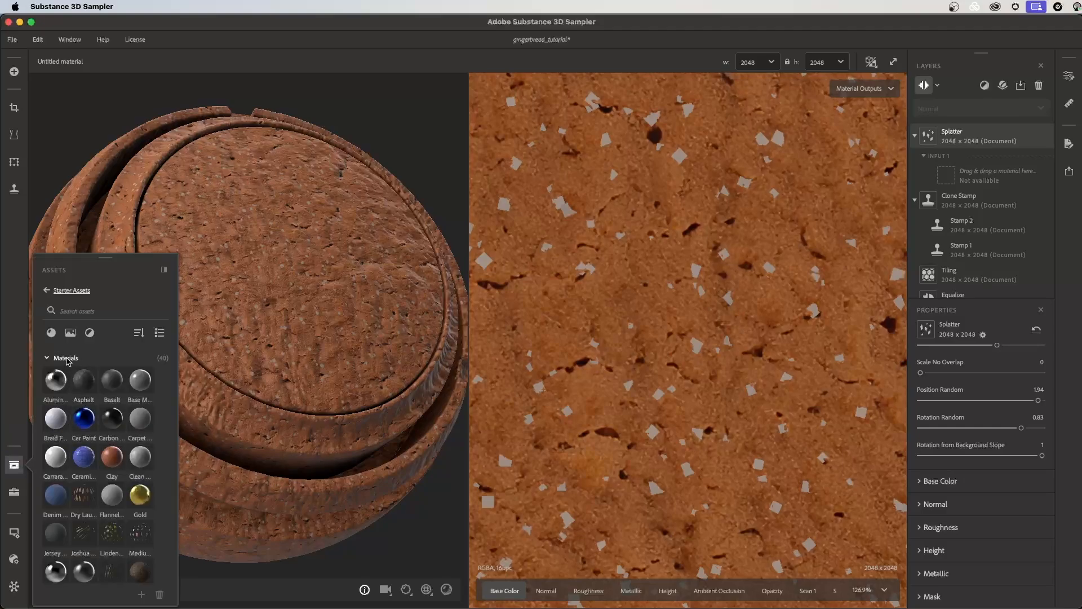
{"action": "mouse_move", "coordinate": [141, 392]}
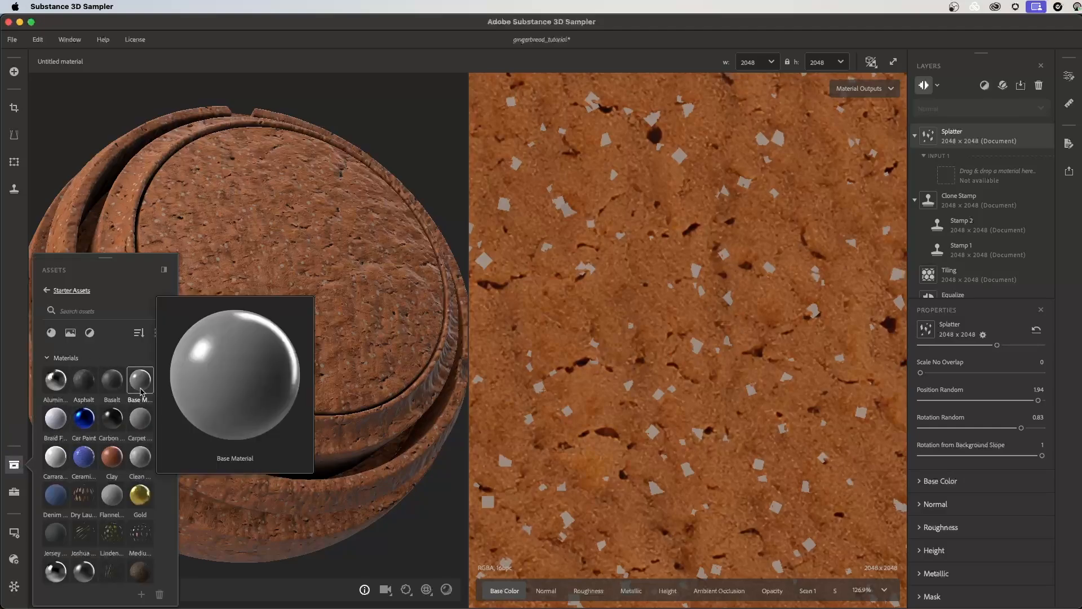
{"action": "left_click_drag", "start_coordinate": [143, 385], "coordinate": [1022, 178]}
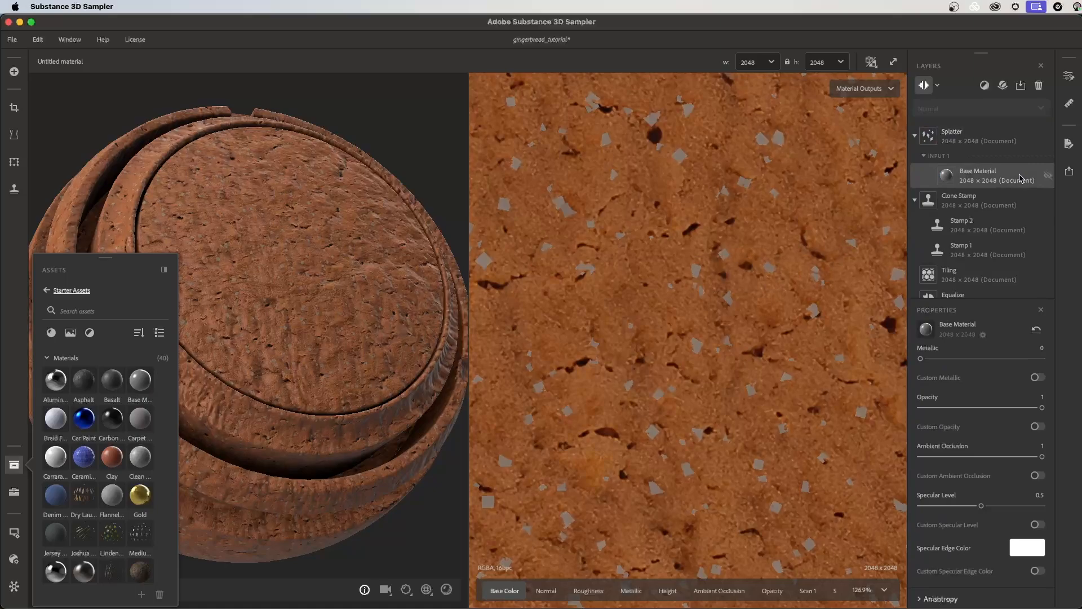
{"action": "left_click", "coordinate": [15, 464]}
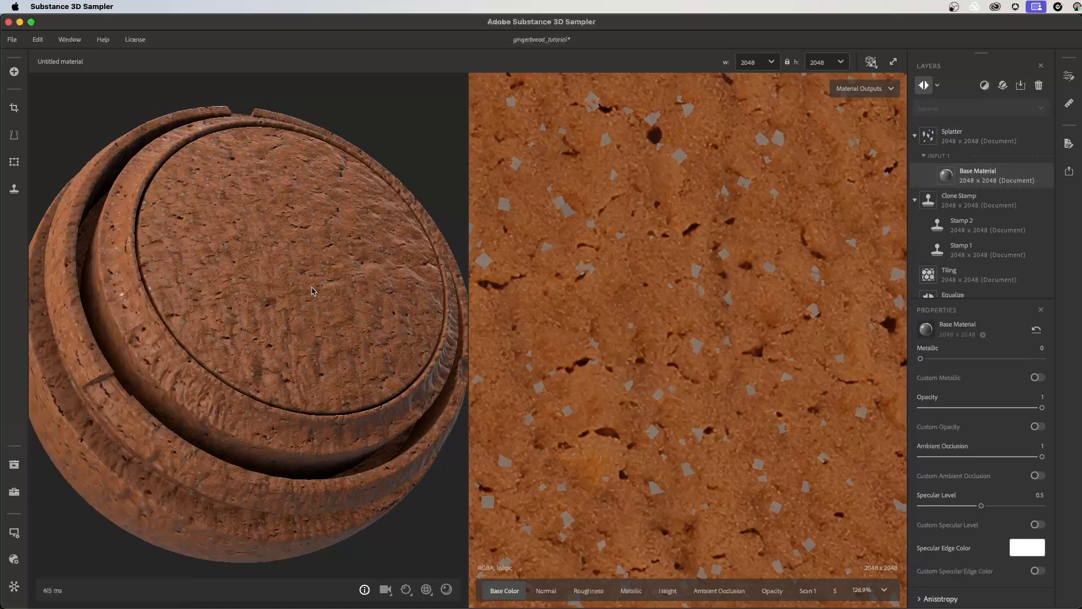
Set the Base Material's base color to light grey #A6A6A6 after trying near-white #F8F8F8.
{"action": "right_click_drag", "start_coordinate": [331, 327], "coordinate": [365, 331], "text": "shift"}
{"action": "left_click_drag", "start_coordinate": [293, 315], "coordinate": [331, 331]}
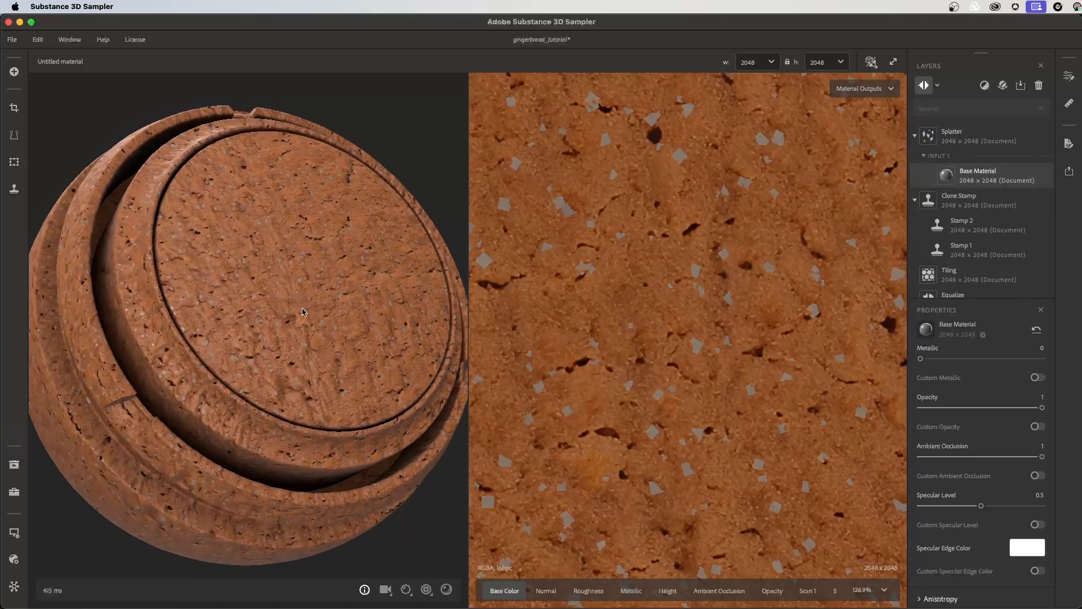
{"action": "scroll", "coordinate": [332, 331], "scroll_direction": "up", "scroll_amount": 1}
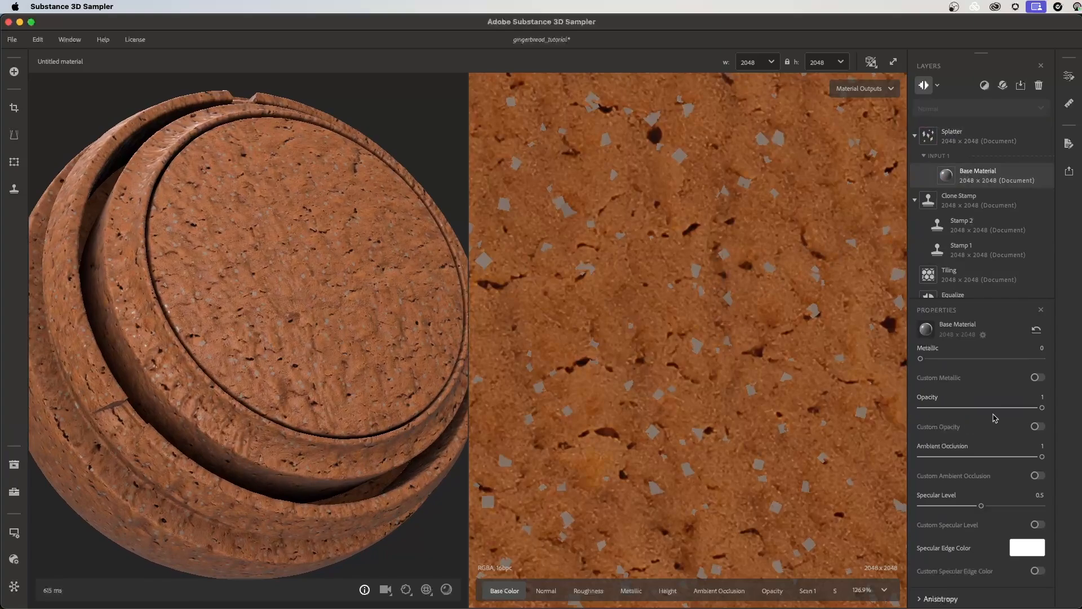
{"action": "scroll", "coordinate": [995, 418], "scroll_direction": "down", "scroll_amount": 3}
{"action": "scroll", "coordinate": [958, 433], "scroll_direction": "up", "scroll_amount": 8}
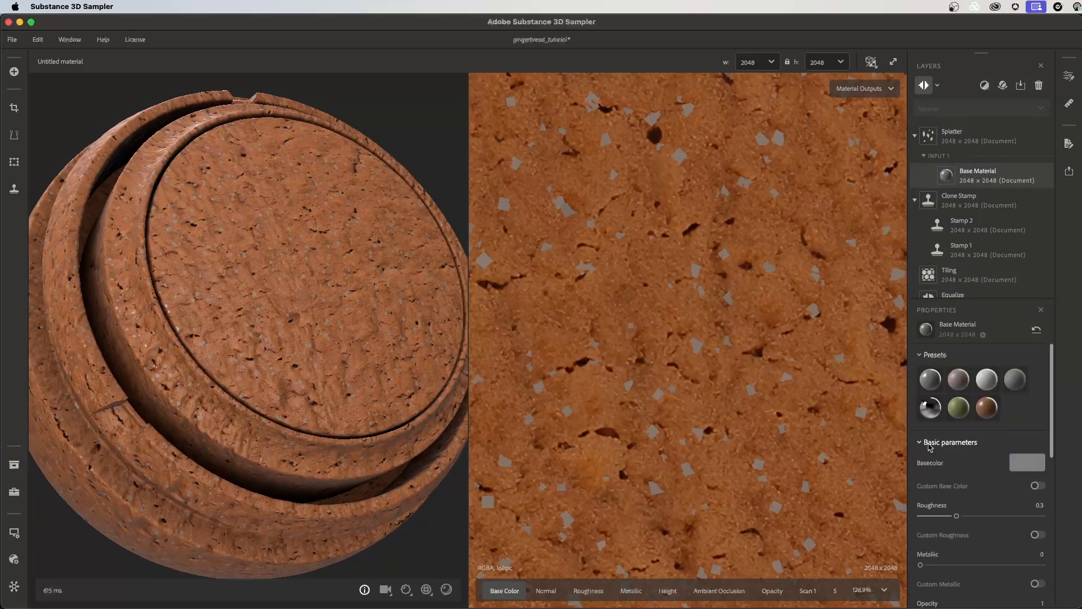
{"action": "left_click", "coordinate": [1021, 468]}
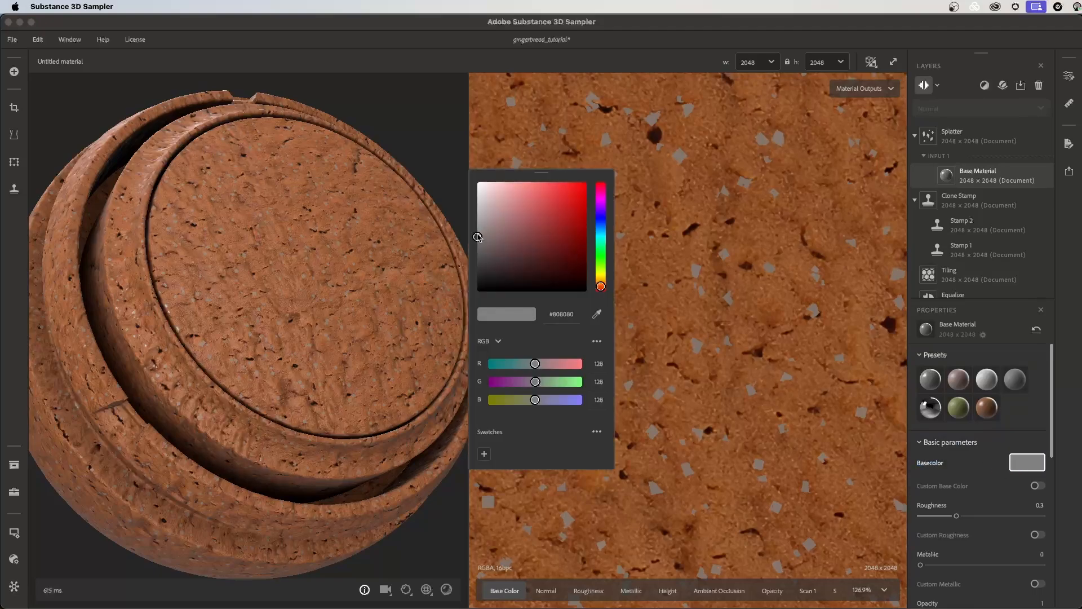
{"action": "left_click_drag", "start_coordinate": [477, 236], "coordinate": [477, 186]}
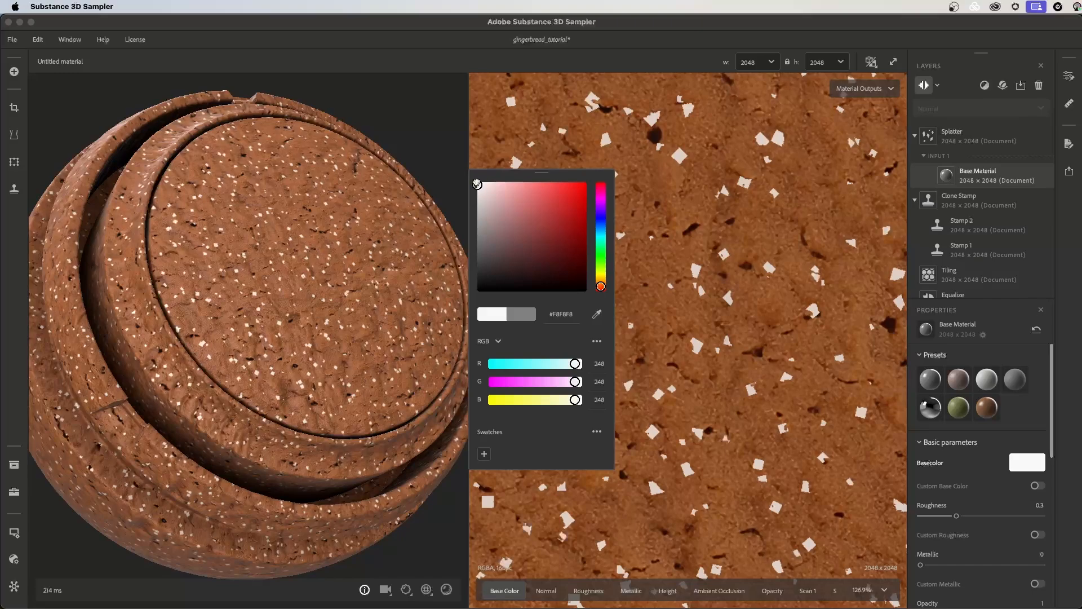
{"action": "left_click_drag", "start_coordinate": [476, 183], "coordinate": [496, 224]}
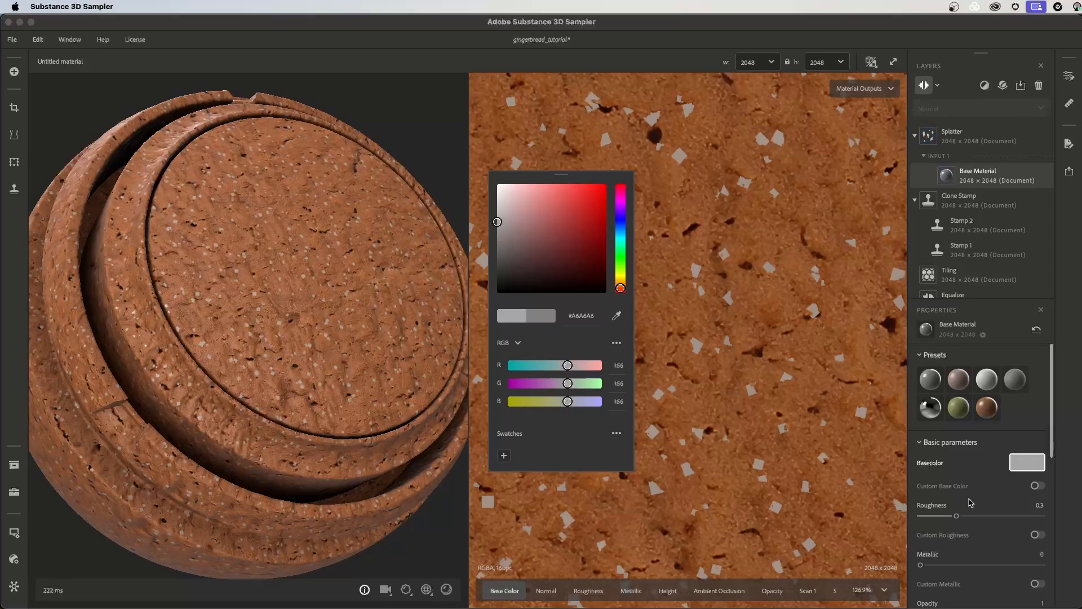
Set the Base Material's Roughness to 0.05 and Metallic to 0.38, and check the reflections on the preview.
{"action": "left_click_drag", "start_coordinate": [952, 521], "coordinate": [926, 520]}
{"action": "left_click_drag", "start_coordinate": [417, 360], "coordinate": [394, 336]}
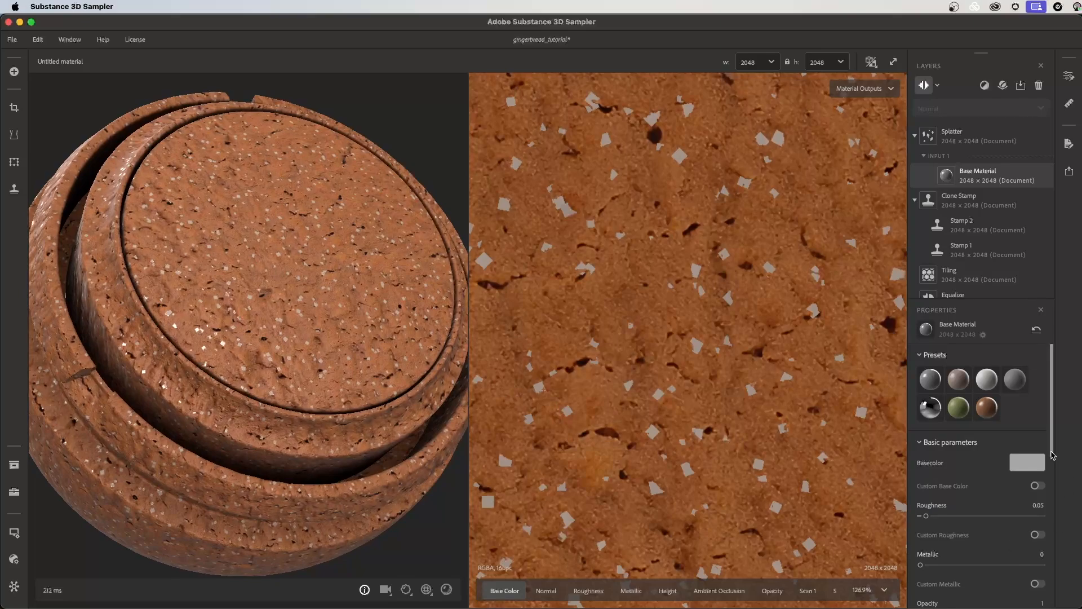
{"action": "scroll", "coordinate": [1052, 441], "scroll_direction": "down", "scroll_amount": 3}
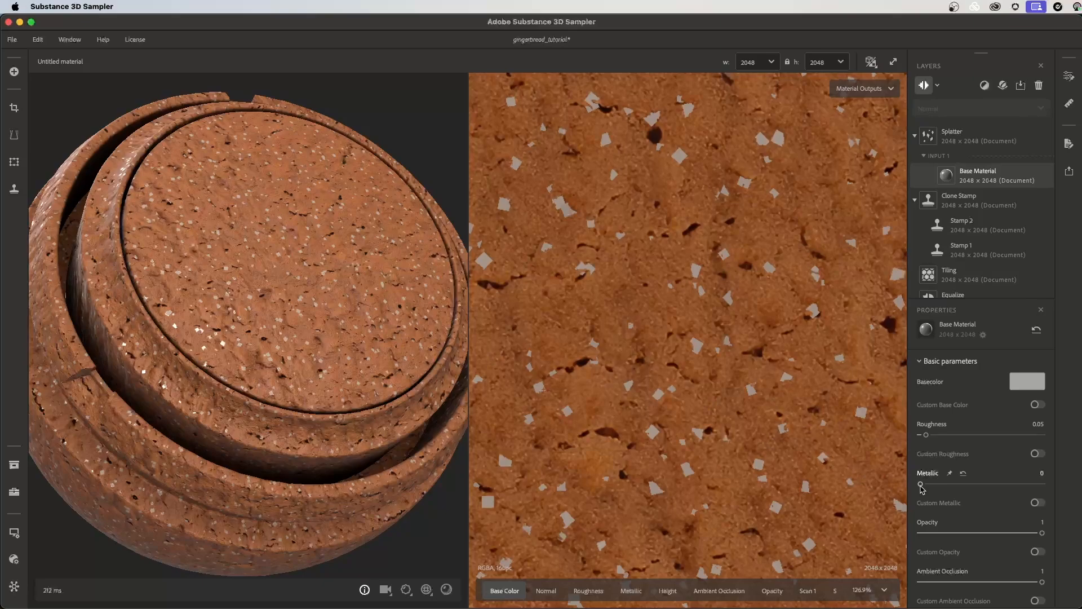
{"action": "left_click_drag", "start_coordinate": [921, 483], "coordinate": [942, 492]}
{"action": "scroll", "coordinate": [663, 429], "scroll_direction": "down", "scroll_amount": 2}
{"action": "left_click_drag", "start_coordinate": [317, 312], "coordinate": [356, 340]}
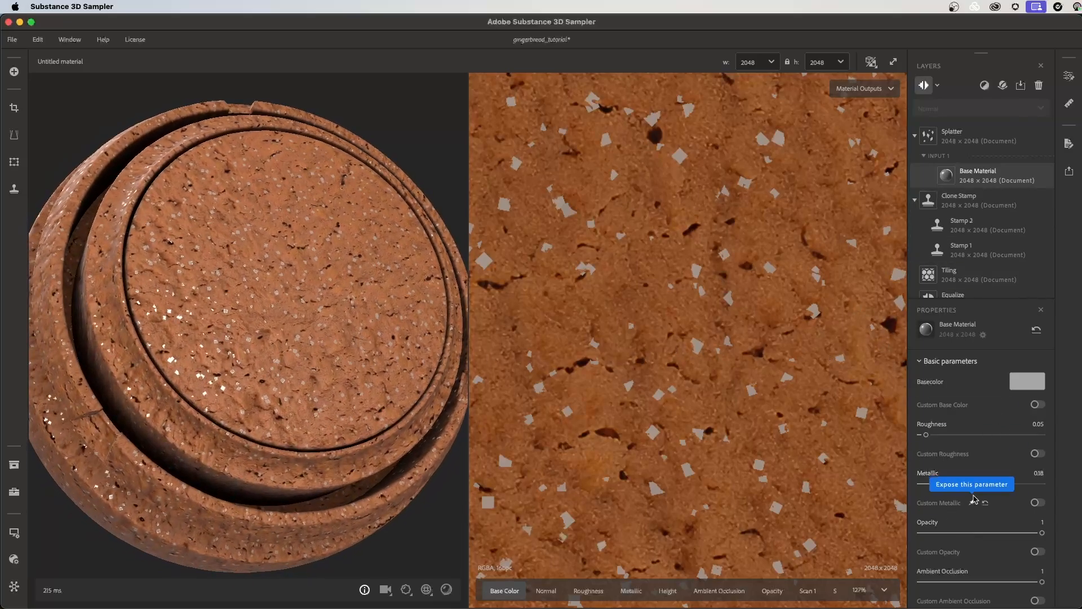
Reduce the Splatter's shape Scale to 0.21 and check the smaller pieces on the 3D preview.
{"action": "left_click", "coordinate": [972, 136]}
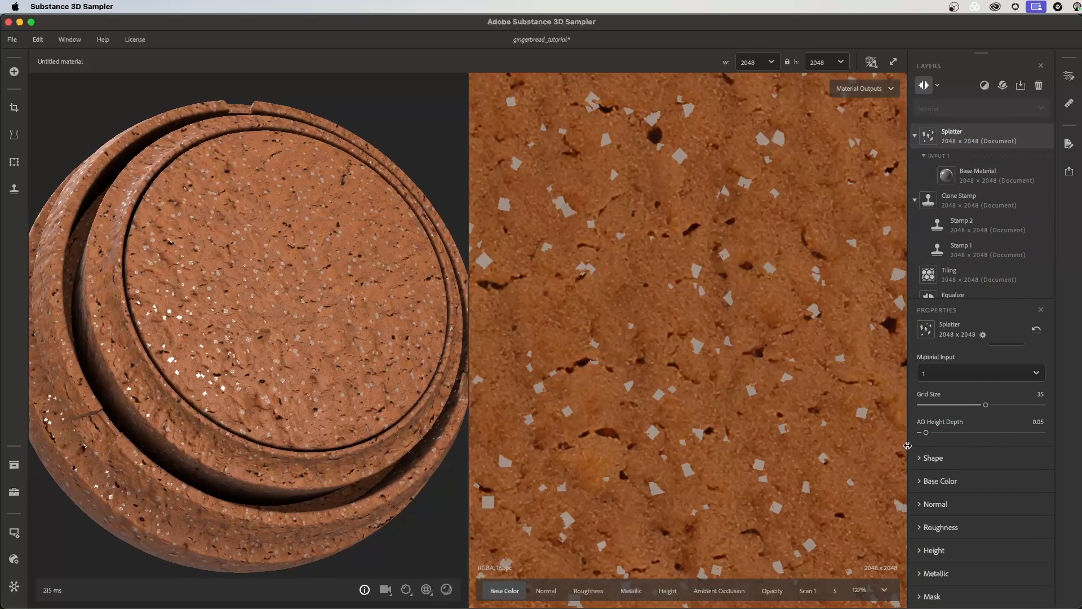
{"action": "left_click", "coordinate": [927, 458]}
{"action": "left_click_drag", "start_coordinate": [929, 487], "coordinate": [927, 487]}
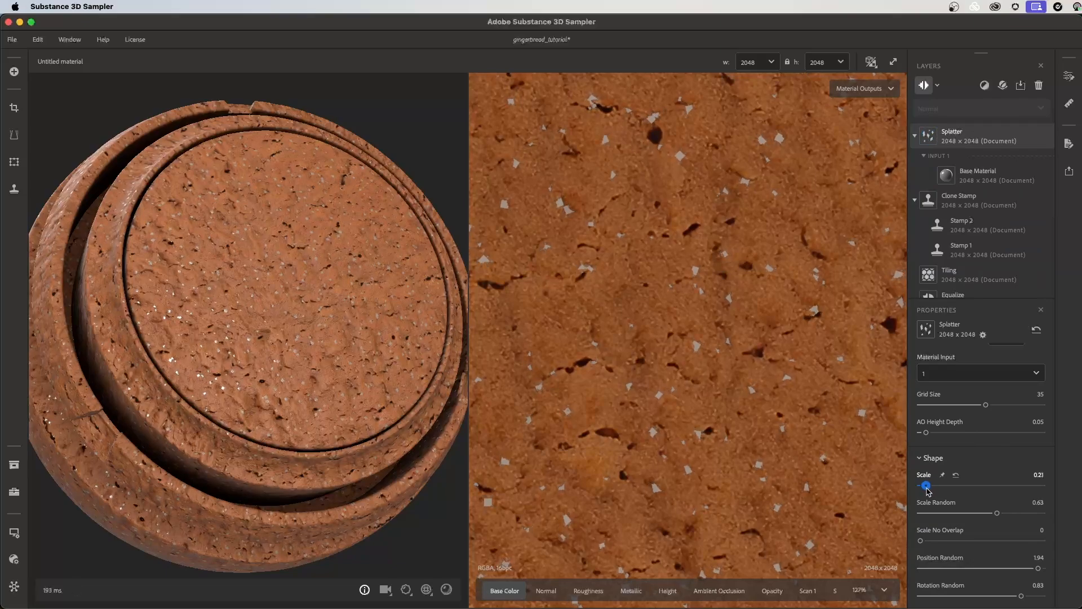
{"action": "left_click_drag", "start_coordinate": [387, 328], "coordinate": [414, 312]}
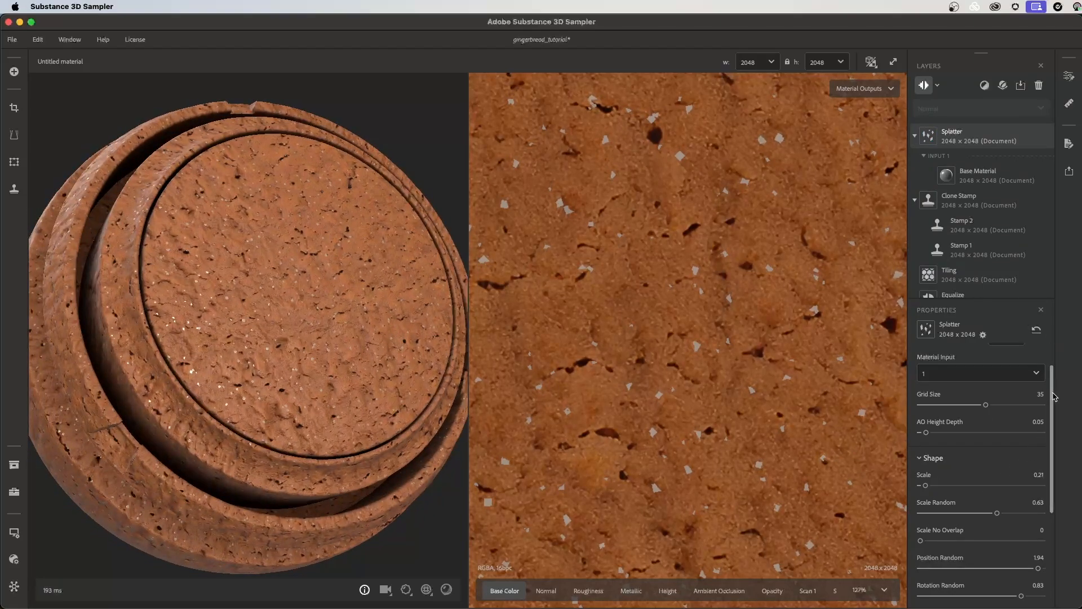
Show the Normal map and set the Splatter's Normal Angle Random to 0.86, trying 0.44 first.
{"action": "left_click_drag", "start_coordinate": [1053, 397], "coordinate": [1058, 530]}
{"action": "left_click", "coordinate": [954, 509]}
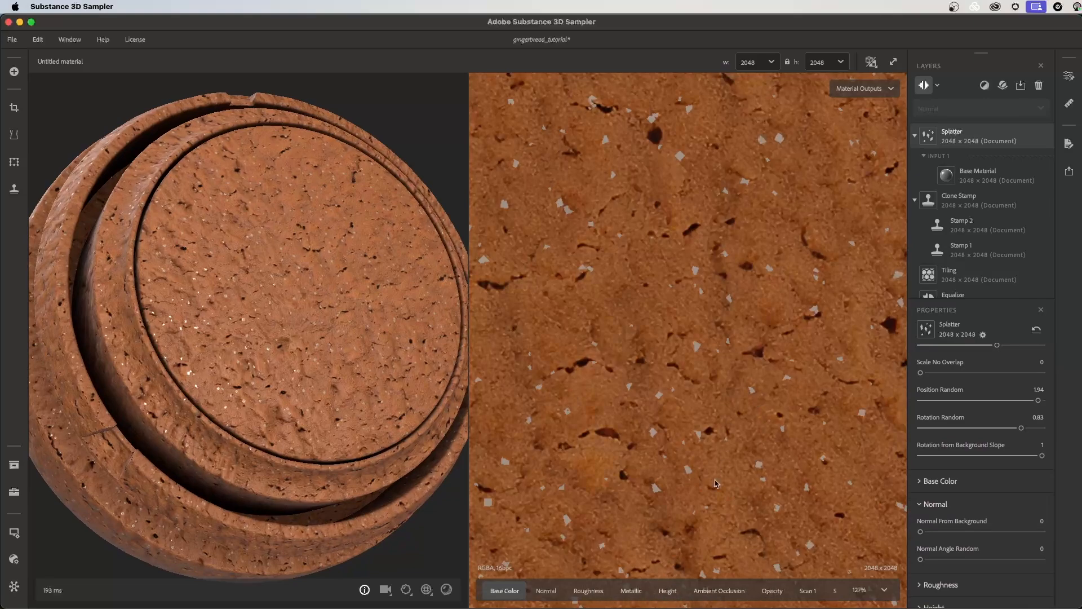
{"action": "left_click", "coordinate": [546, 591]}
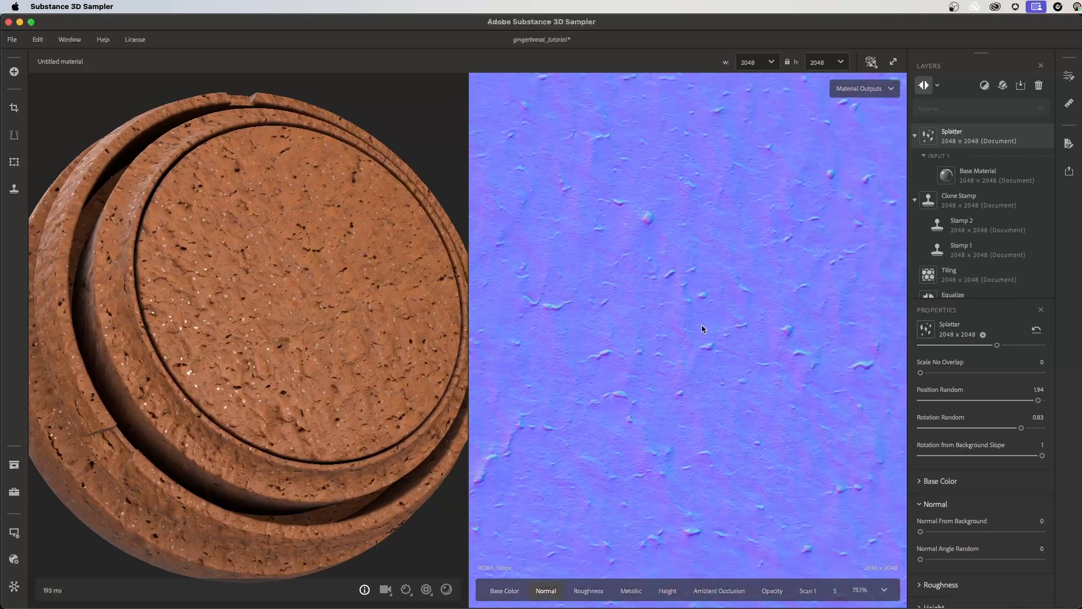
{"action": "scroll", "coordinate": [702, 328], "scroll_direction": "up", "scroll_amount": 2}
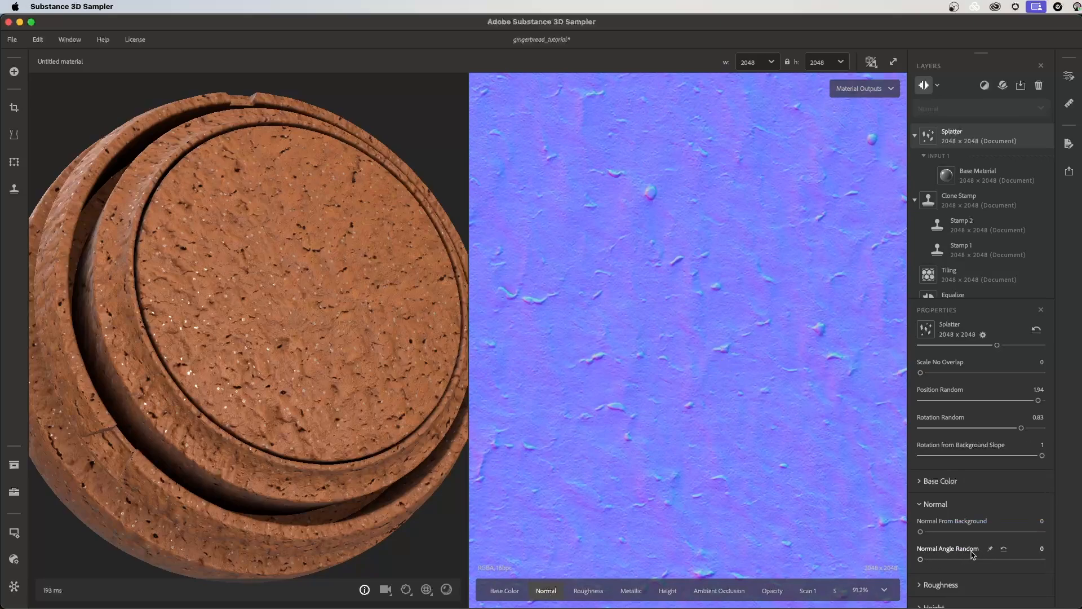
{"action": "left_click_drag", "start_coordinate": [922, 561], "coordinate": [974, 563]}
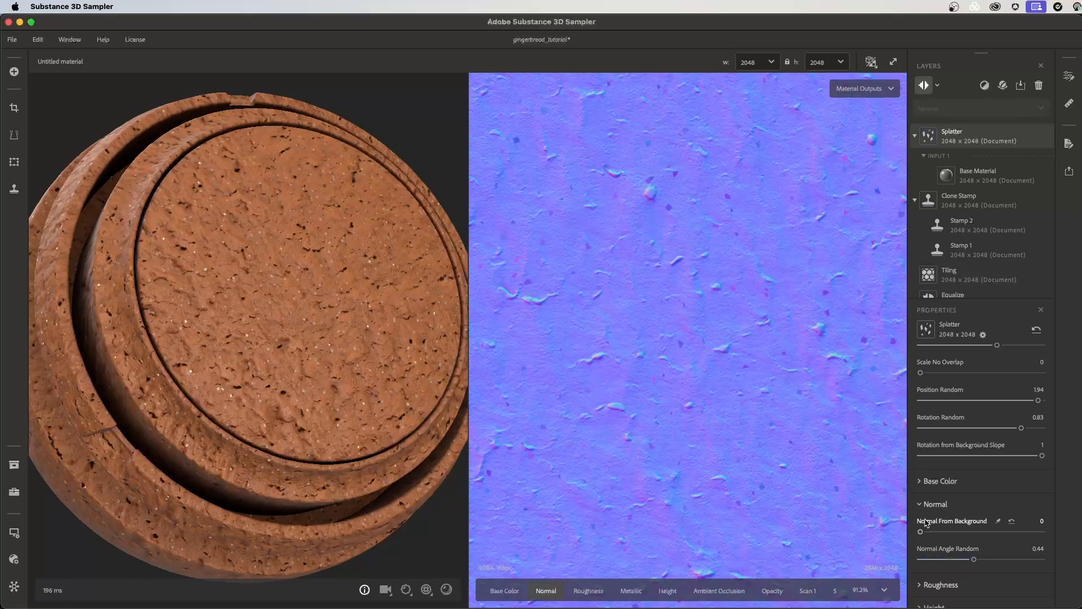
{"action": "left_click_drag", "start_coordinate": [978, 562], "coordinate": [1025, 563]}
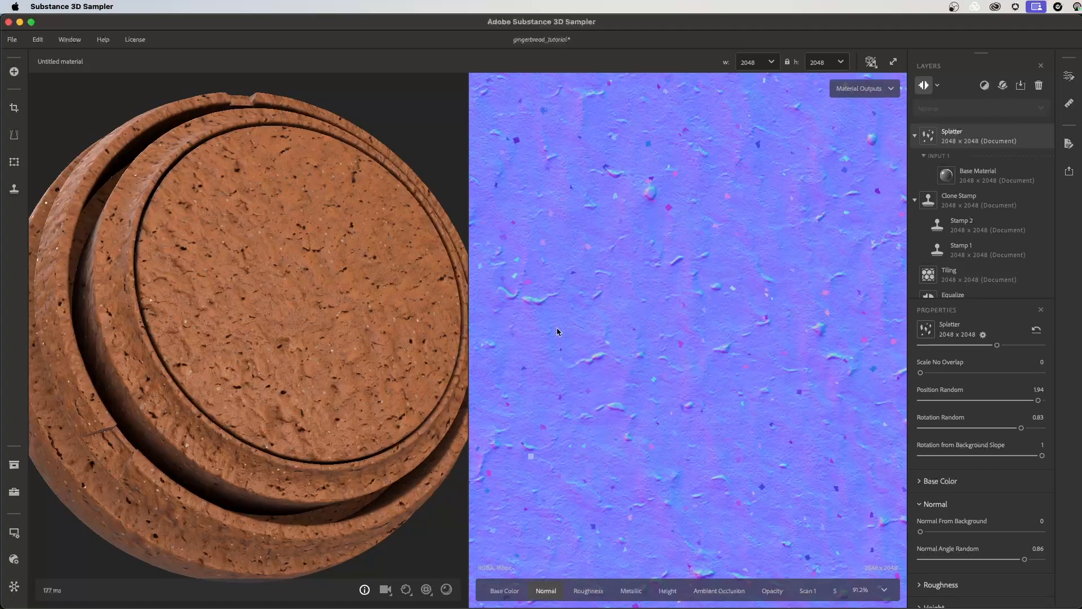
Examine how the scattered pieces catch the light on the 3D preview, up close and under different lighting and view angles.
{"action": "left_click_drag", "start_coordinate": [374, 352], "coordinate": [247, 292]}
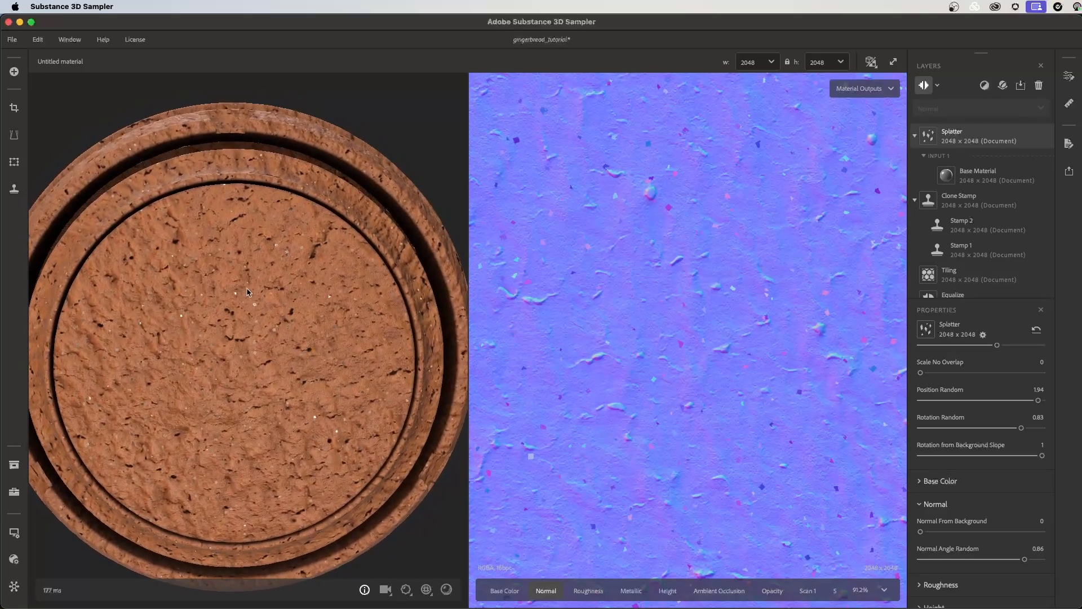
{"action": "scroll", "coordinate": [229, 302], "scroll_direction": "up", "scroll_amount": 5}
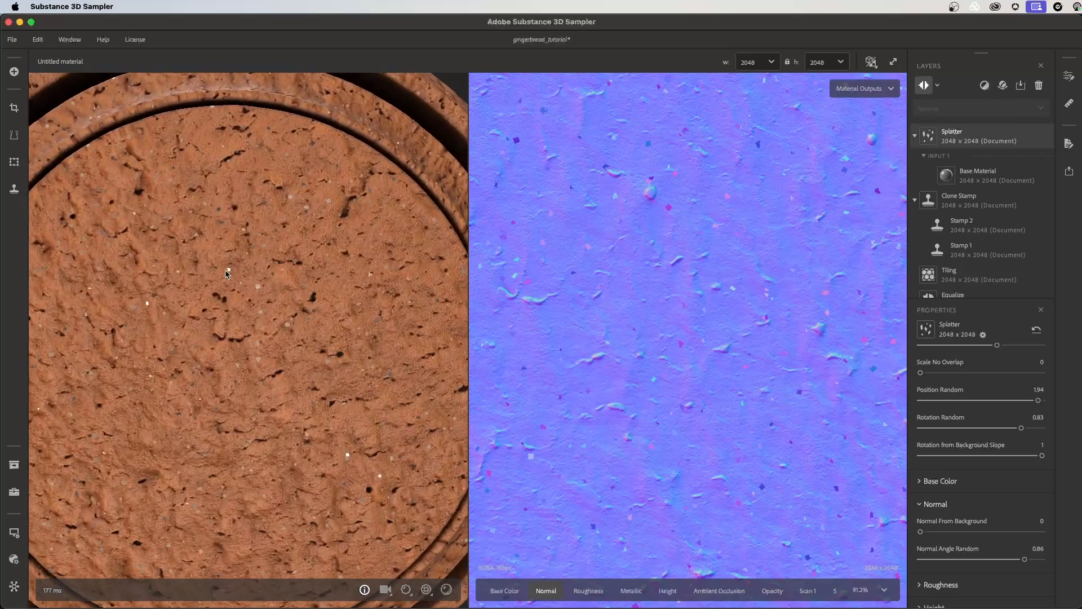
{"action": "scroll", "coordinate": [223, 266], "scroll_direction": "up", "scroll_amount": 5}
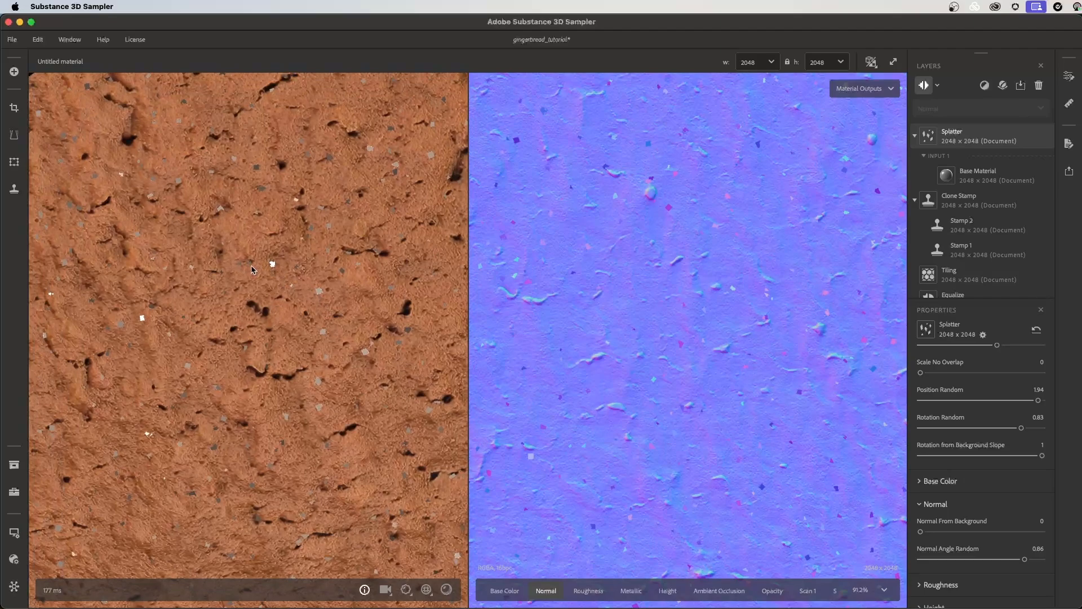
{"action": "scroll", "coordinate": [339, 333], "scroll_direction": "down", "scroll_amount": 5}
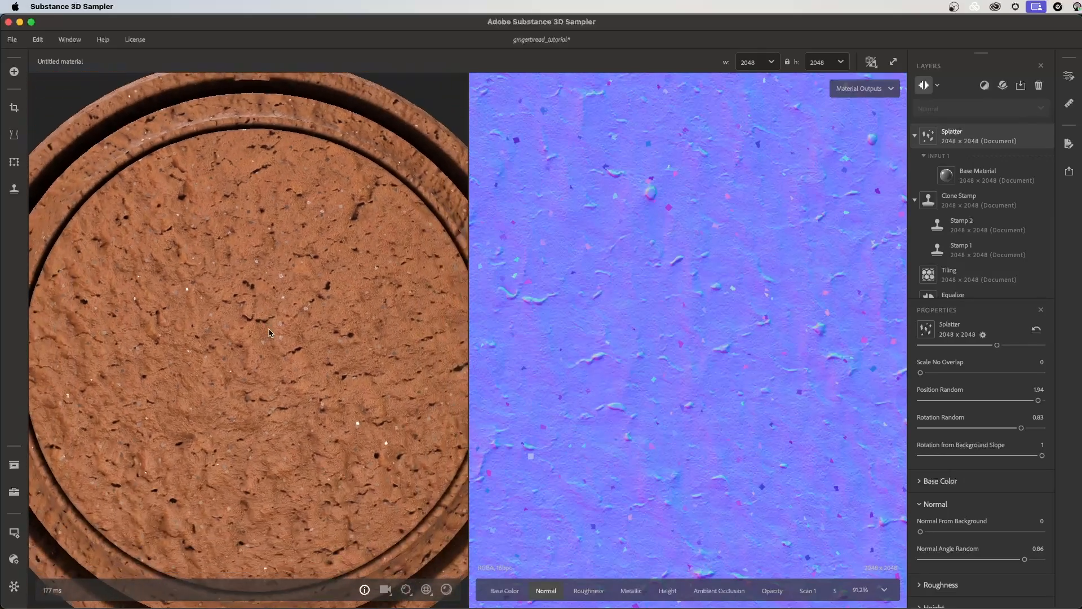
{"action": "mouse_move", "coordinate": [365, 366]}
{"action": "right_mouse_down", "text": "shift"}
{"action": "mouse_move", "coordinate": [281, 369]}
{"action": "mouse_move", "coordinate": [361, 374]}
{"action": "right_mouse_up", "text": "shift"}
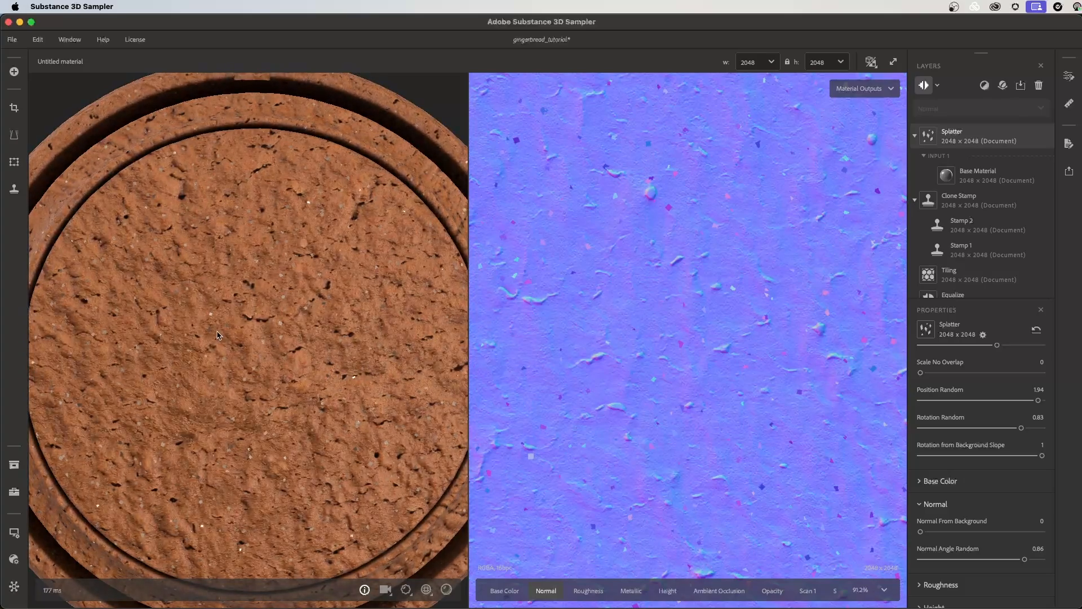
{"action": "mouse_move", "coordinate": [219, 335]}
{"action": "right_mouse_down", "text": "shift"}
{"action": "mouse_move", "coordinate": [197, 344]}
{"action": "mouse_move", "coordinate": [253, 352]}
{"action": "mouse_move", "coordinate": [275, 378]}
{"action": "right_mouse_up", "text": "shift"}
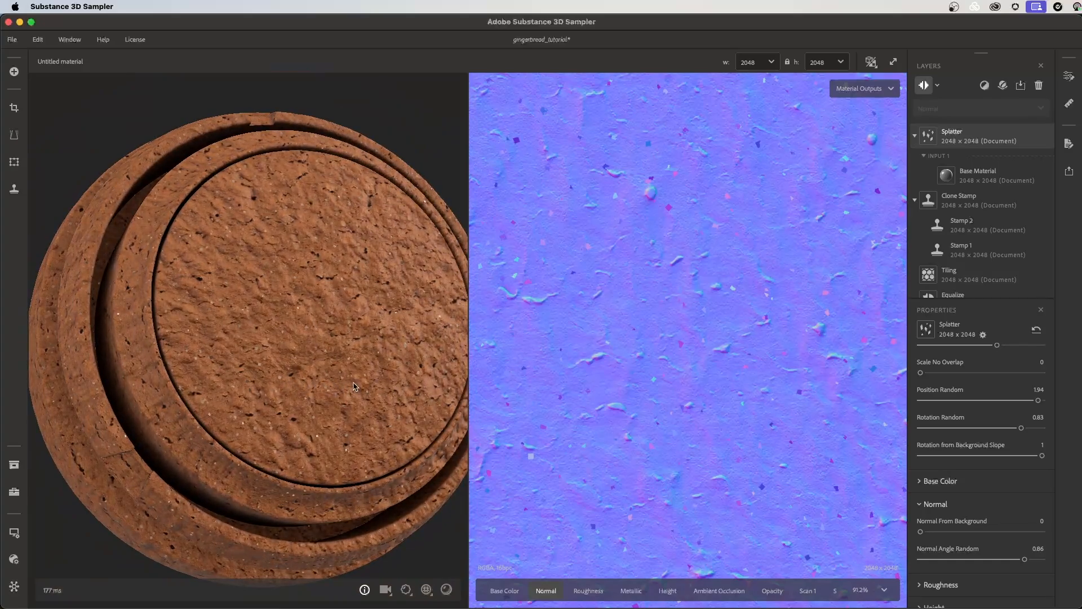
{"action": "left_click_drag", "start_coordinate": [311, 384], "coordinate": [345, 383]}
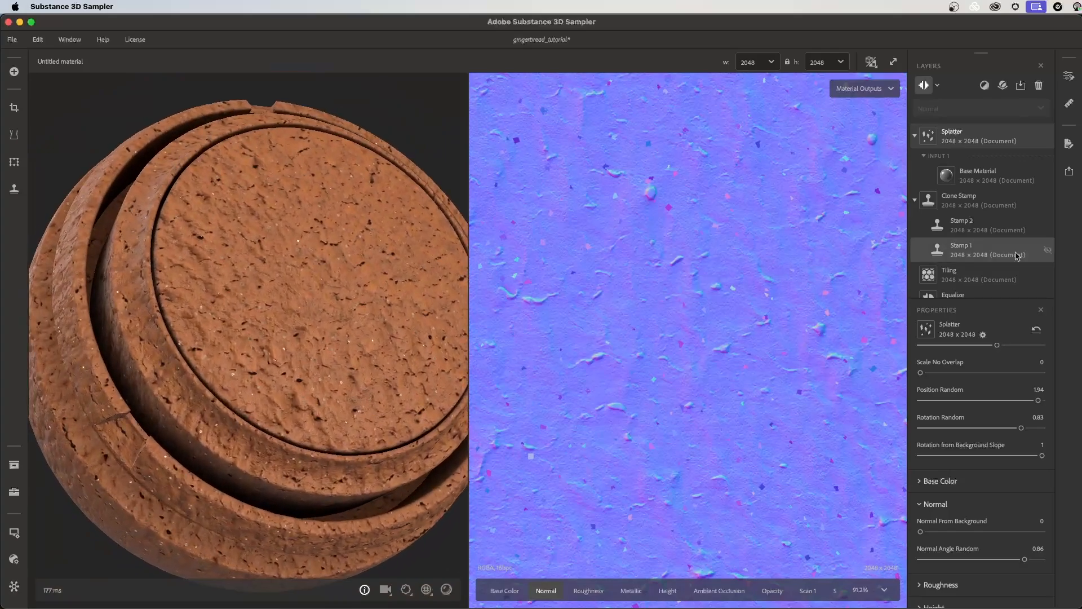
Set the Splatter's shape Scale to 0.22 and review the pieces on the 3D preview and the Normal map.
{"action": "scroll", "coordinate": [981, 445], "scroll_direction": "up", "scroll_amount": 5}
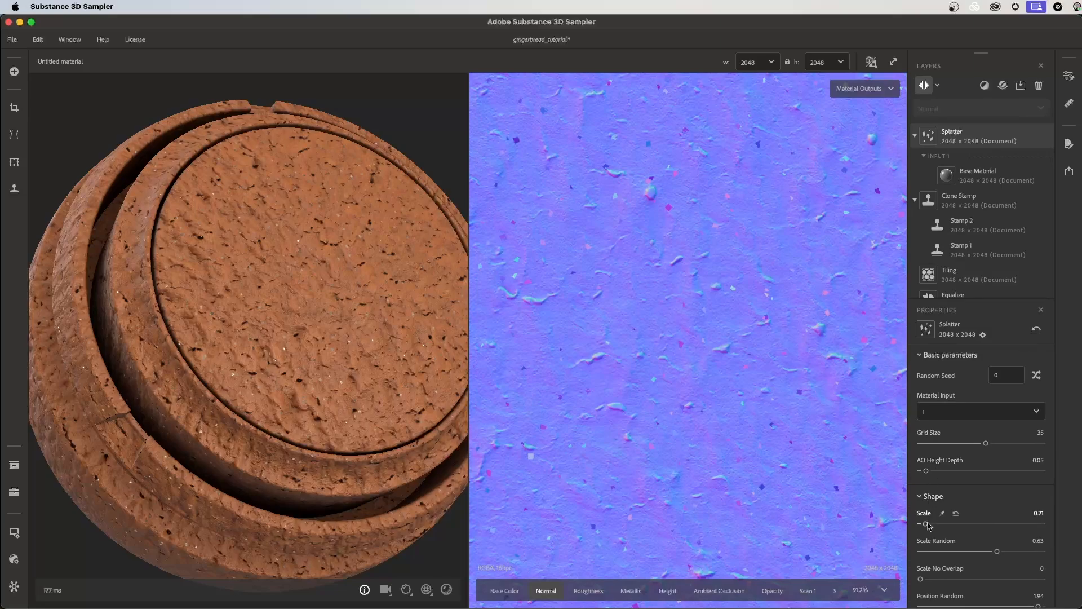
{"action": "left_click_drag", "start_coordinate": [926, 525], "coordinate": [926, 524]}
{"action": "left_click_drag", "start_coordinate": [274, 311], "coordinate": [368, 395]}
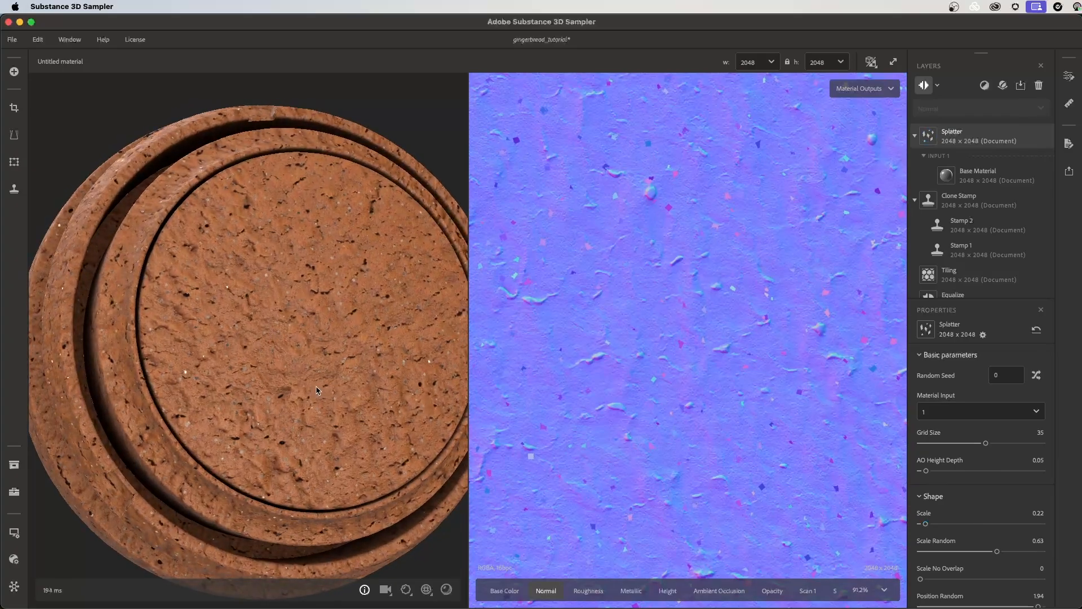
{"action": "scroll", "coordinate": [363, 401], "scroll_direction": "down", "scroll_amount": 2}
{"action": "scroll", "coordinate": [708, 371], "scroll_direction": "down", "scroll_amount": 7}
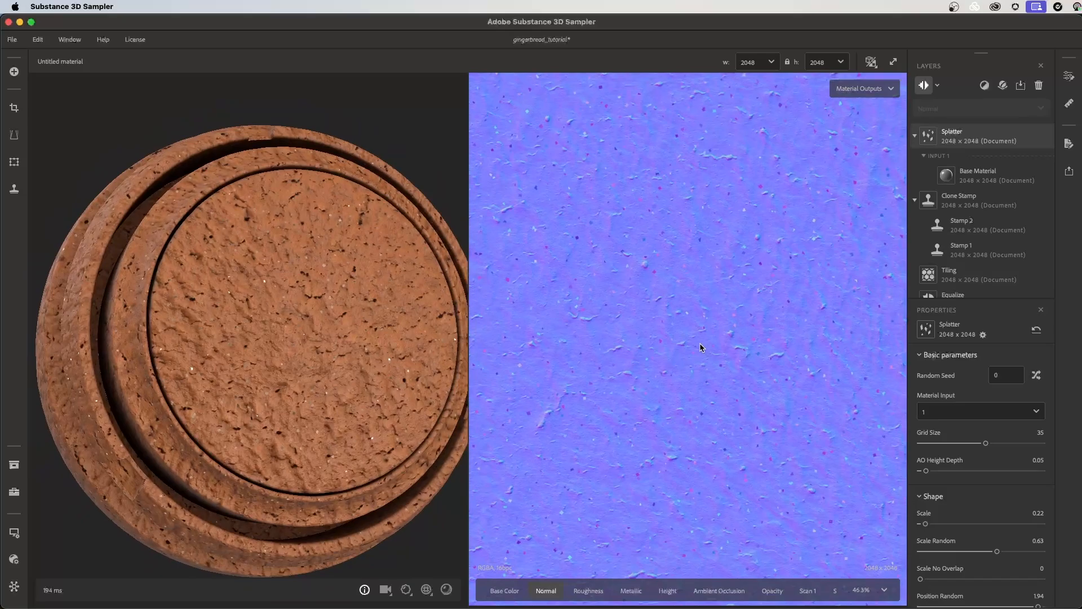
{"action": "scroll", "coordinate": [786, 389], "scroll_direction": "up", "scroll_amount": 2}
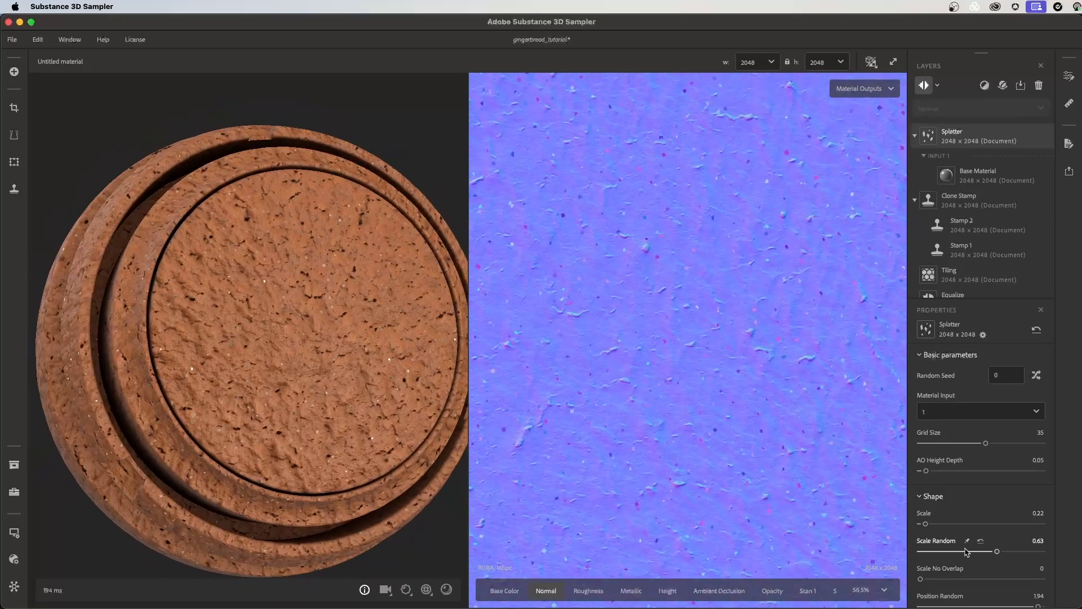
Examine the finished gingerbread material on the 3D preview under different views and lighting, and look at the available export destinations.
{"action": "left_click_drag", "start_coordinate": [1052, 429], "coordinate": [1049, 562]}
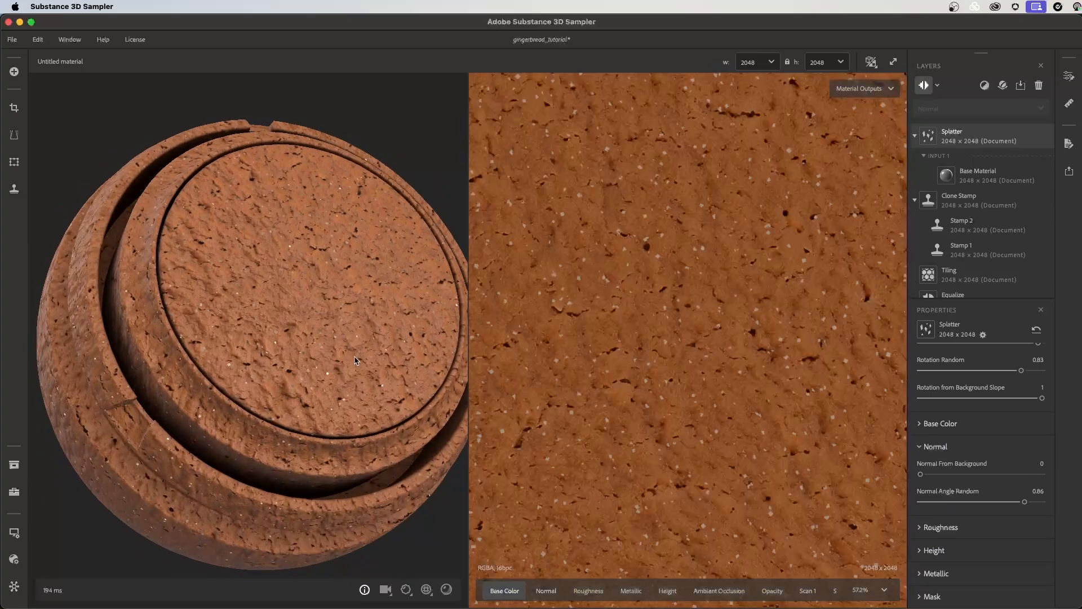
{"action": "scroll", "coordinate": [355, 361], "scroll_direction": "down", "scroll_amount": 3}
{"action": "right_click_drag", "start_coordinate": [354, 361], "coordinate": [320, 359], "text": "shift"}
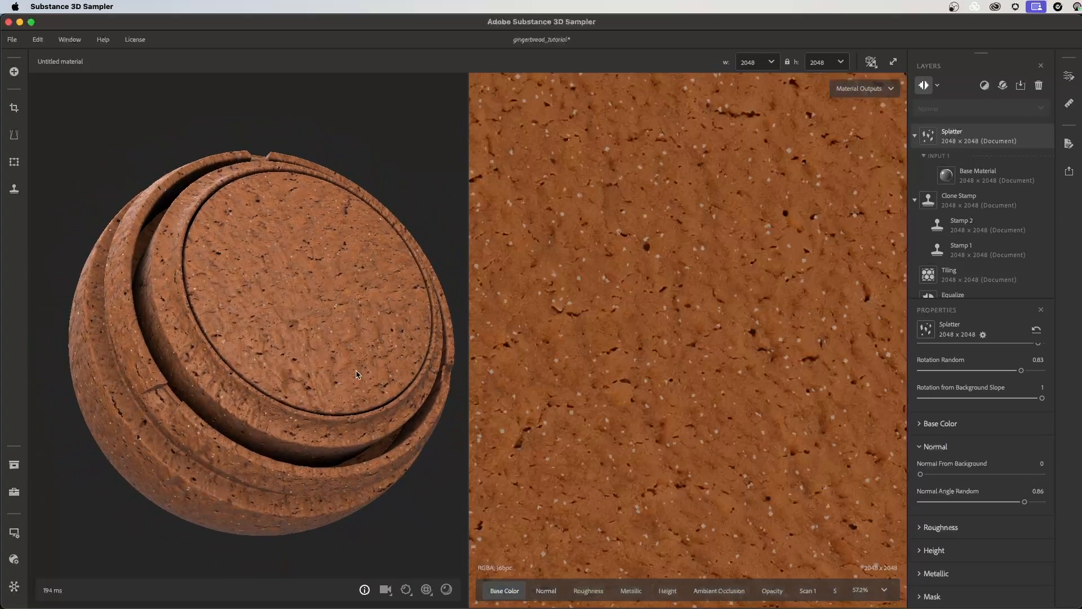
{"action": "scroll", "coordinate": [356, 377], "scroll_direction": "down", "scroll_amount": 3}
{"action": "scroll", "coordinate": [358, 394], "scroll_direction": "up", "scroll_amount": 4}
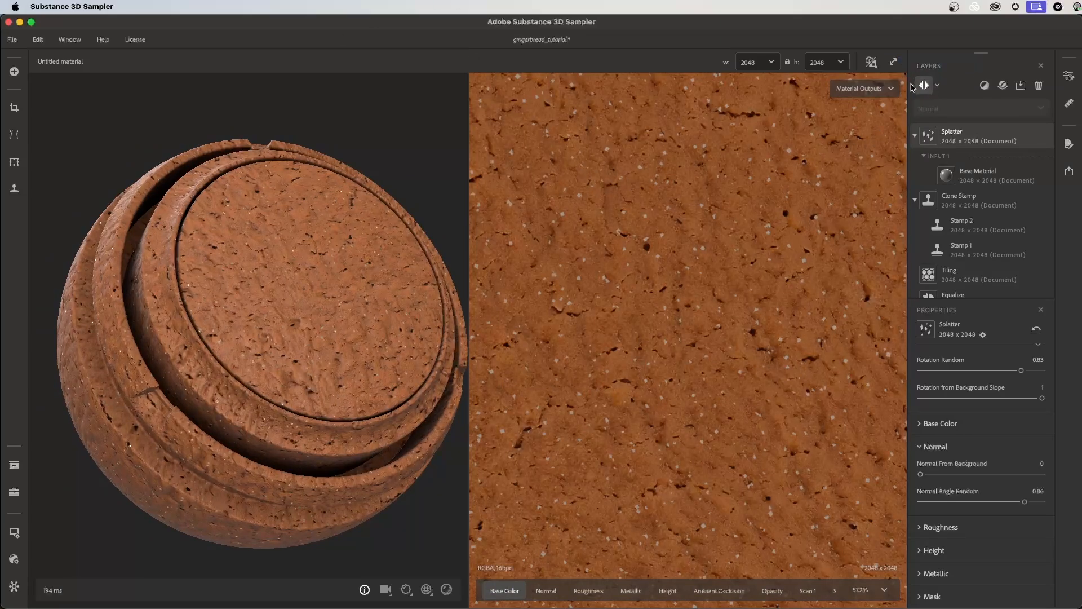
{"action": "left_click", "coordinate": [1069, 172]}
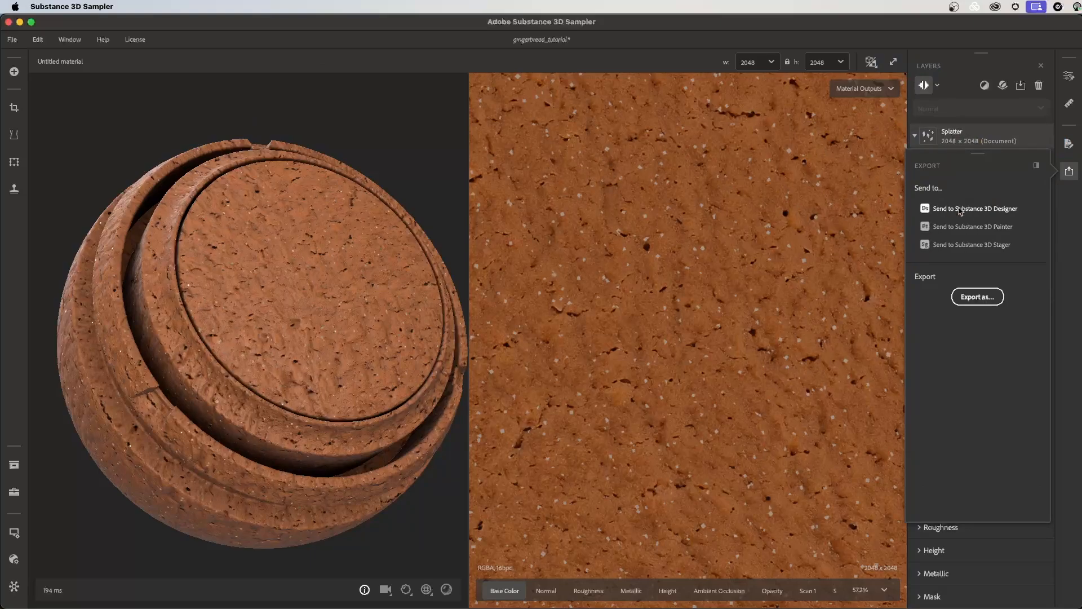
{"action": "left_click", "coordinate": [1069, 171]}
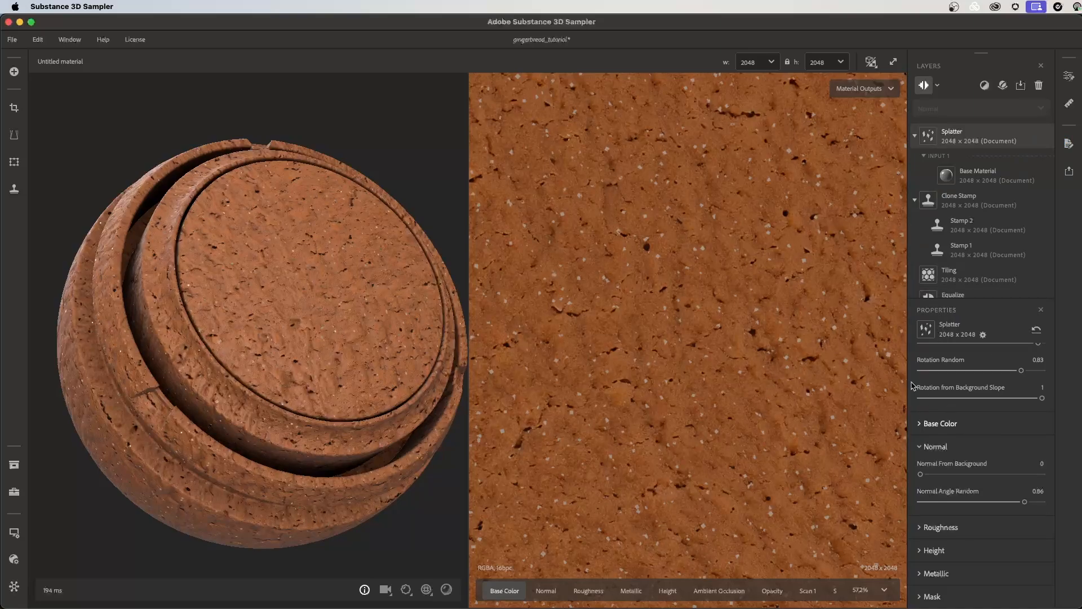
Expose the Splatter's shape Scale parameter, and adjust Splatter - Scale on the Gingerbread fill layer in Substance 3D Painter.
{"action": "scroll", "coordinate": [331, 309], "scroll_direction": "up", "scroll_amount": 3}
{"action": "mouse_move", "coordinate": [361, 368]}
{"action": "left_mouse_down"}
{"action": "mouse_move", "coordinate": [307, 370]}
{"action": "mouse_move", "coordinate": [362, 370]}
{"action": "left_mouse_up"}
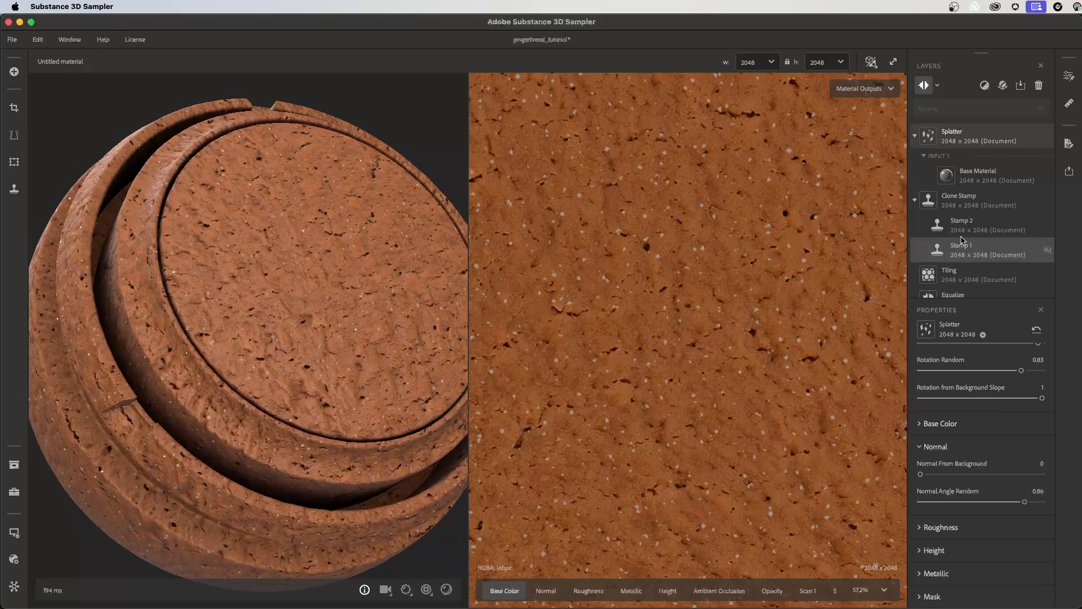
{"action": "scroll", "coordinate": [975, 439], "scroll_direction": "up", "scroll_amount": 5}
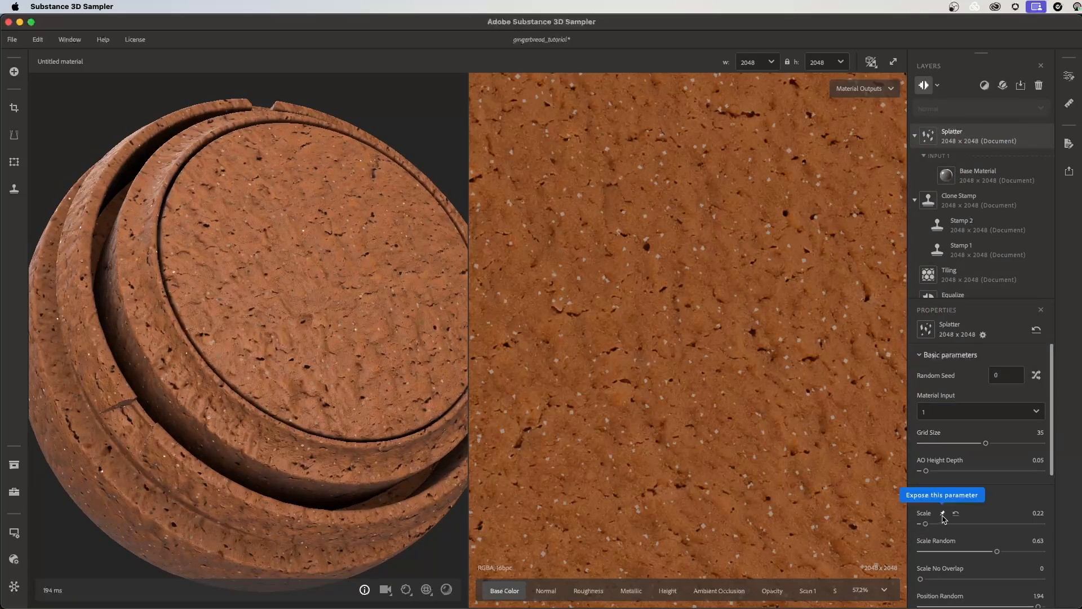
{"action": "left_click", "coordinate": [943, 513]}
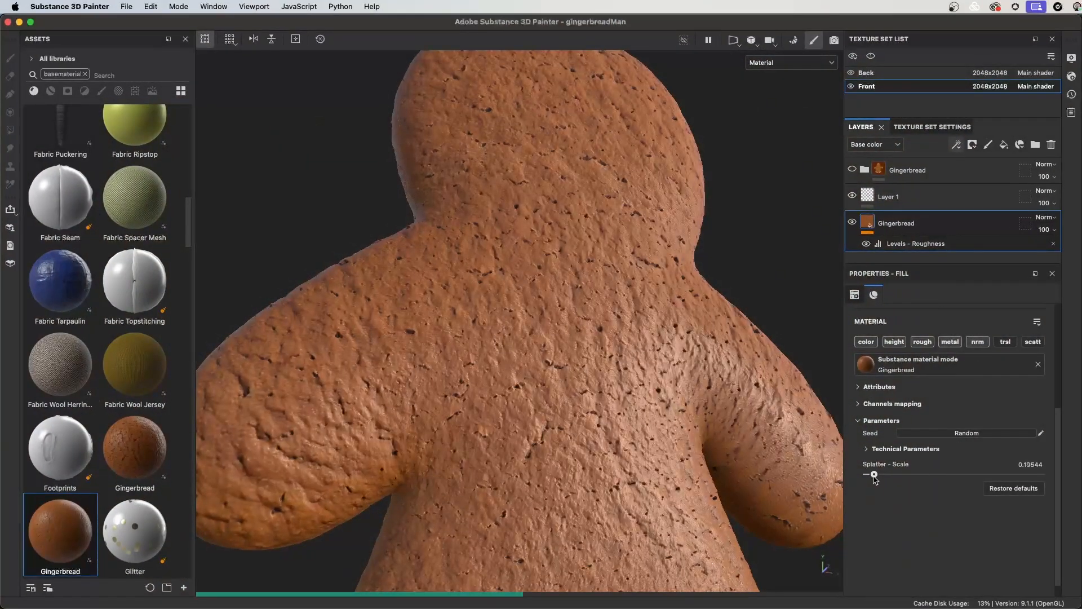
{"action": "left_click_drag", "start_coordinate": [874, 475], "coordinate": [878, 475]}
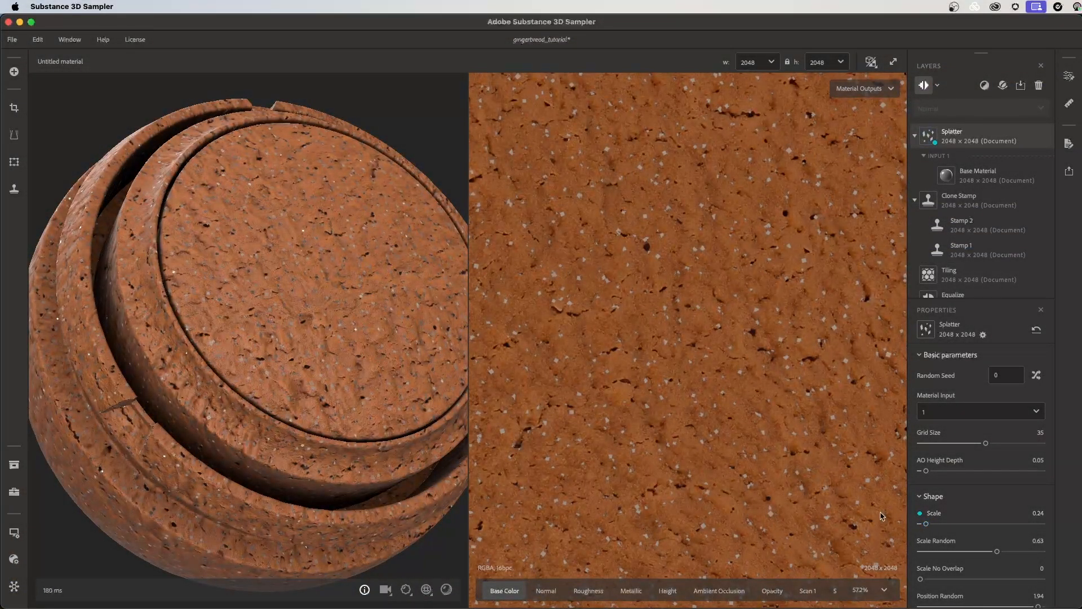
Open the material's export settings from Substance 3D Sampler and choose the Substance 3D asset file (.sbsar) format.
{"action": "scroll", "coordinate": [350, 354], "scroll_direction": "down", "scroll_amount": 2}
{"action": "left_click_drag", "start_coordinate": [350, 354], "coordinate": [367, 373]}
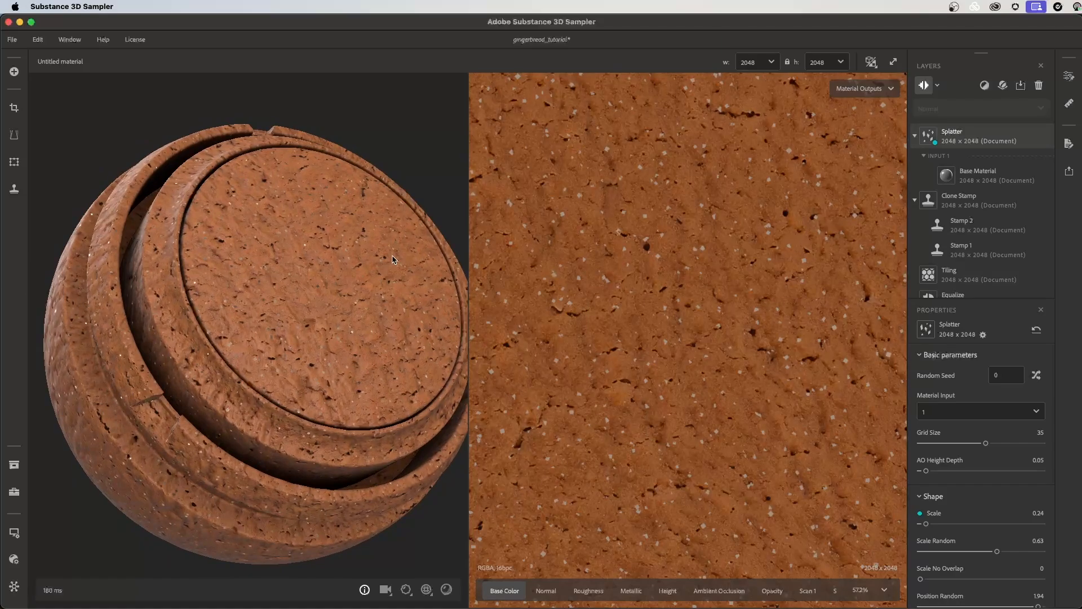
{"action": "left_click_drag", "start_coordinate": [348, 303], "coordinate": [357, 322]}
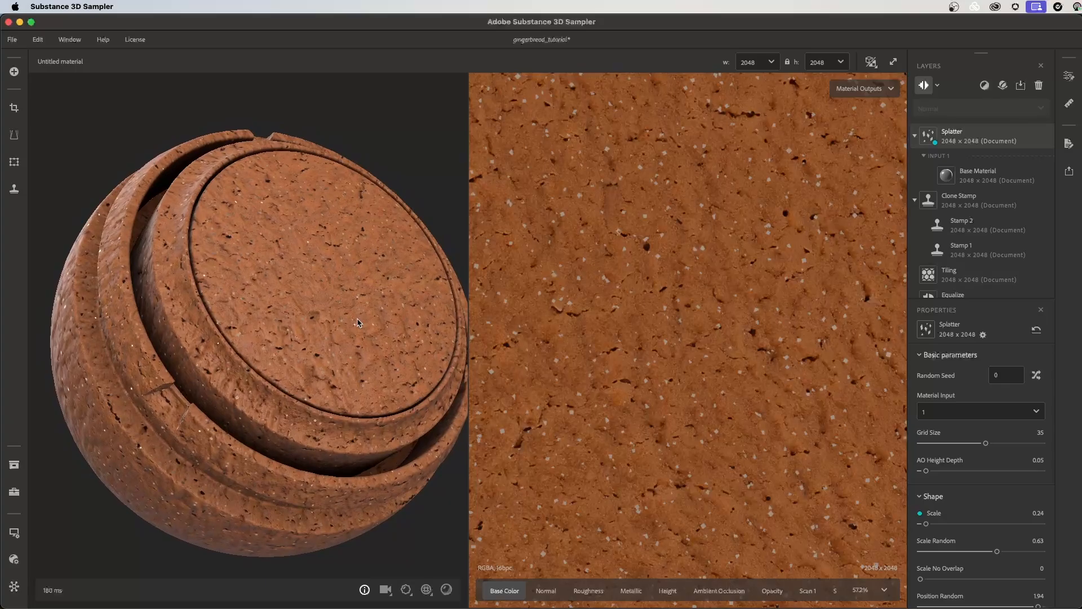
{"action": "left_click", "coordinate": [1069, 171]}
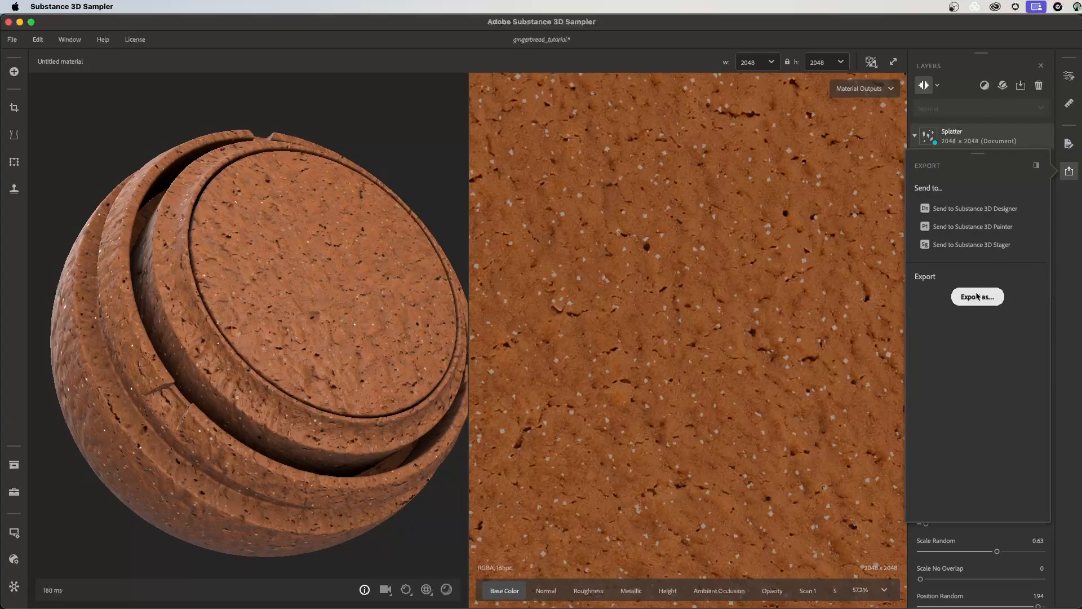
{"action": "left_click", "coordinate": [977, 297]}
{"action": "left_click", "coordinate": [340, 125]}
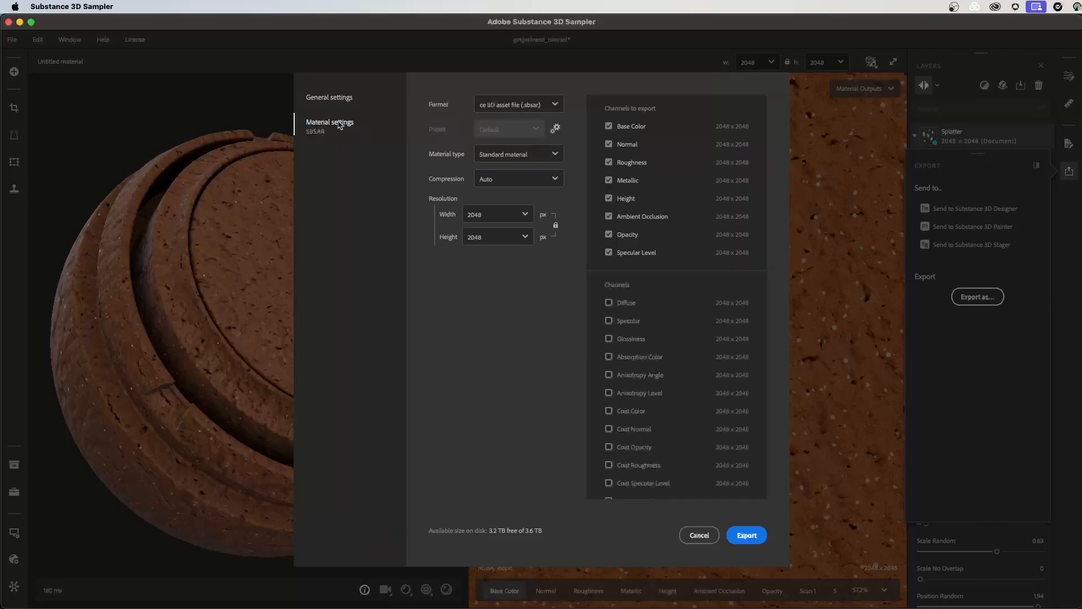
{"action": "left_click", "coordinate": [544, 106]}
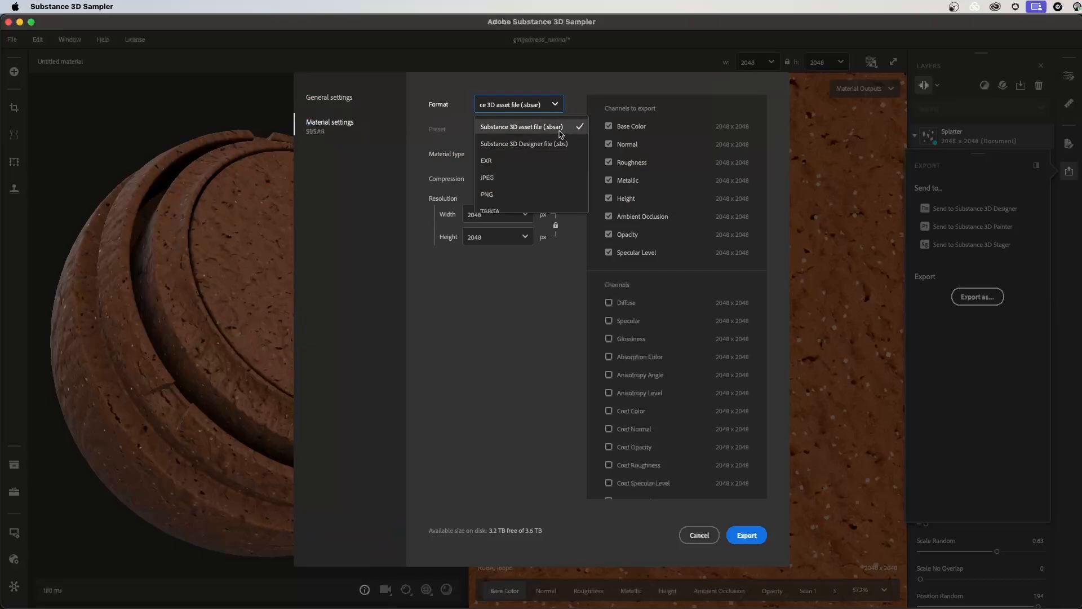
{"action": "left_click", "coordinate": [560, 133]}
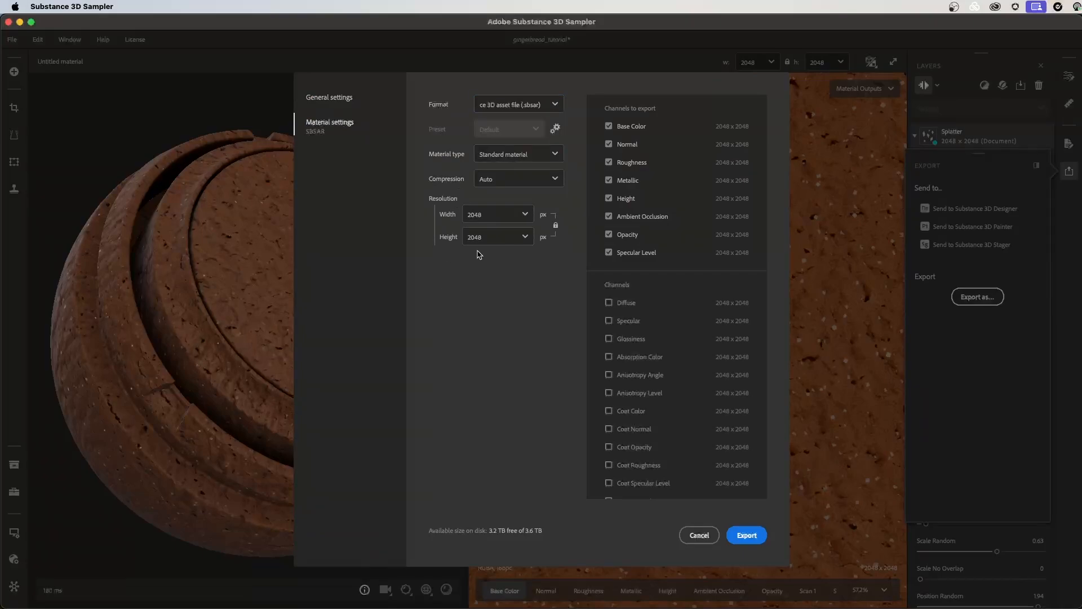
Set the export format to PNG and choose the Lens Studio preset, trying Blender Cycles/Eevee first.
{"action": "left_click", "coordinate": [516, 105]}
{"action": "left_click", "coordinate": [508, 192]}
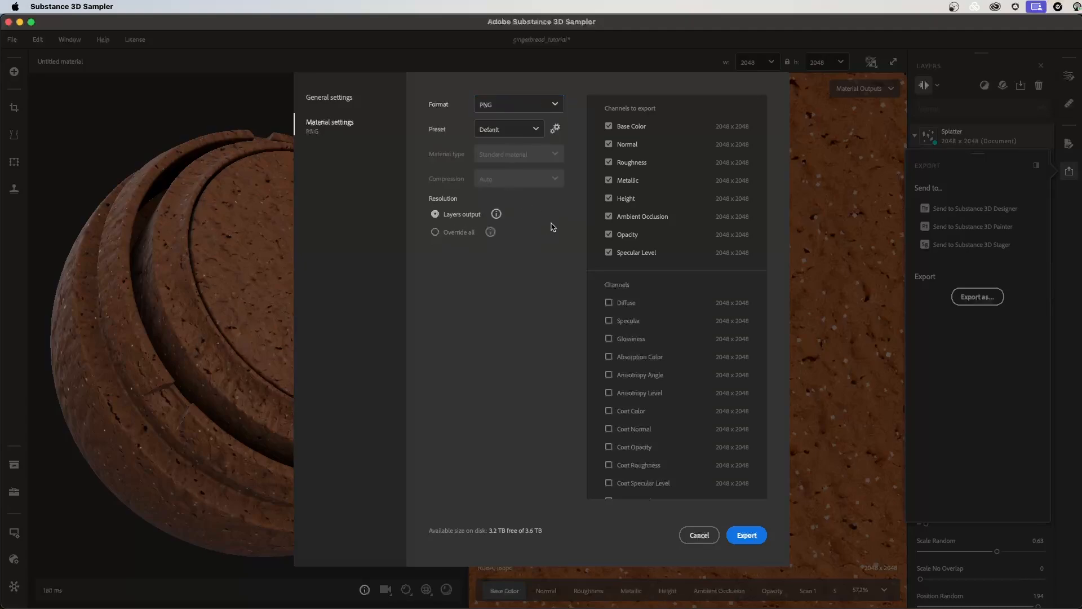
{"action": "left_click", "coordinate": [533, 130]}
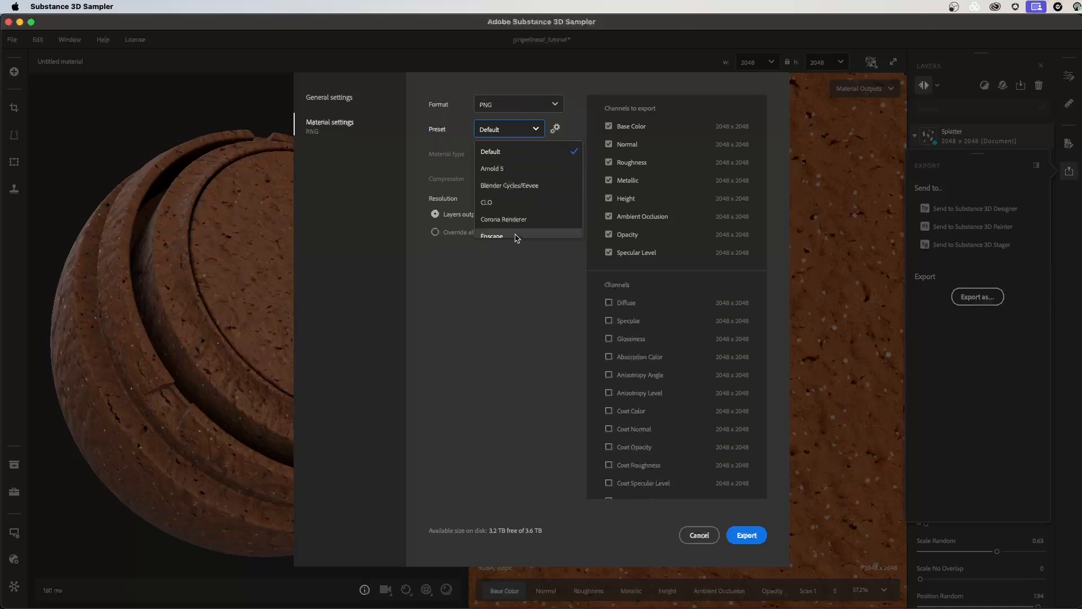
{"action": "left_click", "coordinate": [510, 185]}
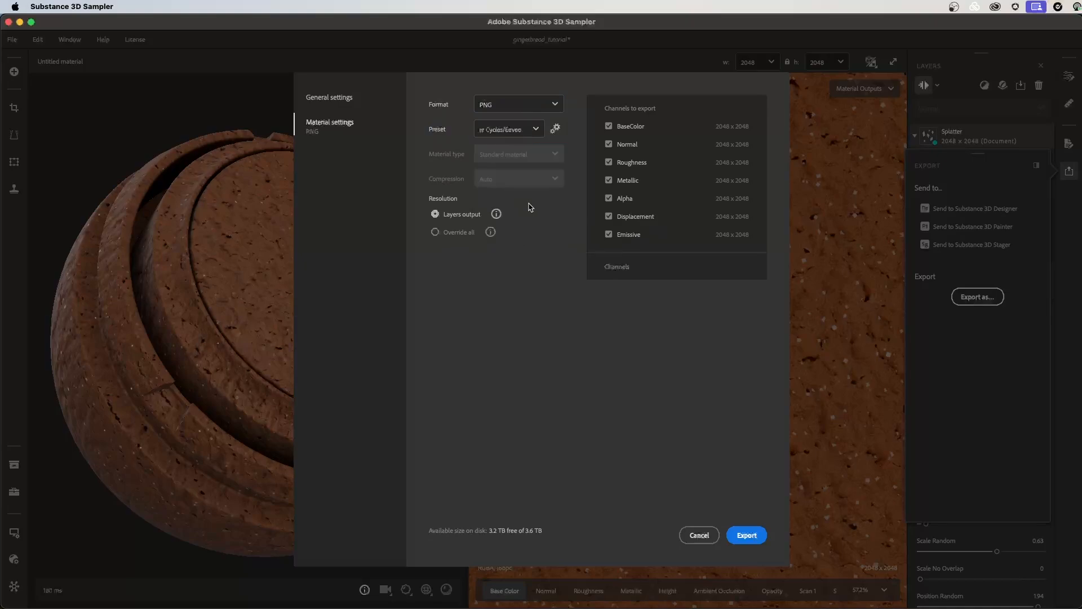
{"action": "left_click", "coordinate": [529, 130]}
{"action": "scroll", "coordinate": [531, 200], "scroll_direction": "down", "scroll_amount": 2}
{"action": "scroll", "coordinate": [524, 205], "scroll_direction": "down", "scroll_amount": 3}
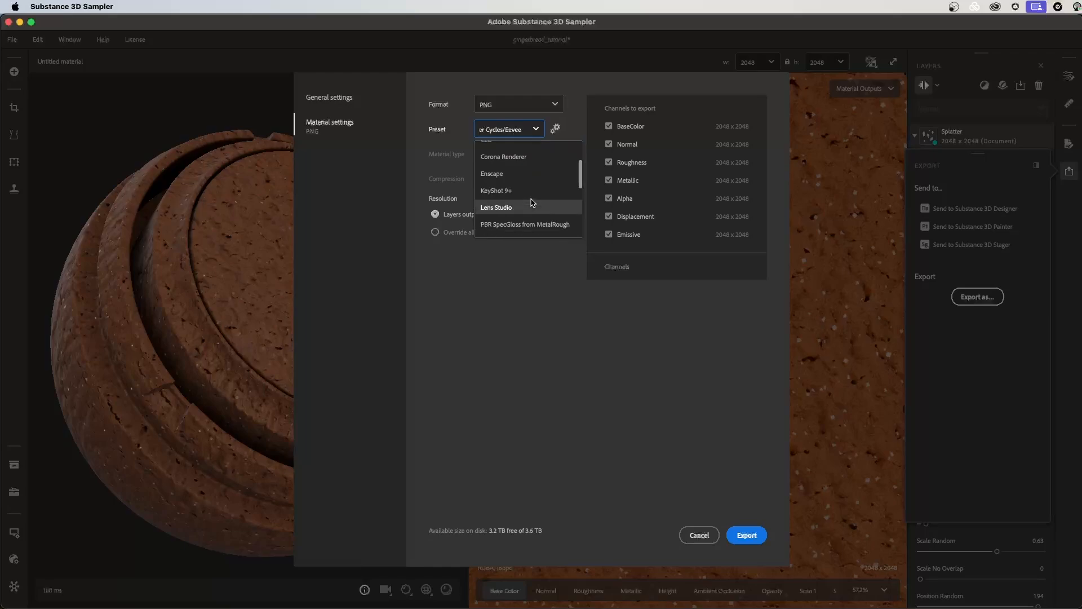
{"action": "left_click", "coordinate": [513, 208]}
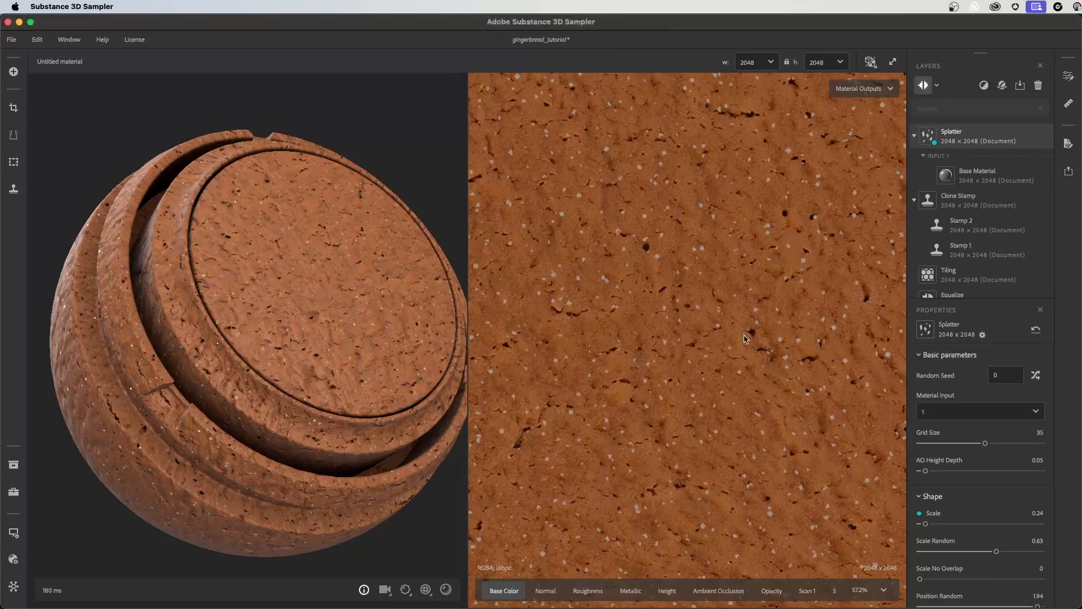
Turn the hidden Upscale layer back on in the material's layer stack.
{"action": "scroll", "coordinate": [647, 326], "scroll_direction": "down", "scroll_amount": 5}
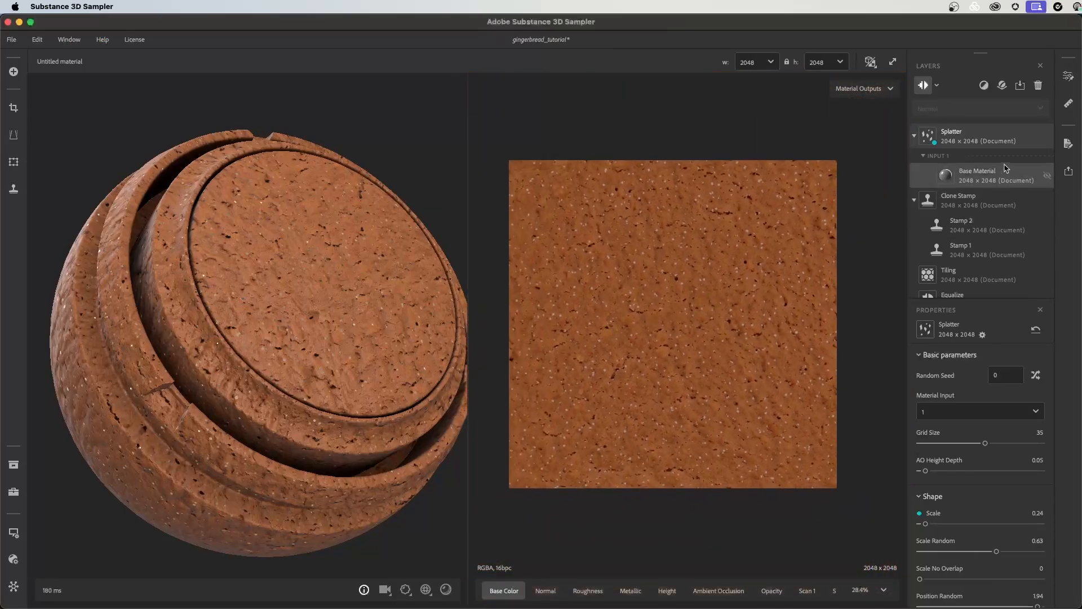
{"action": "scroll", "coordinate": [1051, 204], "scroll_direction": "down", "scroll_amount": 1}
{"action": "scroll", "coordinate": [1004, 214], "scroll_direction": "down", "scroll_amount": 1}
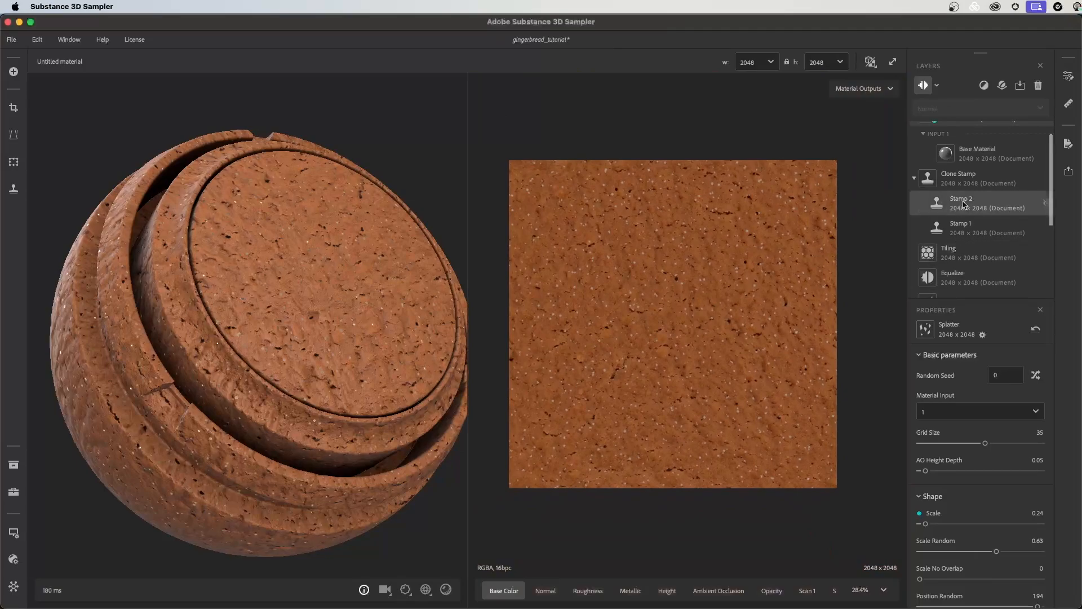
{"action": "scroll", "coordinate": [968, 210], "scroll_direction": "down", "scroll_amount": 1}
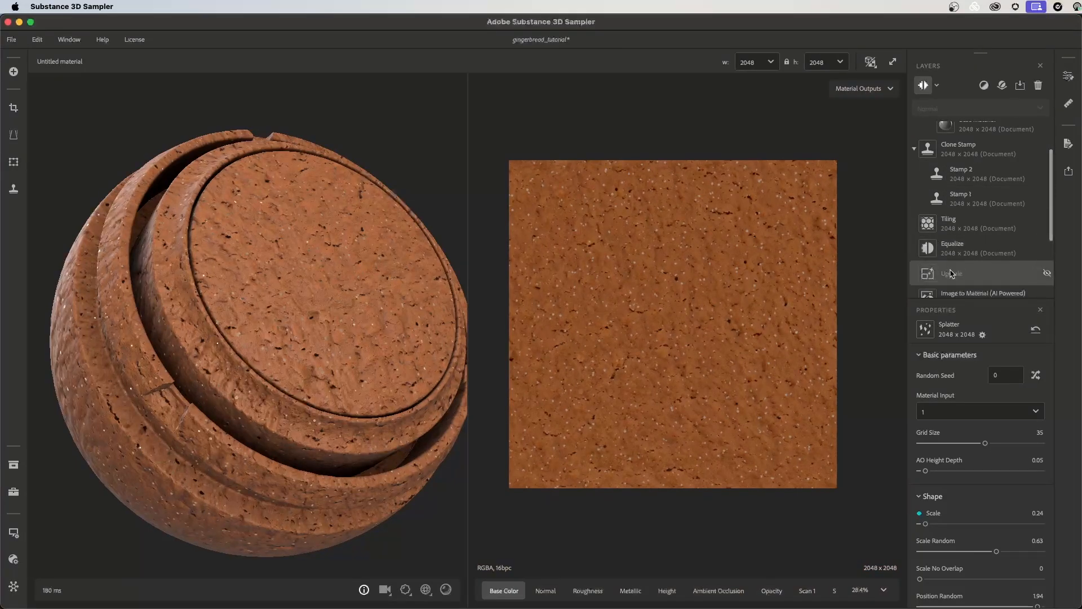
{"action": "left_click", "coordinate": [1047, 274]}
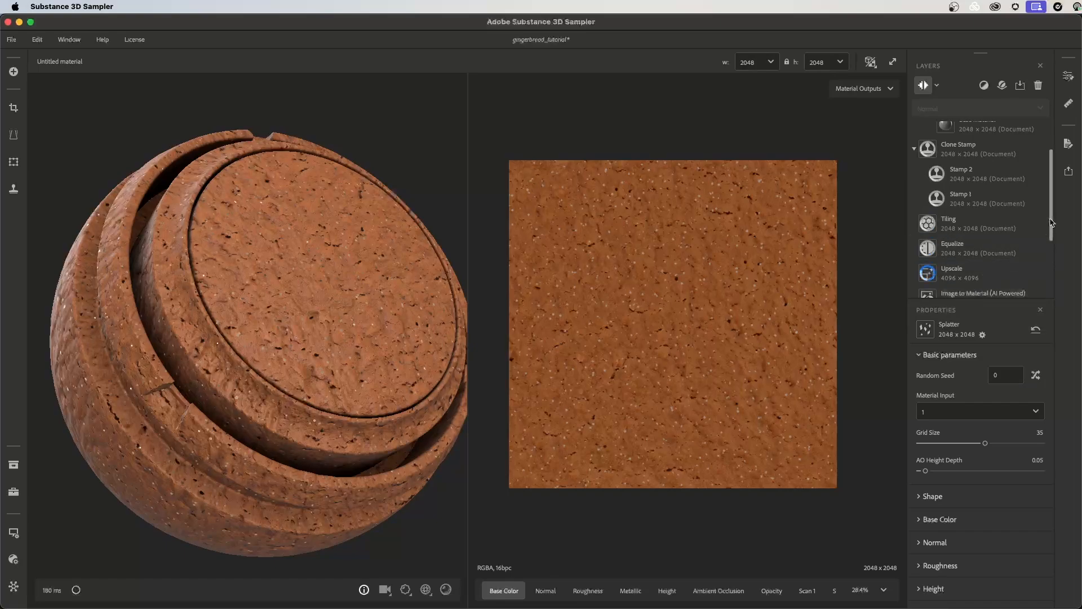
{"action": "left_click_drag", "start_coordinate": [1051, 223], "coordinate": [1050, 268]}
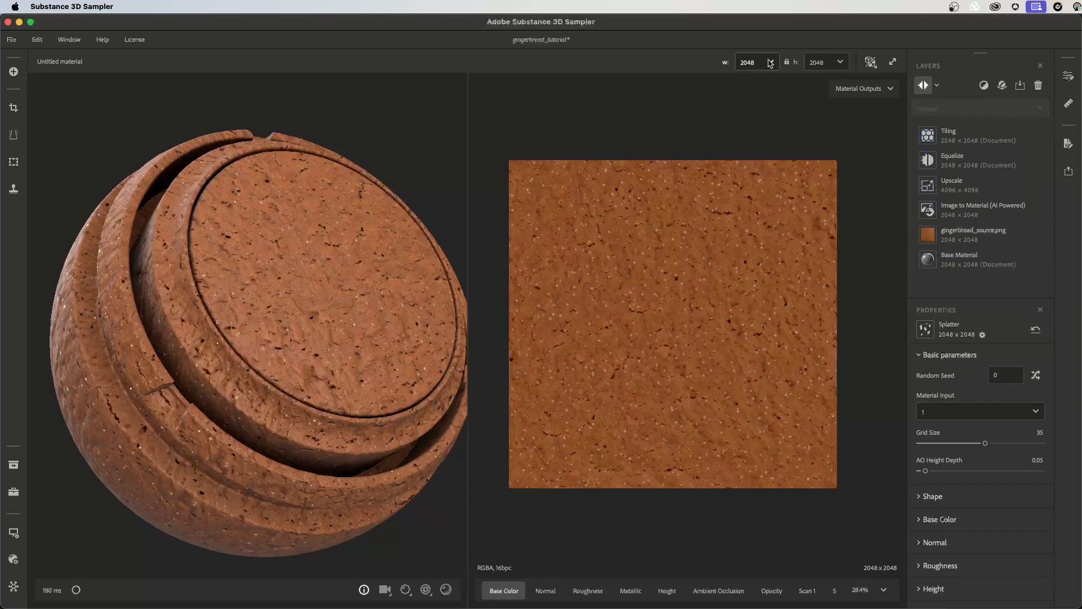
Set the document resolution to 4096 × 4096 with the Upscale layer selected, and enlarge the layers area to show the full stack.
{"action": "left_click", "coordinate": [972, 187]}
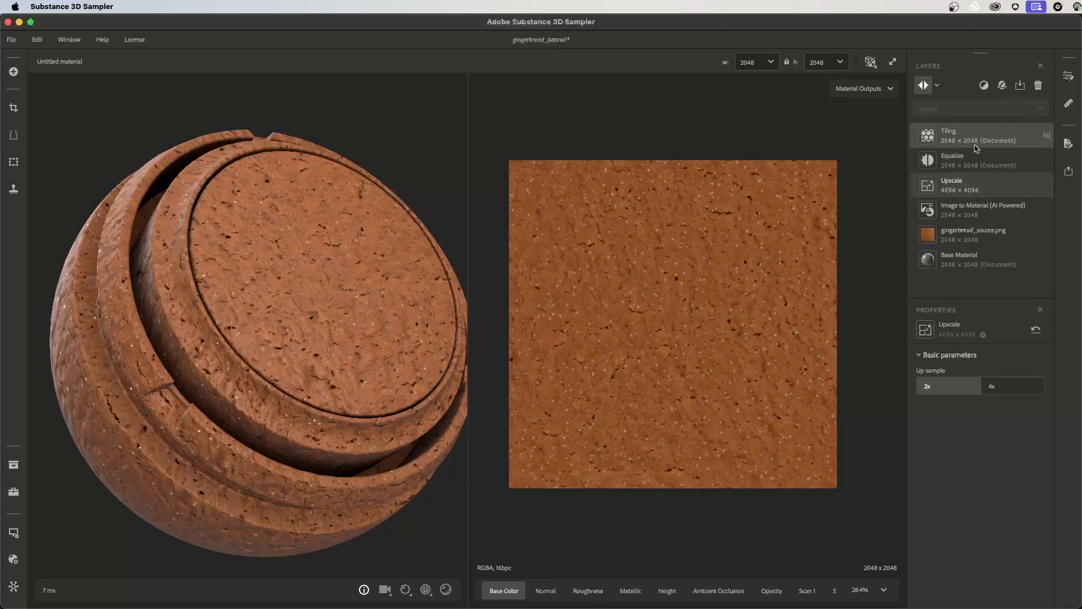
{"action": "left_click", "coordinate": [764, 72]}
{"action": "left_click", "coordinate": [761, 189]}
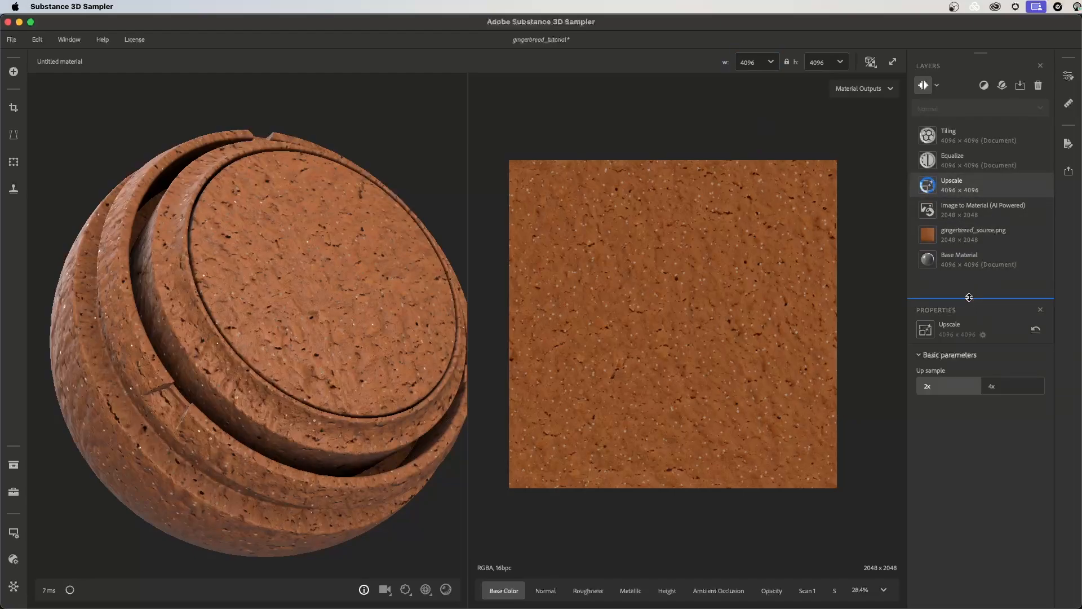
{"action": "left_click_drag", "start_coordinate": [969, 297], "coordinate": [969, 458]}
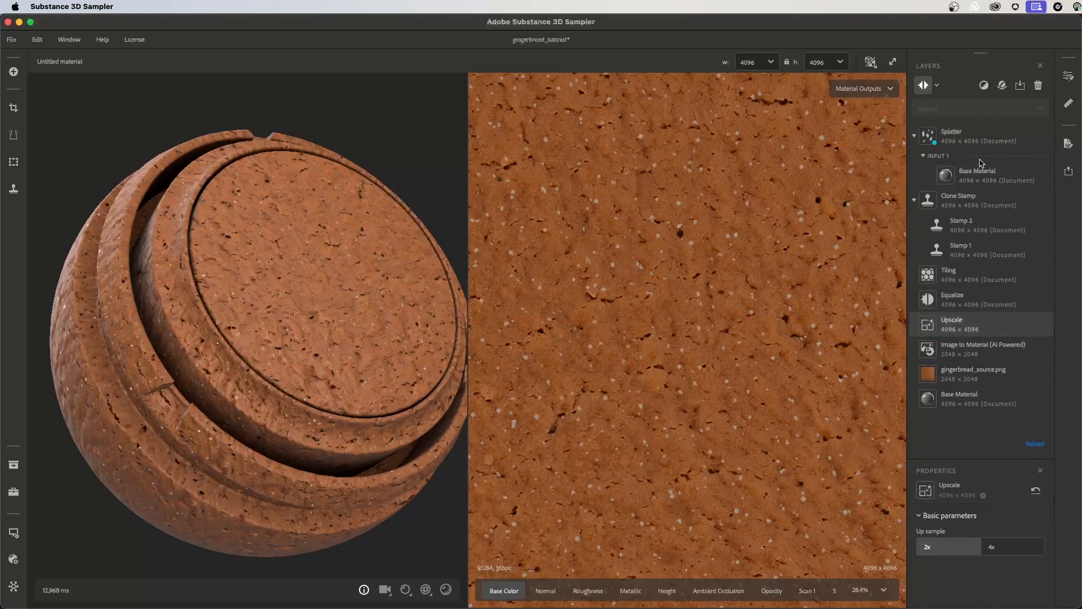
{"action": "scroll", "coordinate": [789, 347], "scroll_direction": "down", "scroll_amount": 2}
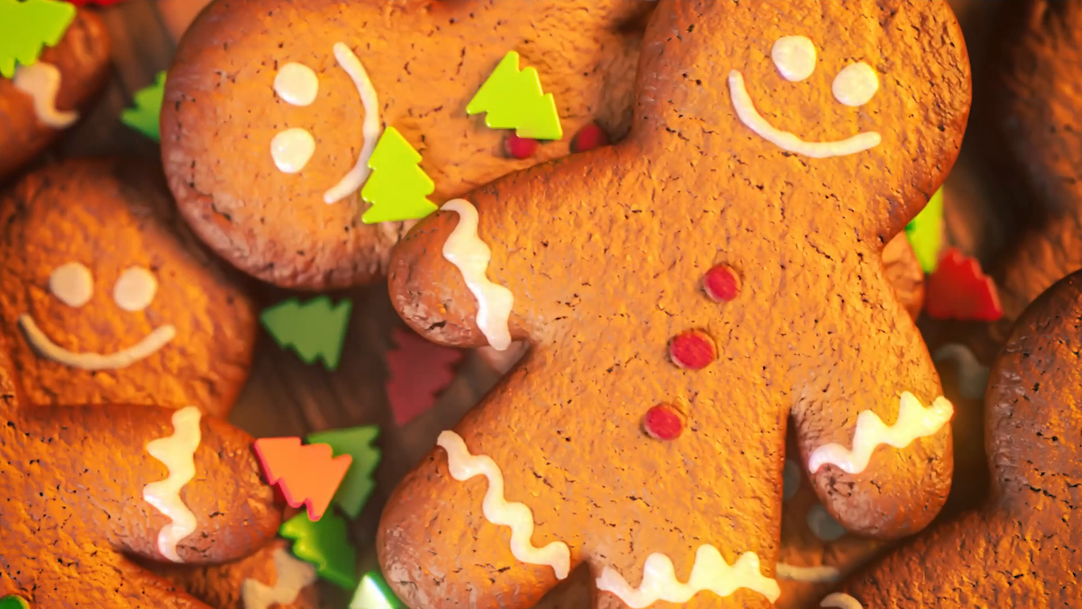